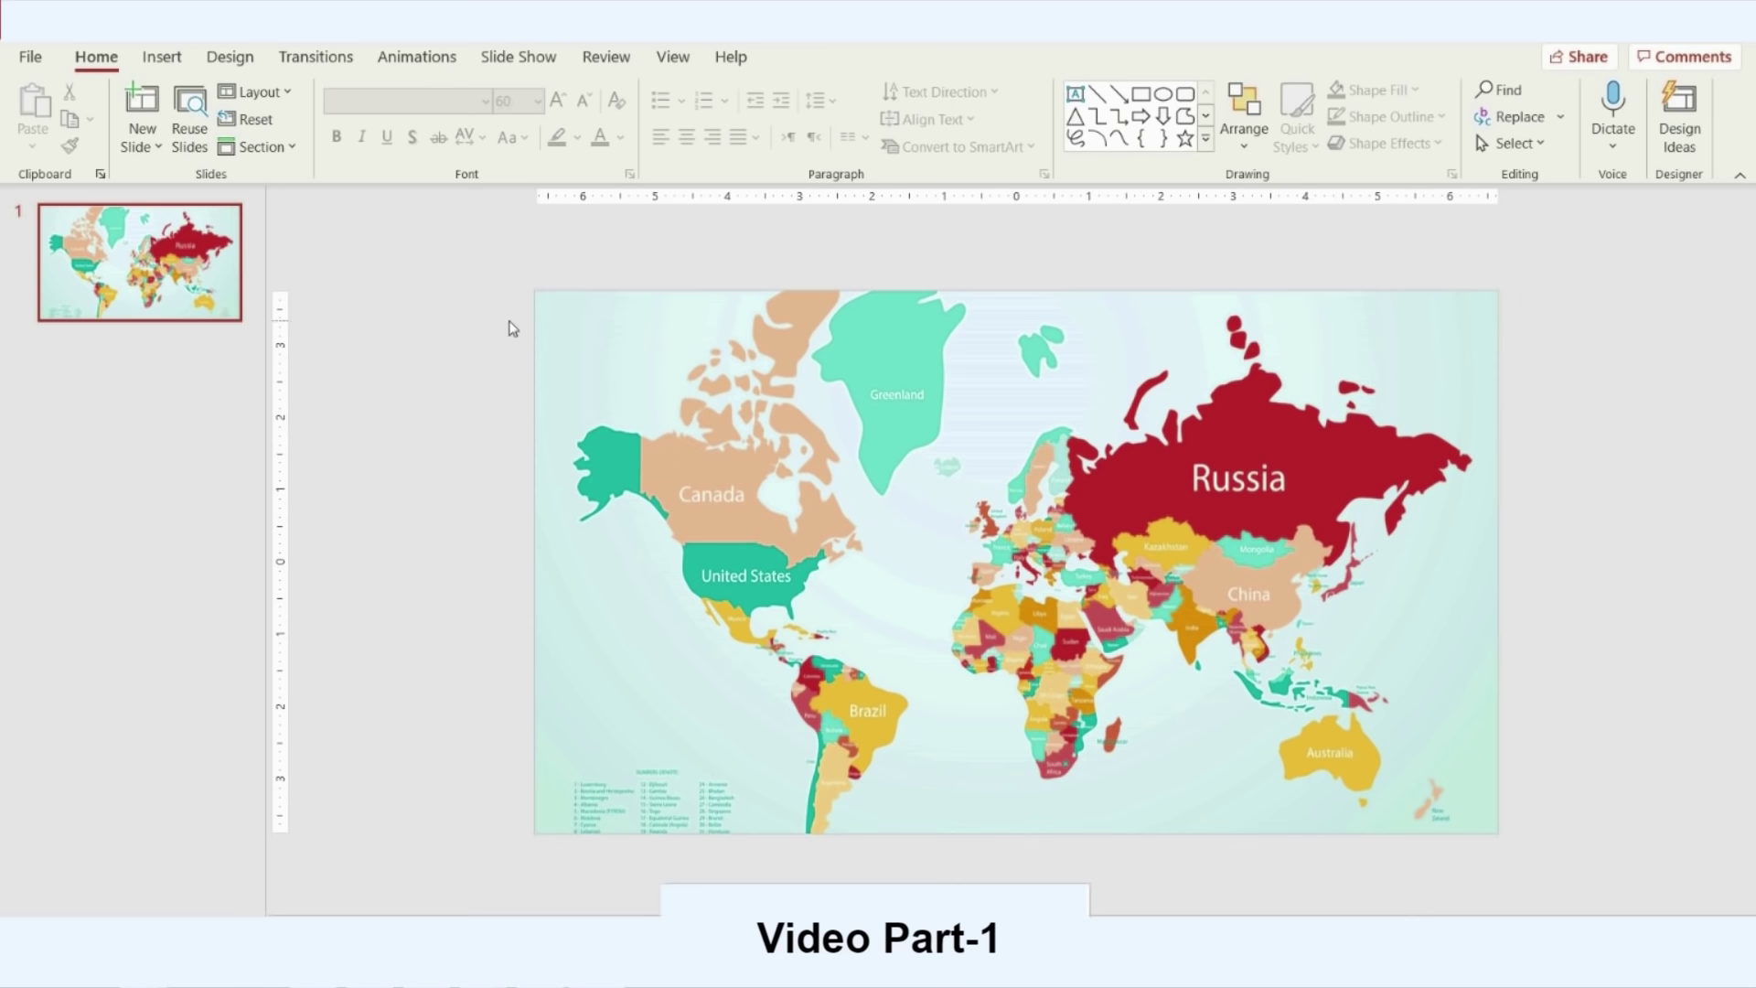
Duplicate the world-map slide to create slide 2
{"action": "left_click", "coordinate": [155, 286]}
{"action": "right_click", "coordinate": [142, 285]}
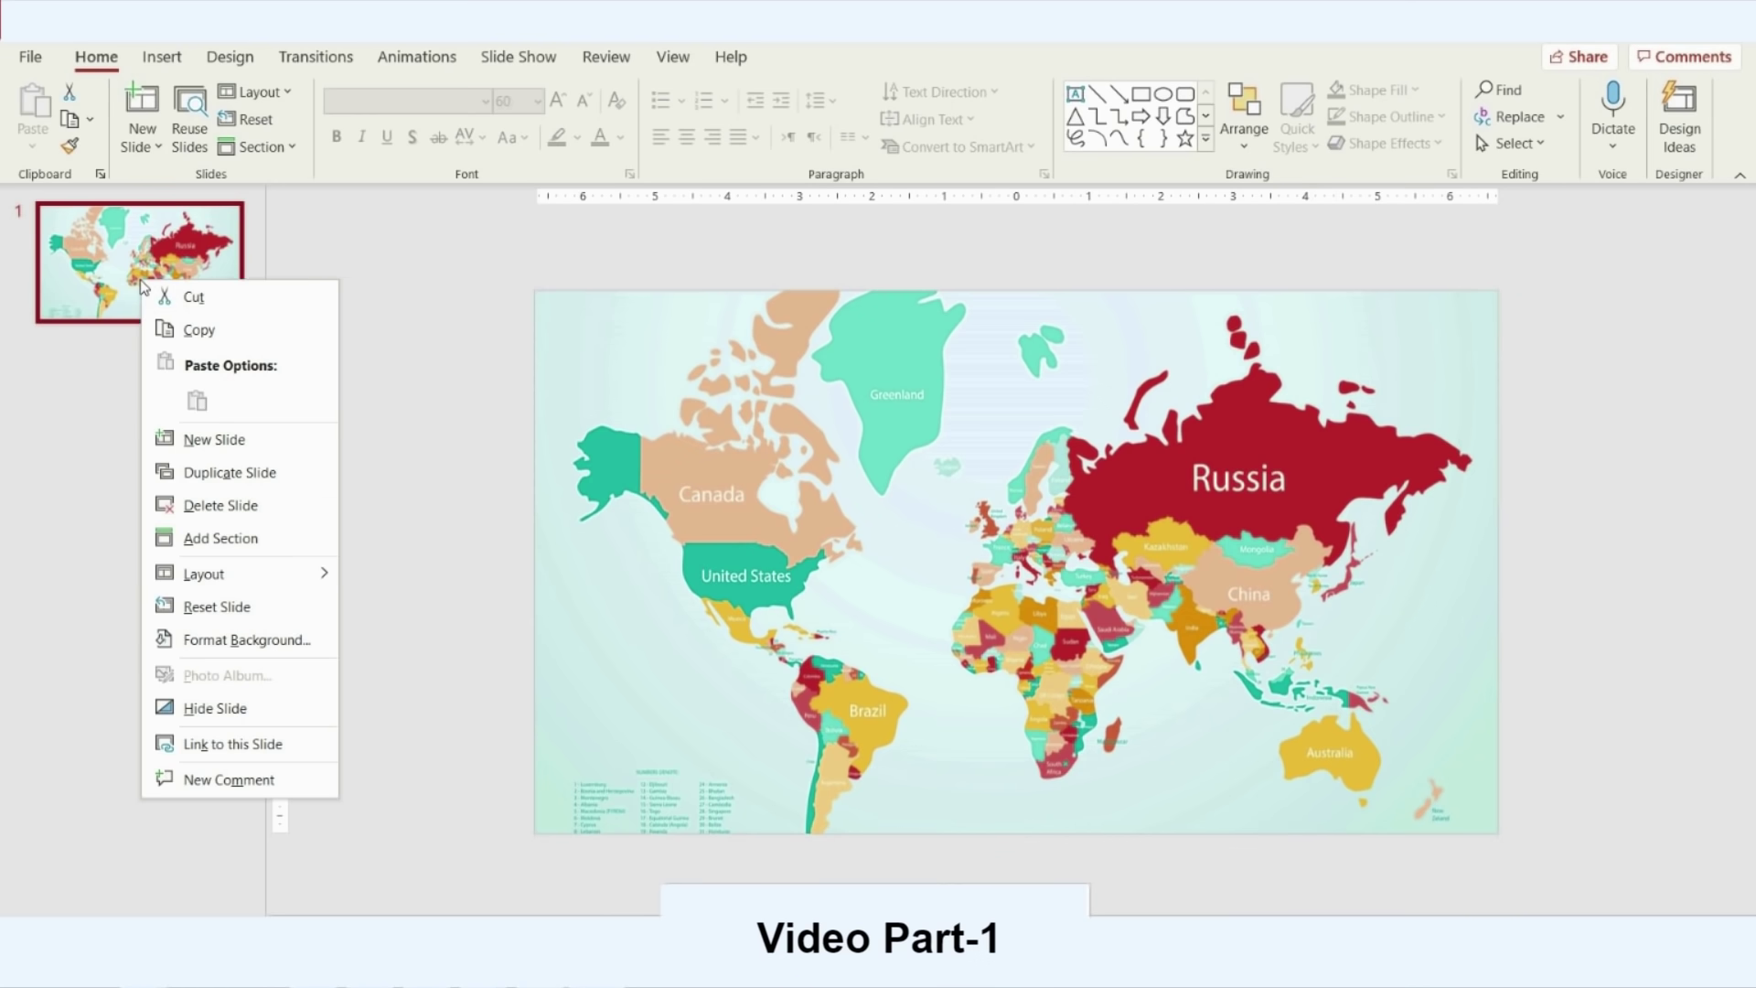
{"action": "left_click", "coordinate": [251, 486]}
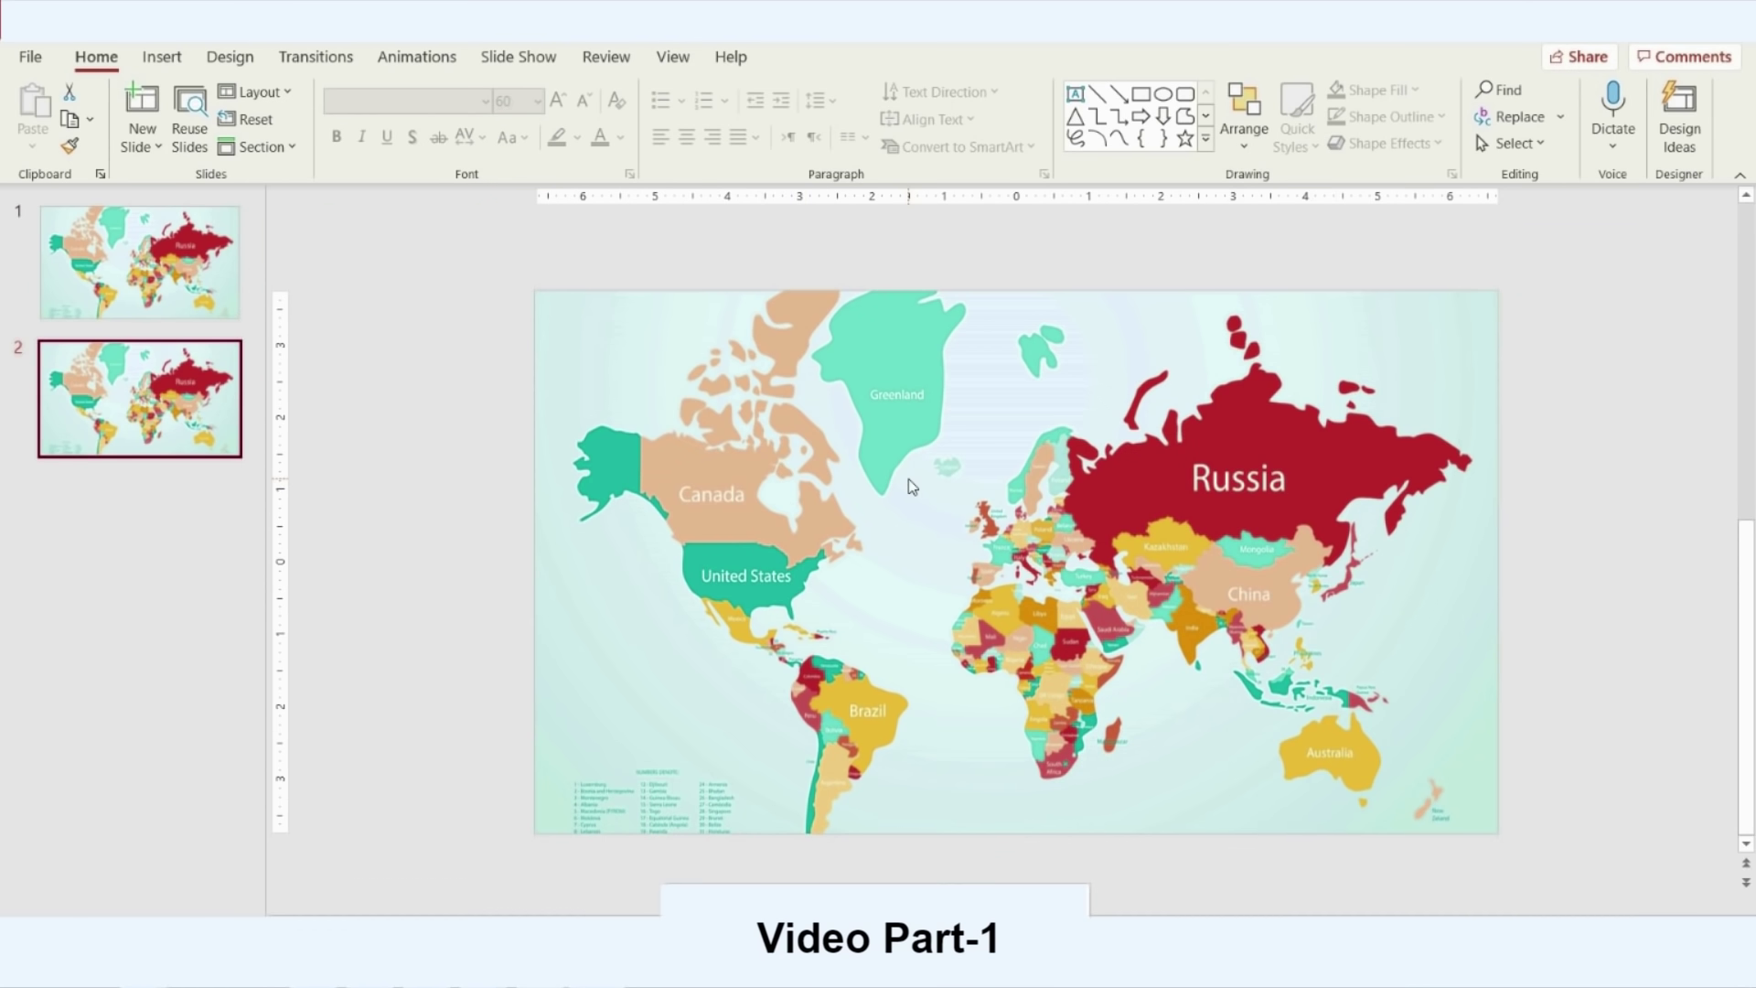
{"action": "scroll", "coordinate": [911, 486], "scroll_direction": "down", "scroll_amount": 5}
{"action": "scroll", "coordinate": [908, 479], "scroll_direction": "down", "scroll_amount": 3}
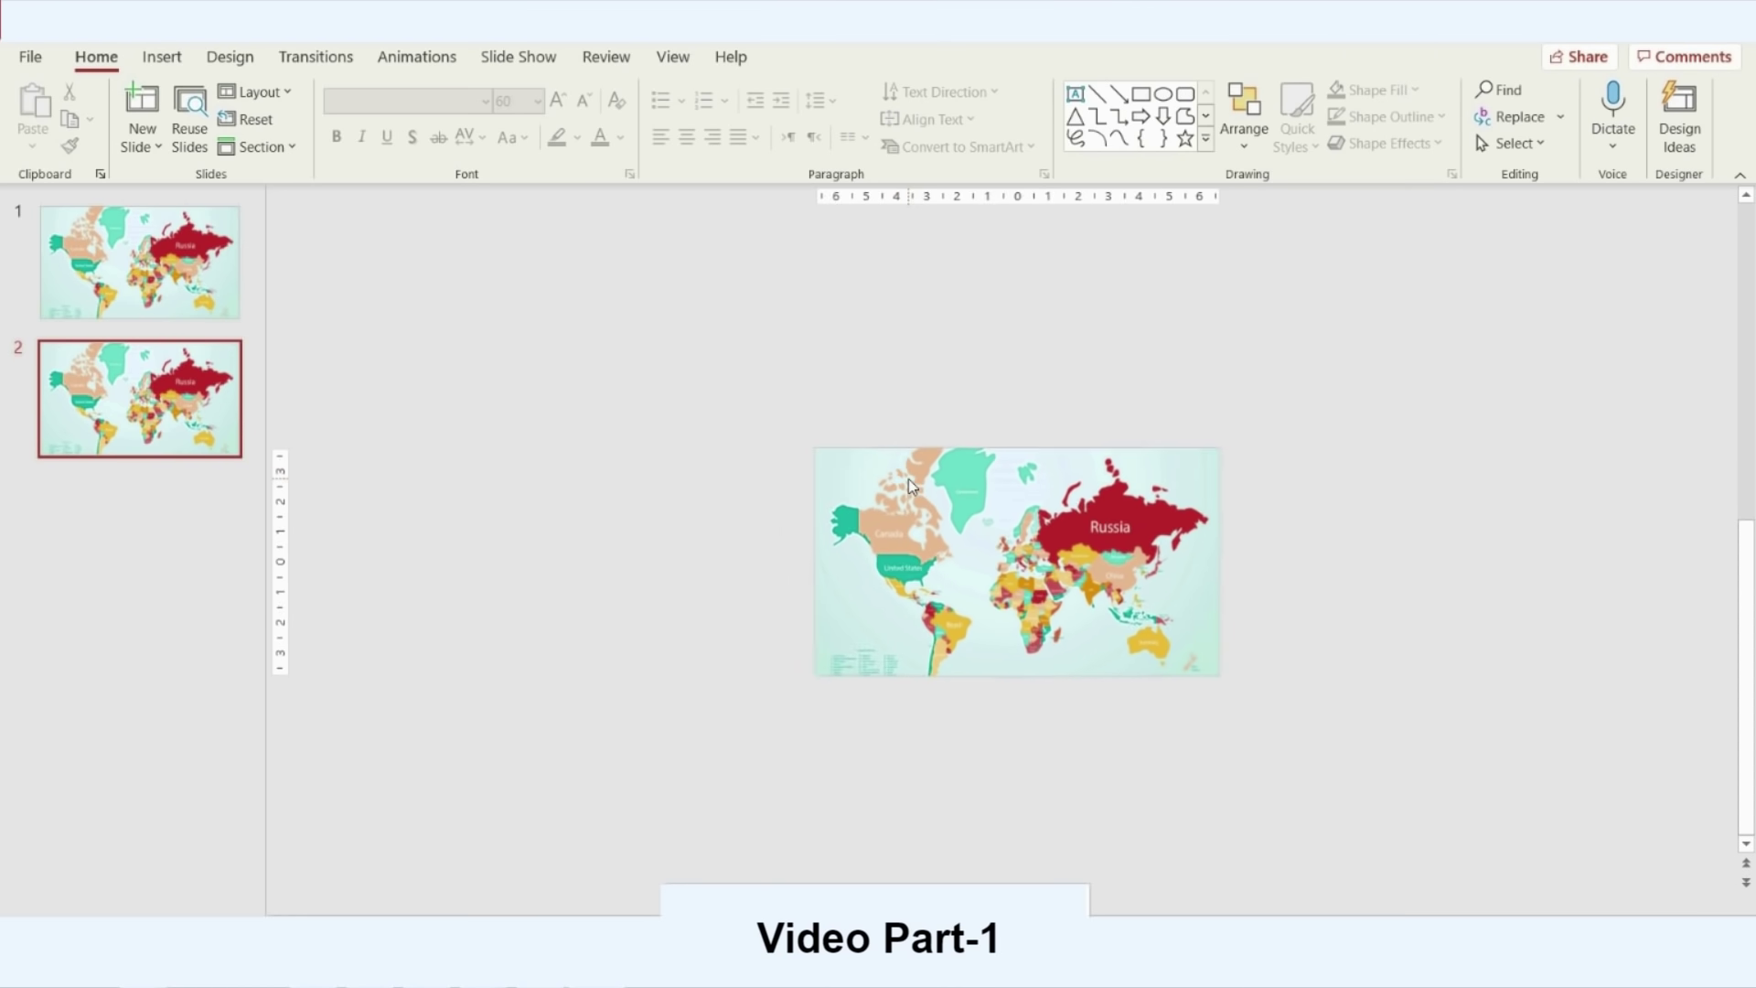
Enlarge and reposition the map on slide 2 so Russia fills the slide
{"action": "left_click", "coordinate": [1177, 633]}
{"action": "left_click_drag", "start_coordinate": [1200, 666], "coordinate": [1334, 740]}
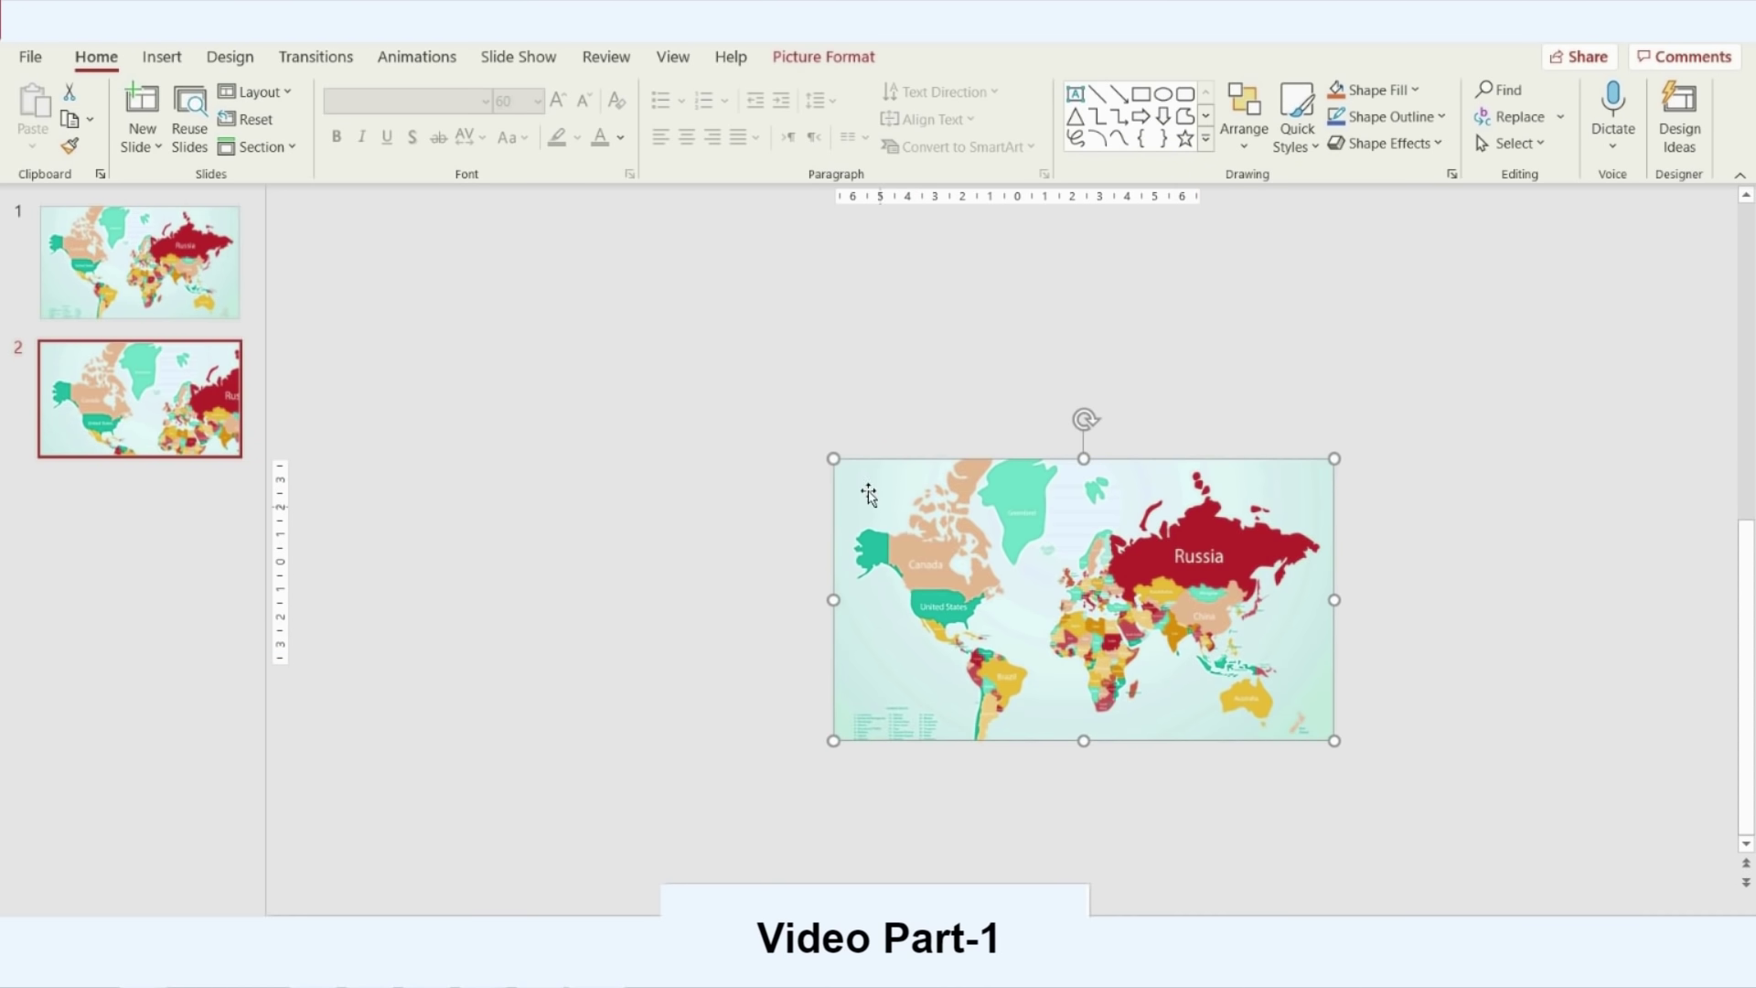
{"action": "left_click_drag", "start_coordinate": [833, 459], "coordinate": [717, 393]}
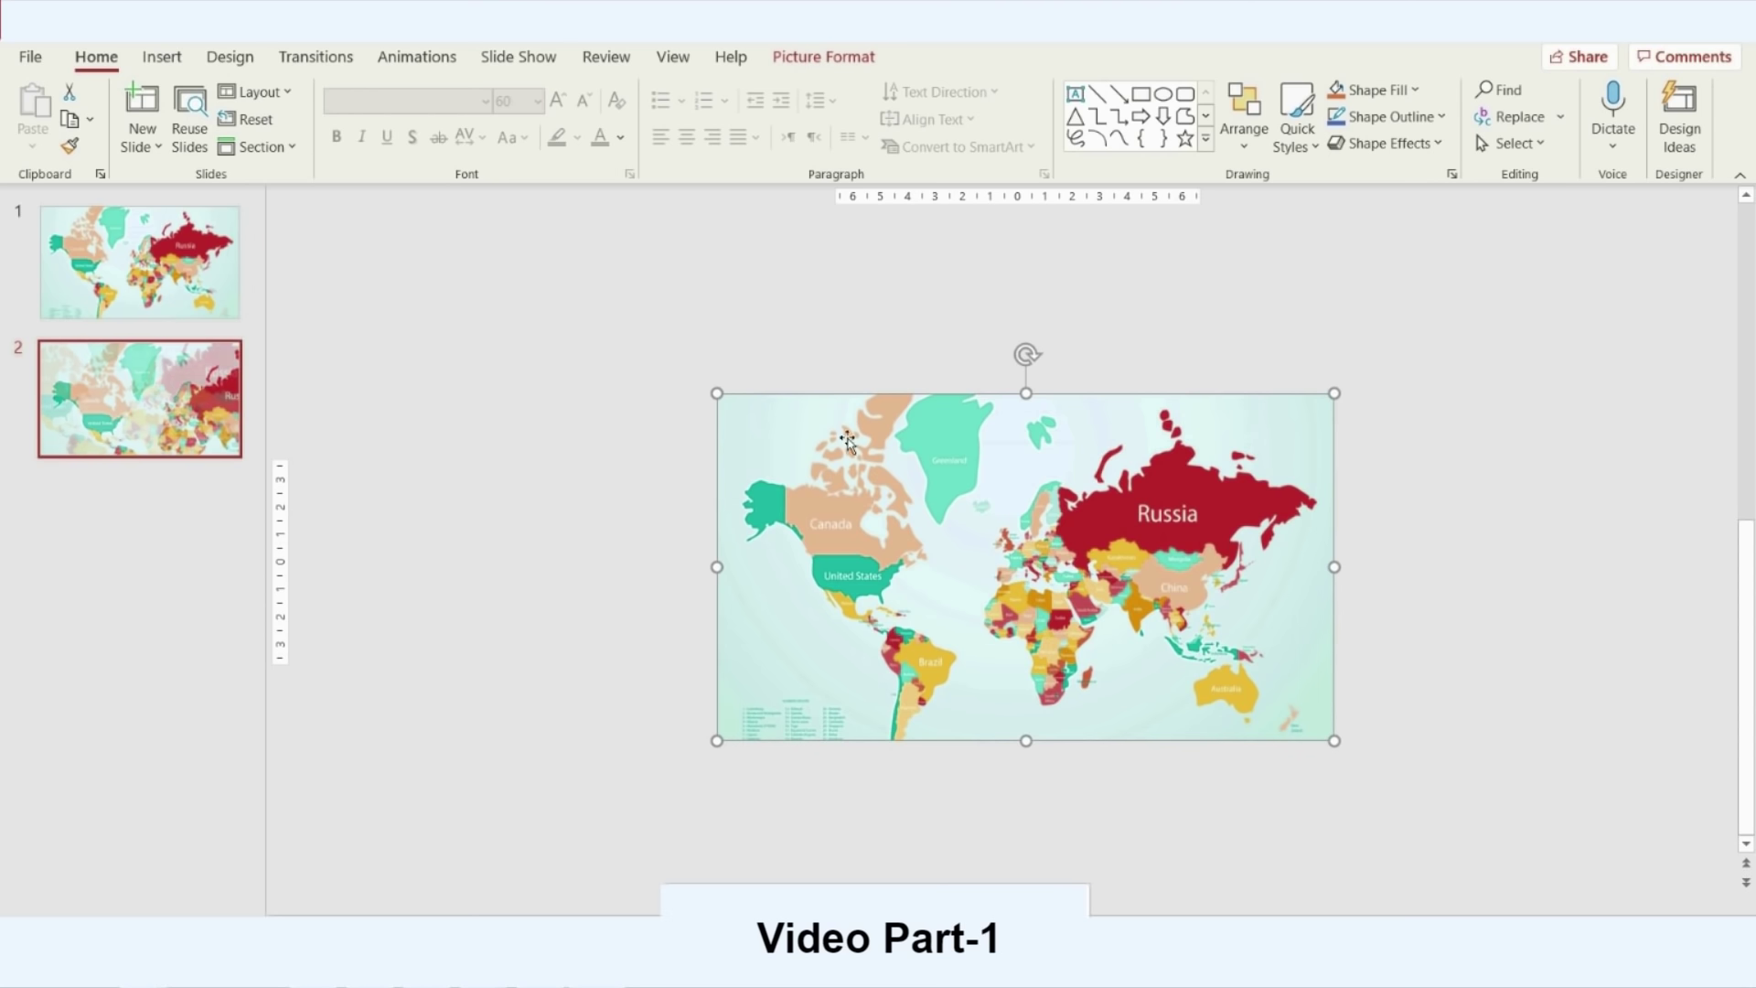
{"action": "left_click_drag", "start_coordinate": [962, 509], "coordinate": [829, 533]}
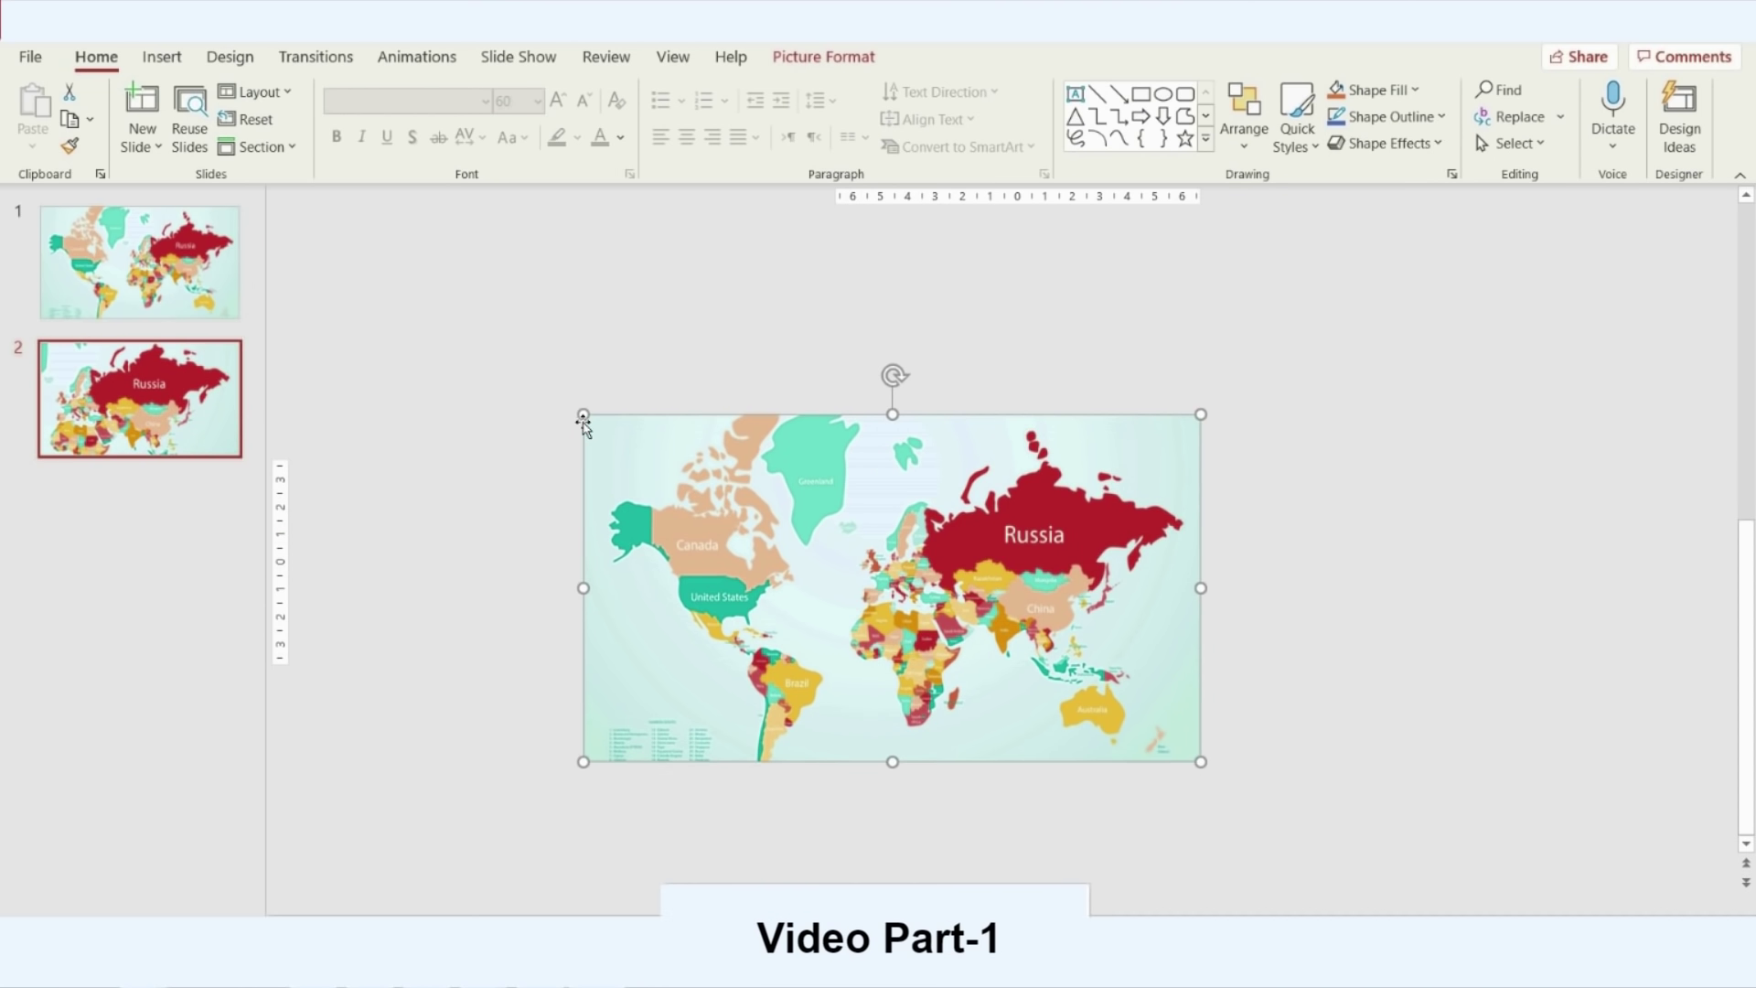
{"action": "left_click_drag", "start_coordinate": [580, 413], "coordinate": [569, 405]}
{"action": "left_click_drag", "start_coordinate": [1202, 763], "coordinate": [1279, 808]}
{"action": "left_click_drag", "start_coordinate": [1173, 636], "coordinate": [1116, 614]}
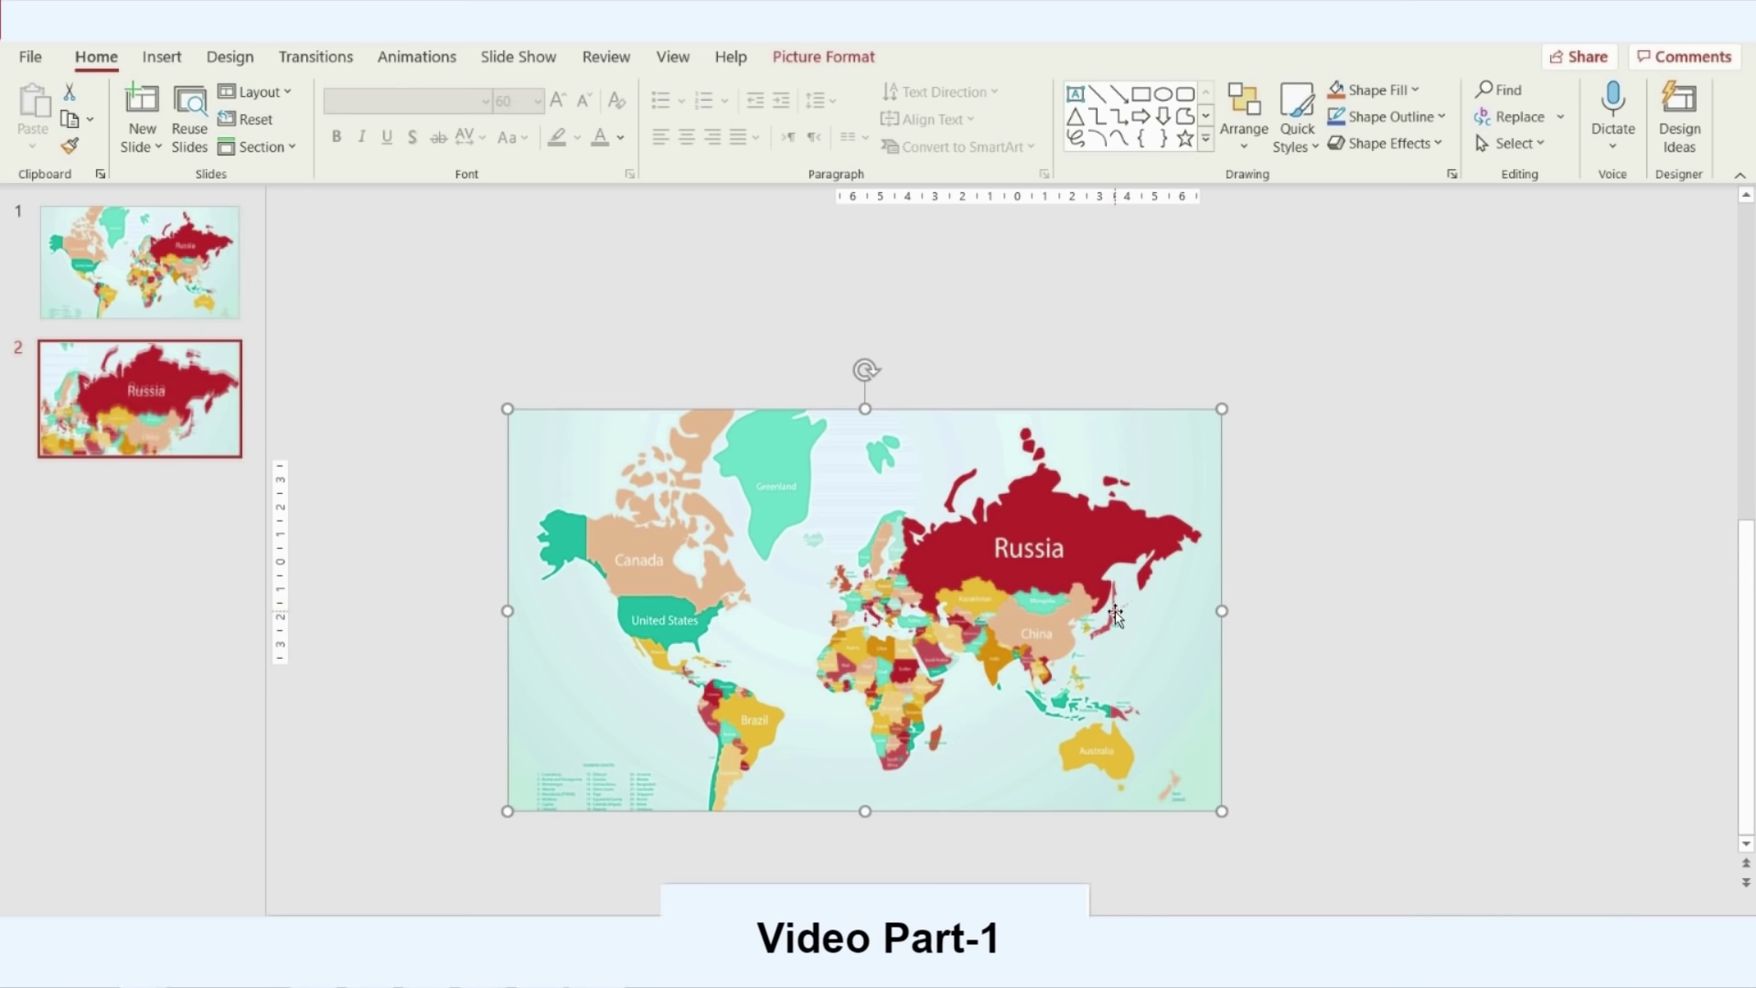
{"action": "left_click", "coordinate": [183, 432]}
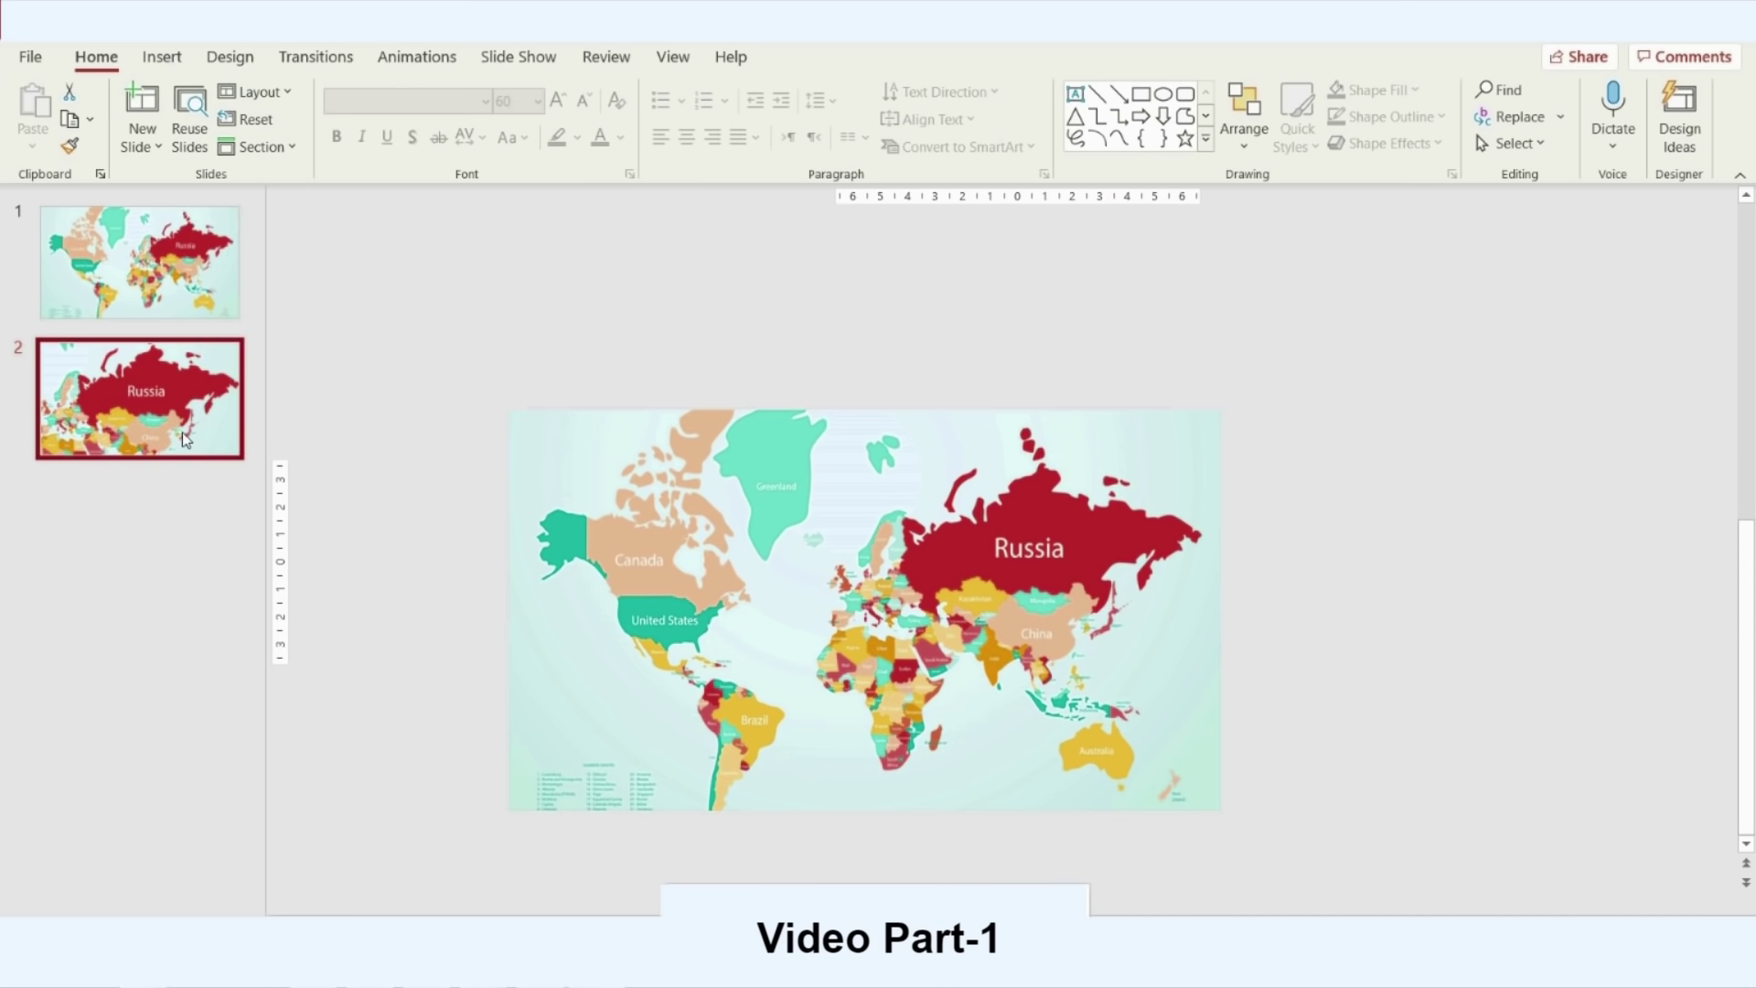
Duplicate slide 2, then move and enlarge the map on slide 3 to frame Australia
{"action": "right_click", "coordinate": [183, 432]}
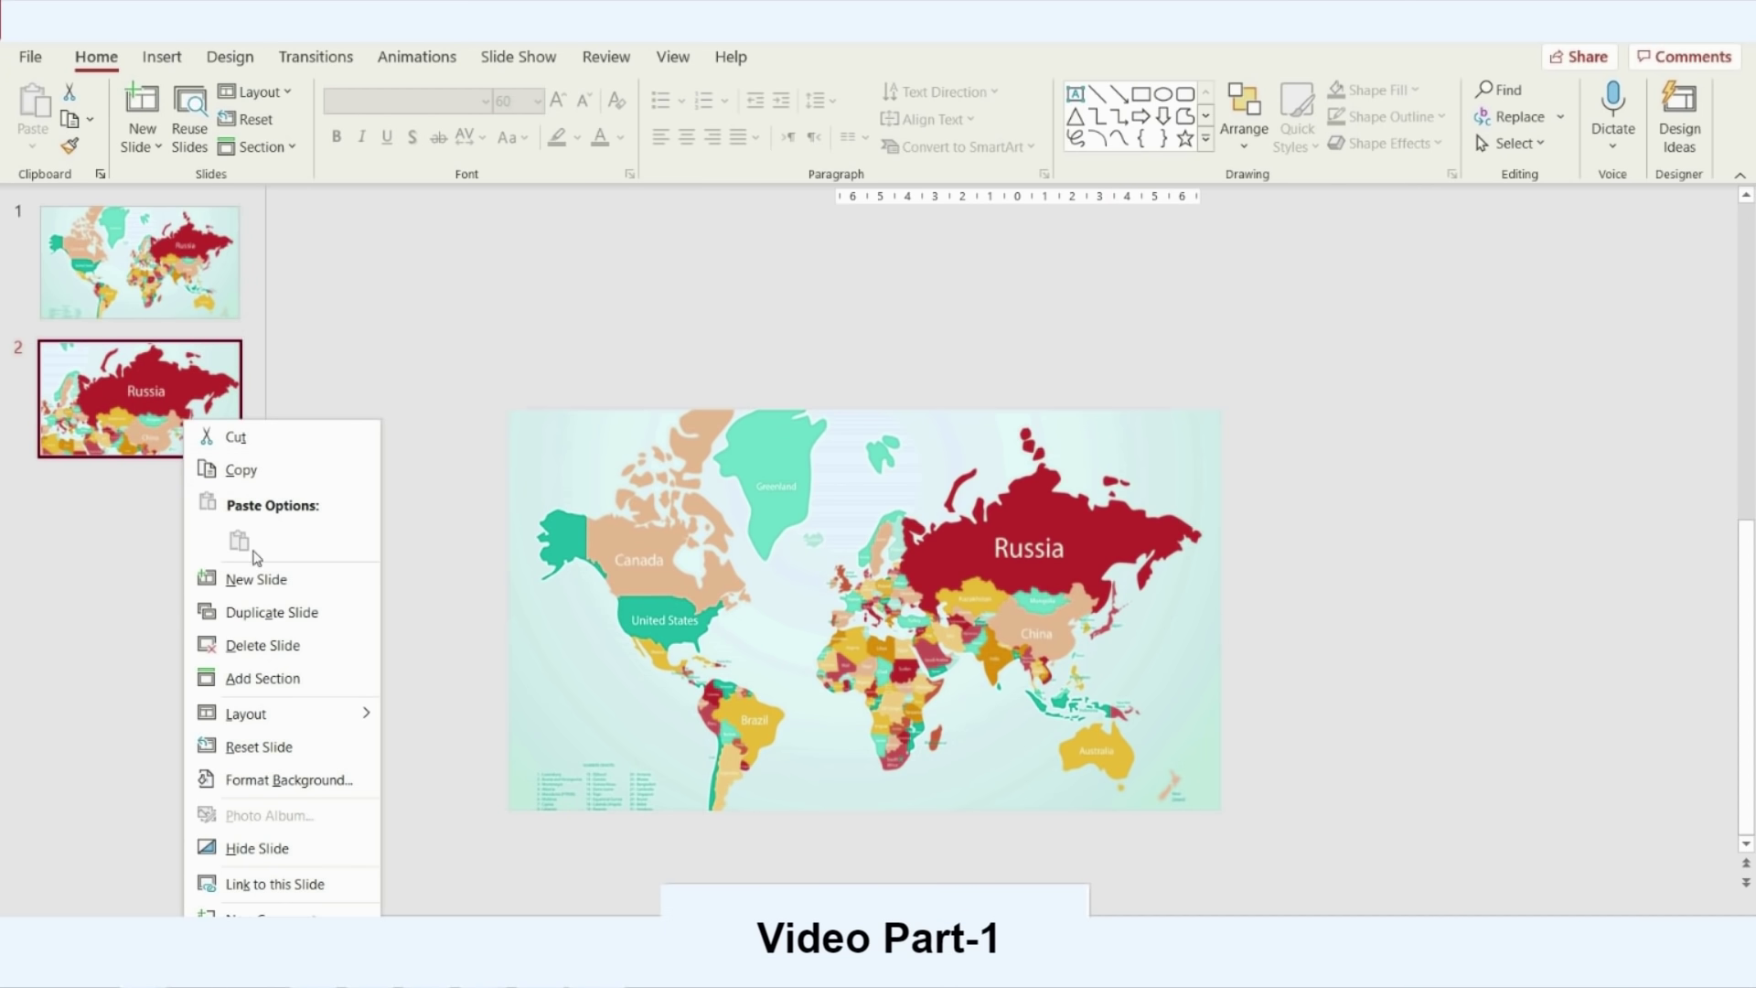
{"action": "left_click", "coordinate": [275, 612]}
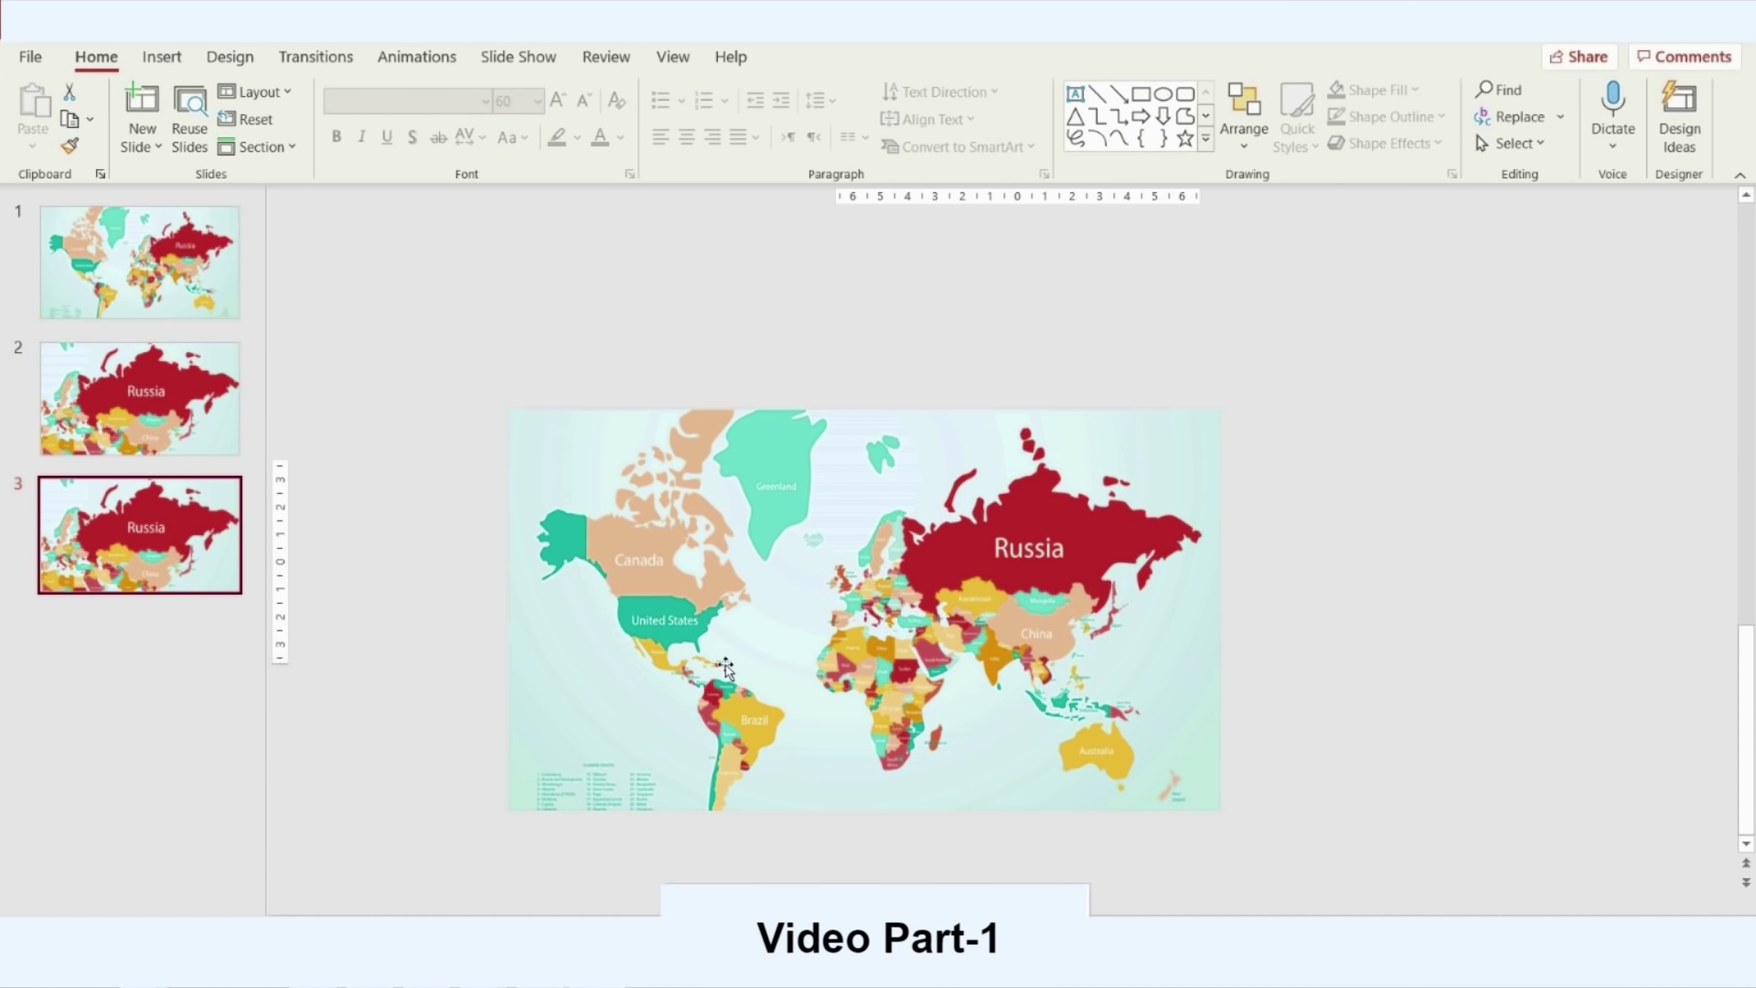
{"action": "left_click_drag", "start_coordinate": [834, 712], "coordinate": [816, 564]}
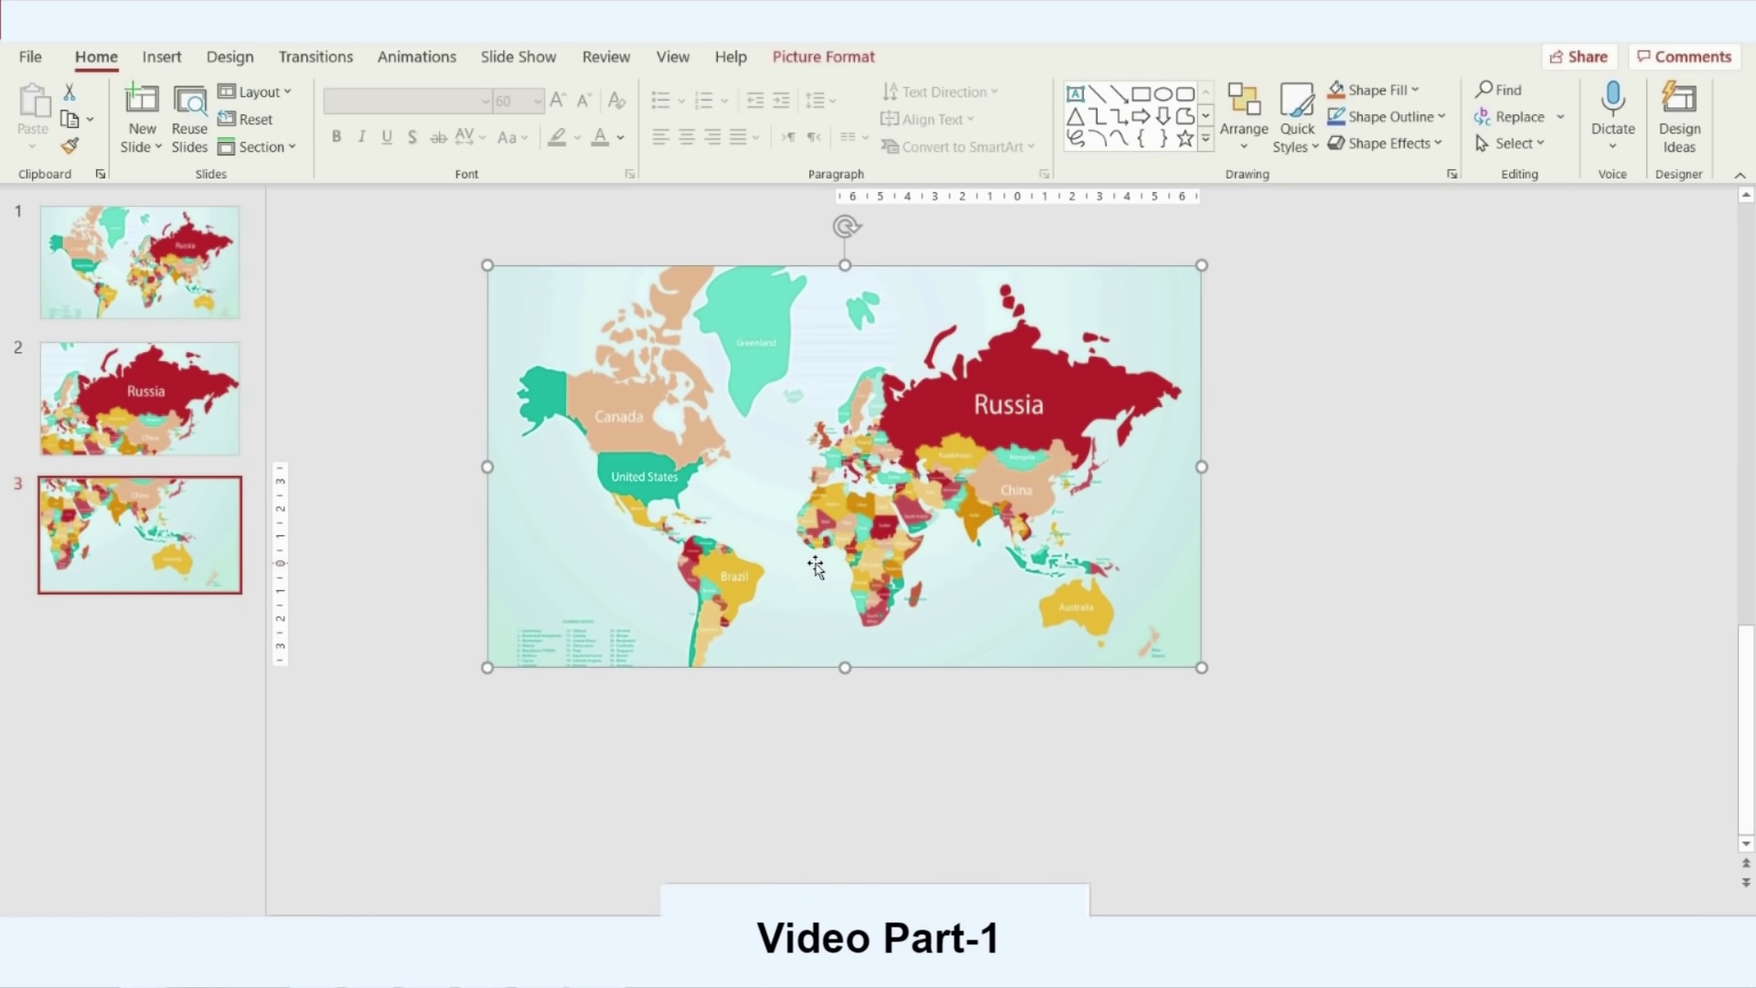
{"action": "left_click_drag", "start_coordinate": [488, 266], "coordinate": [333, 127]}
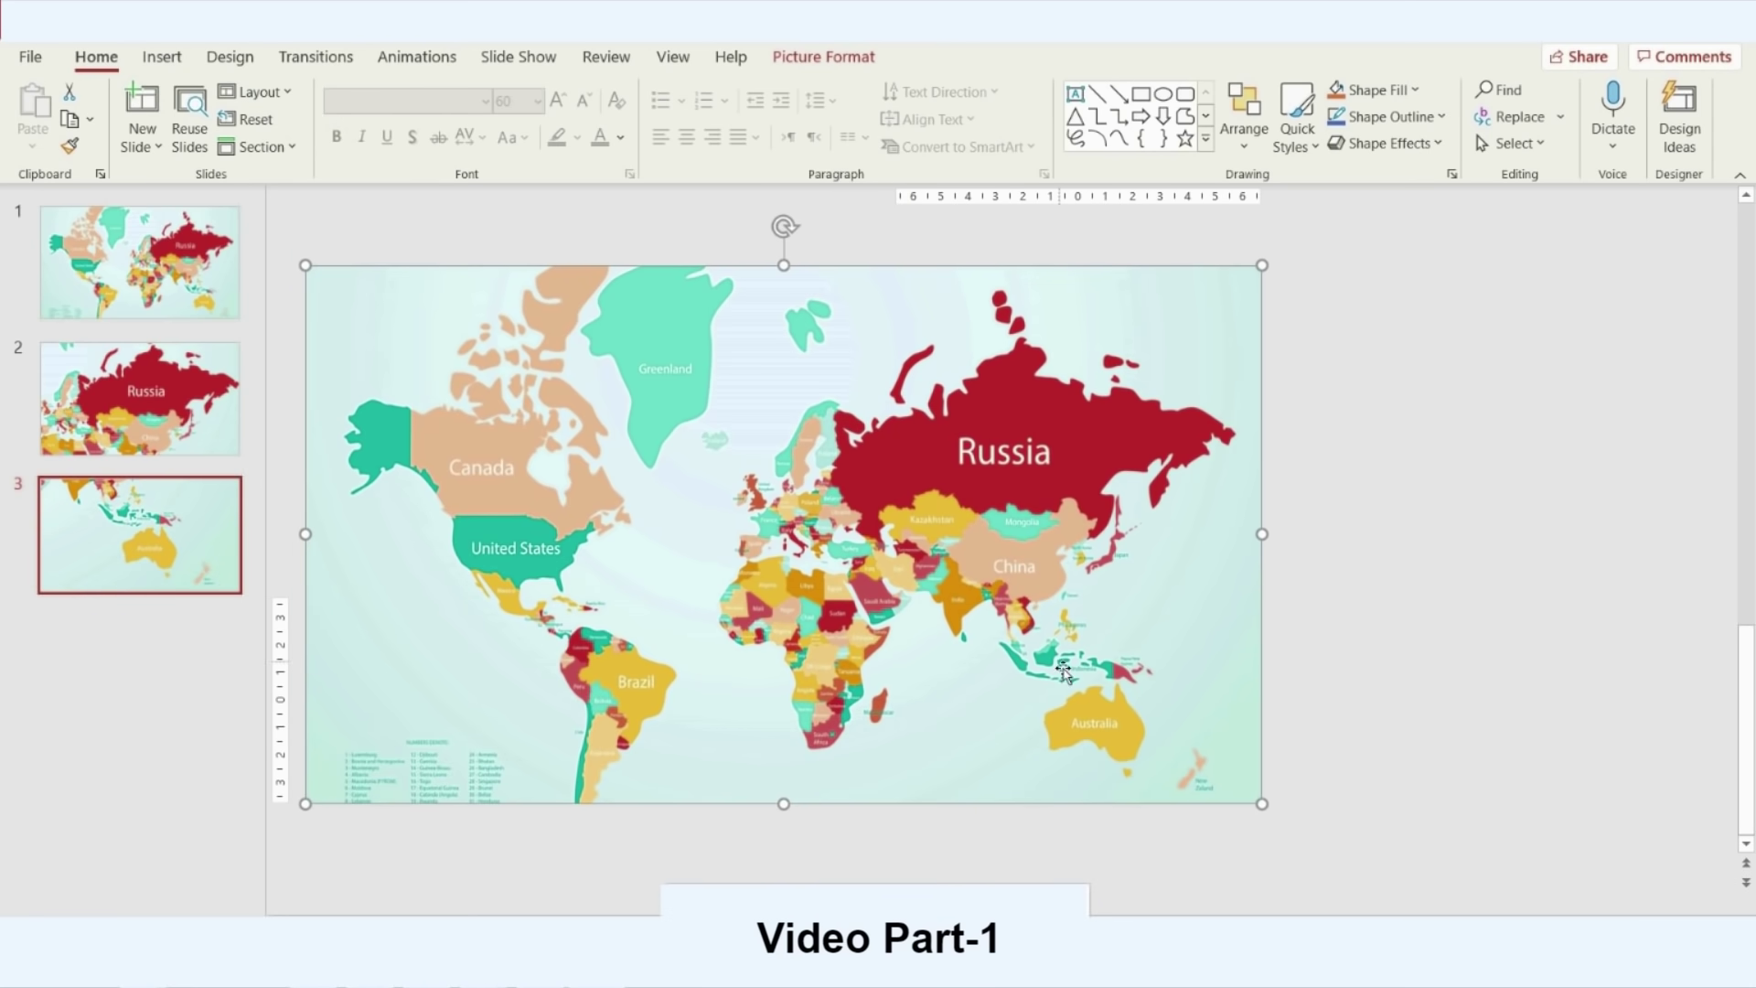
Duplicate slide 3 and shift the map right on slide 4 to frame Brazil
{"action": "right_click", "coordinate": [159, 545]}
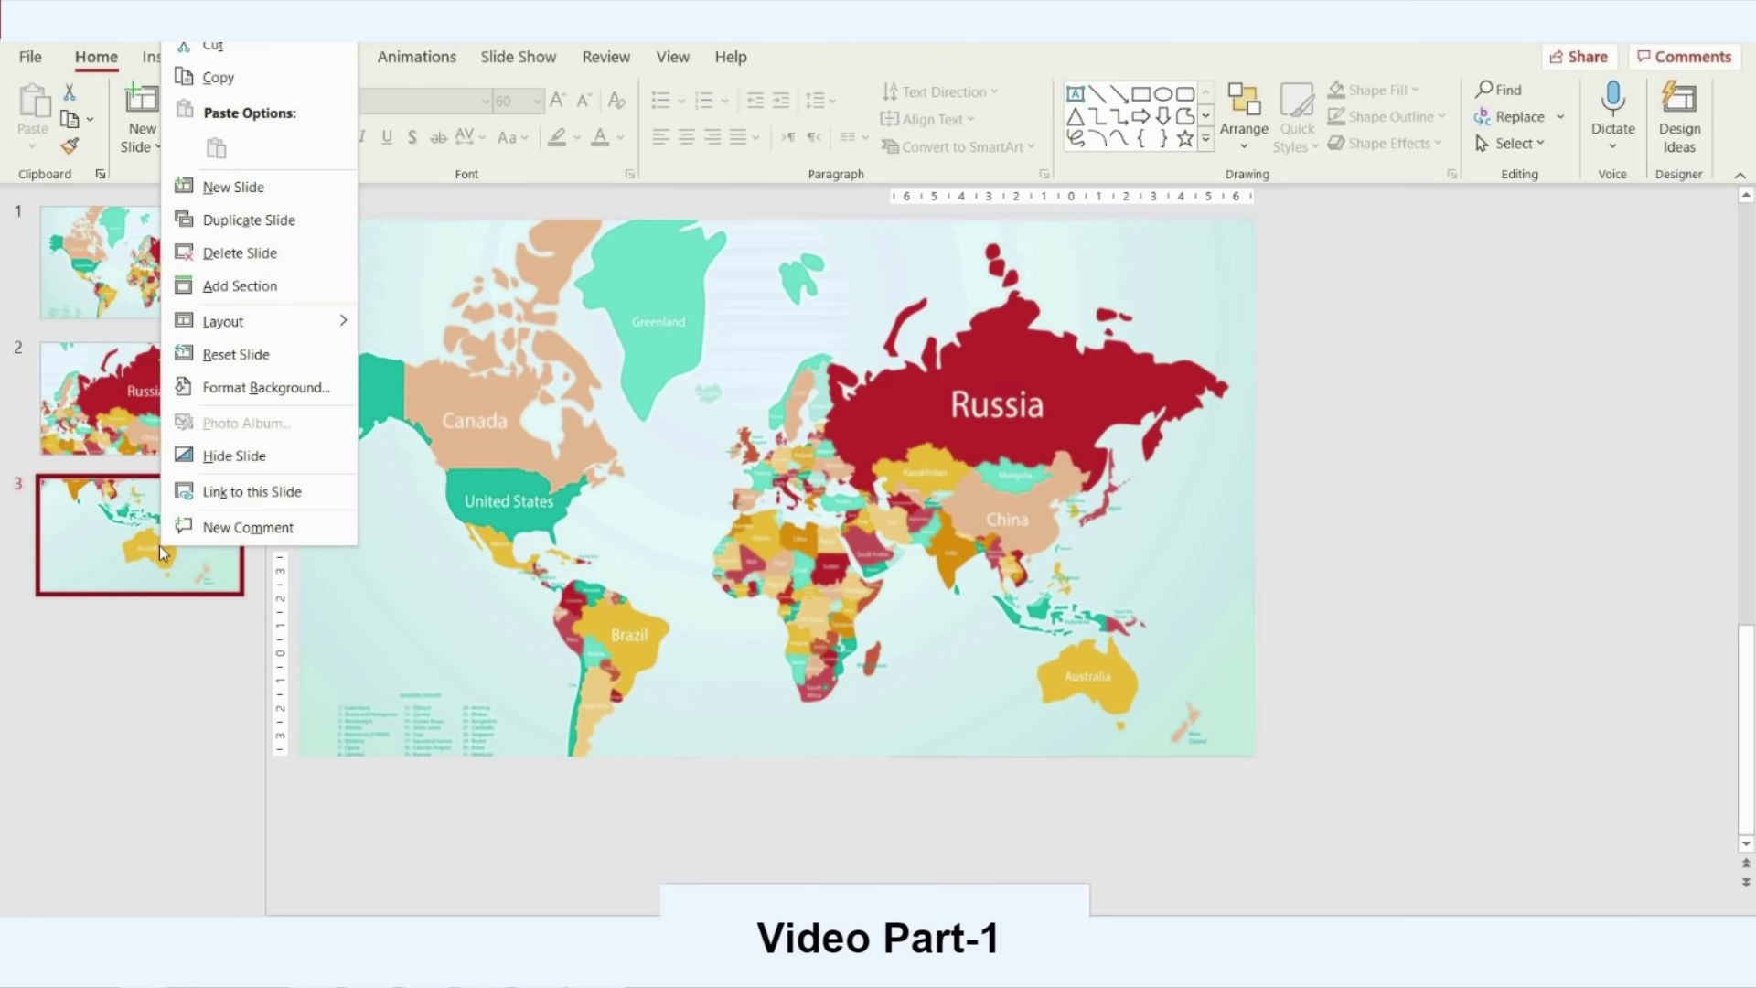
{"action": "left_click", "coordinate": [261, 220]}
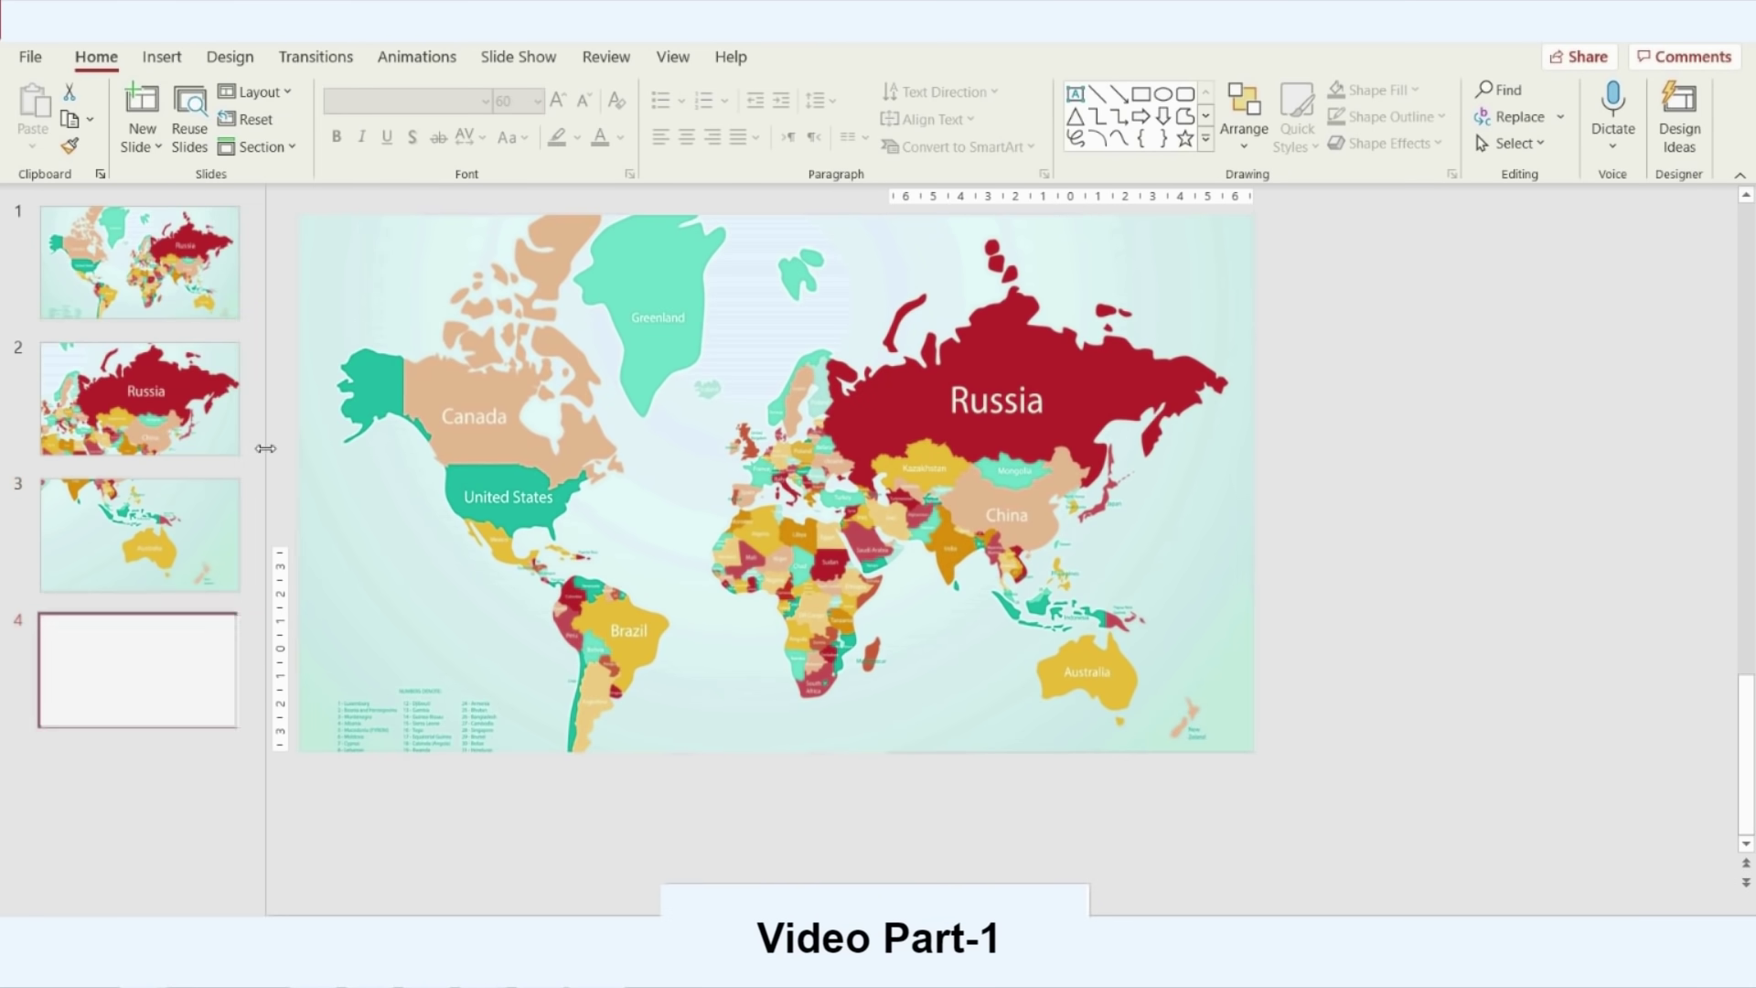
{"action": "left_click", "coordinate": [597, 586]}
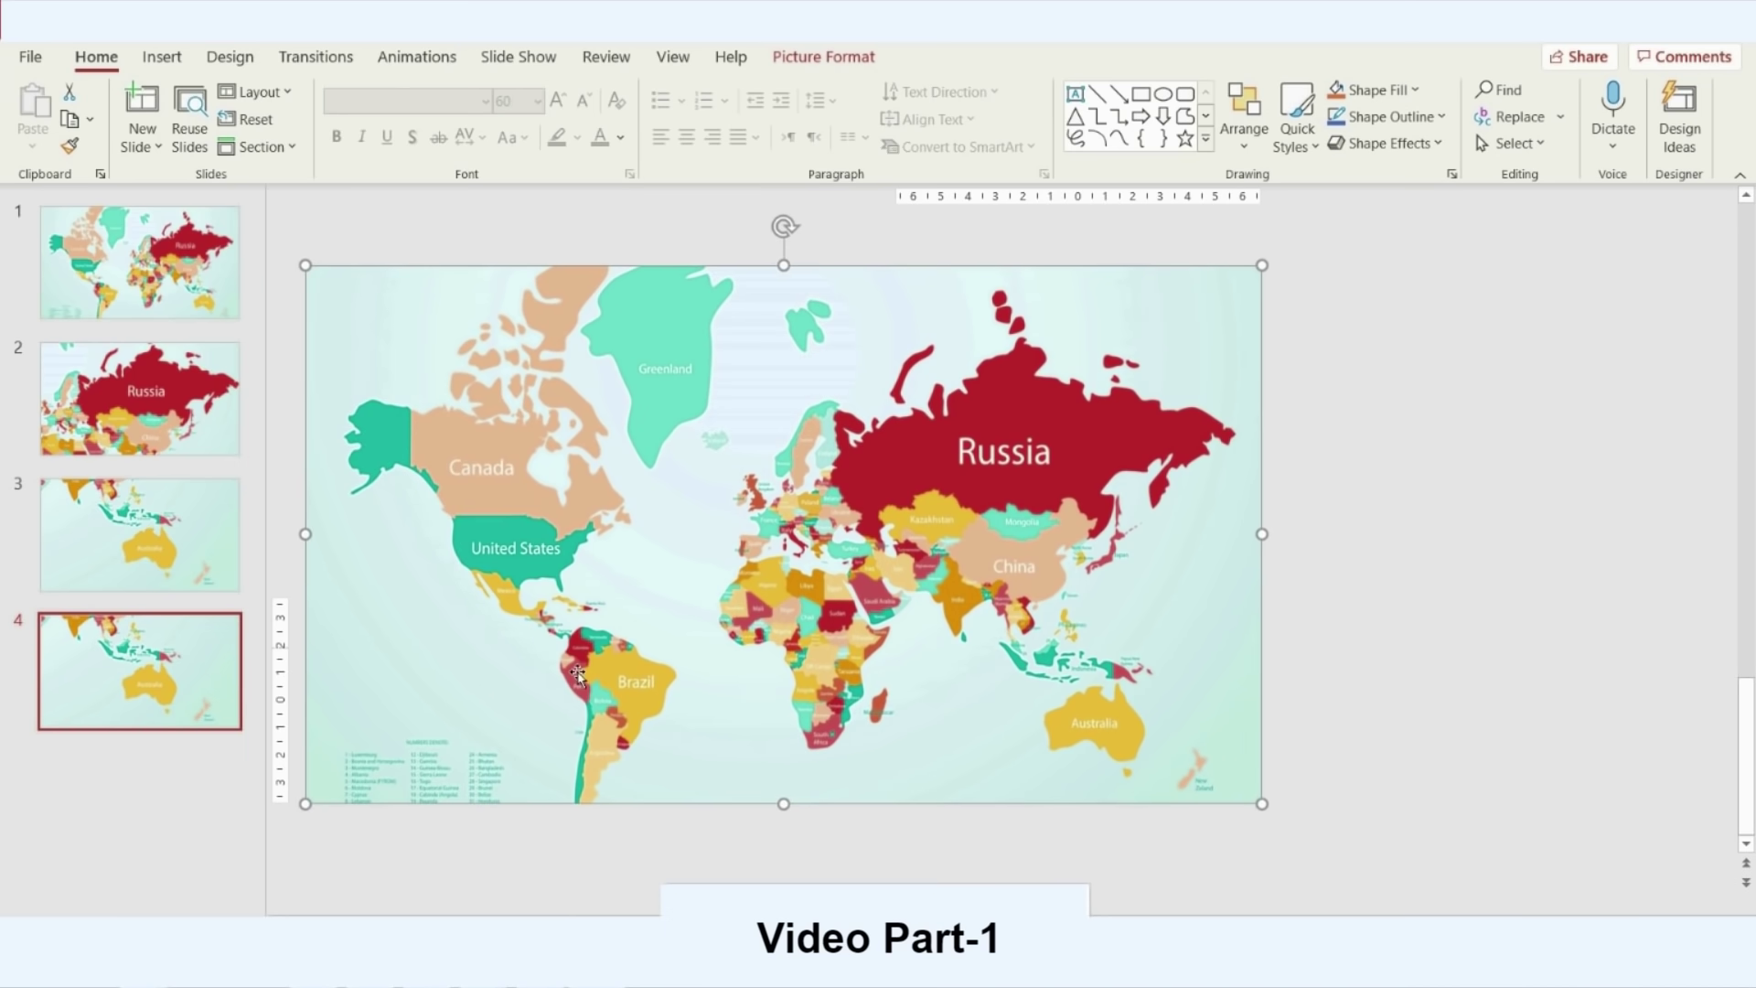
{"action": "left_click_drag", "start_coordinate": [572, 690], "coordinate": [983, 518]}
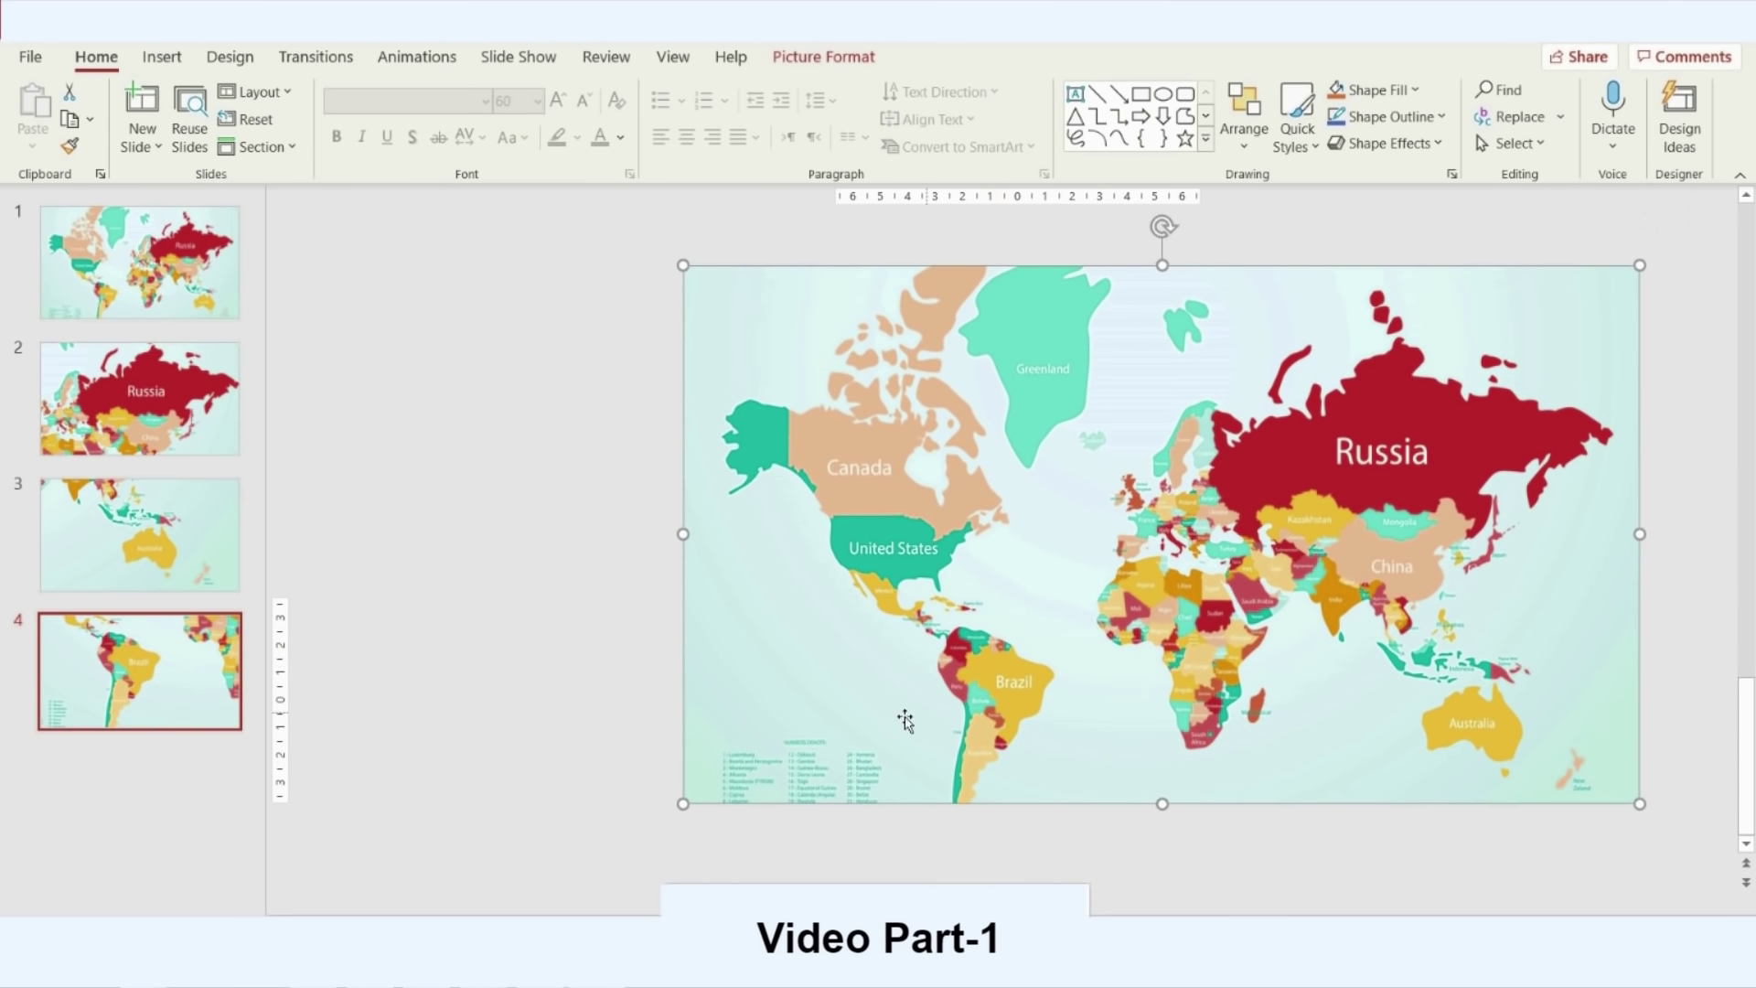
Duplicate slide 4, then move and resize the map on slide 5 to frame Canada and Greenland
{"action": "left_click", "coordinate": [126, 684]}
{"action": "right_click", "coordinate": [126, 684]}
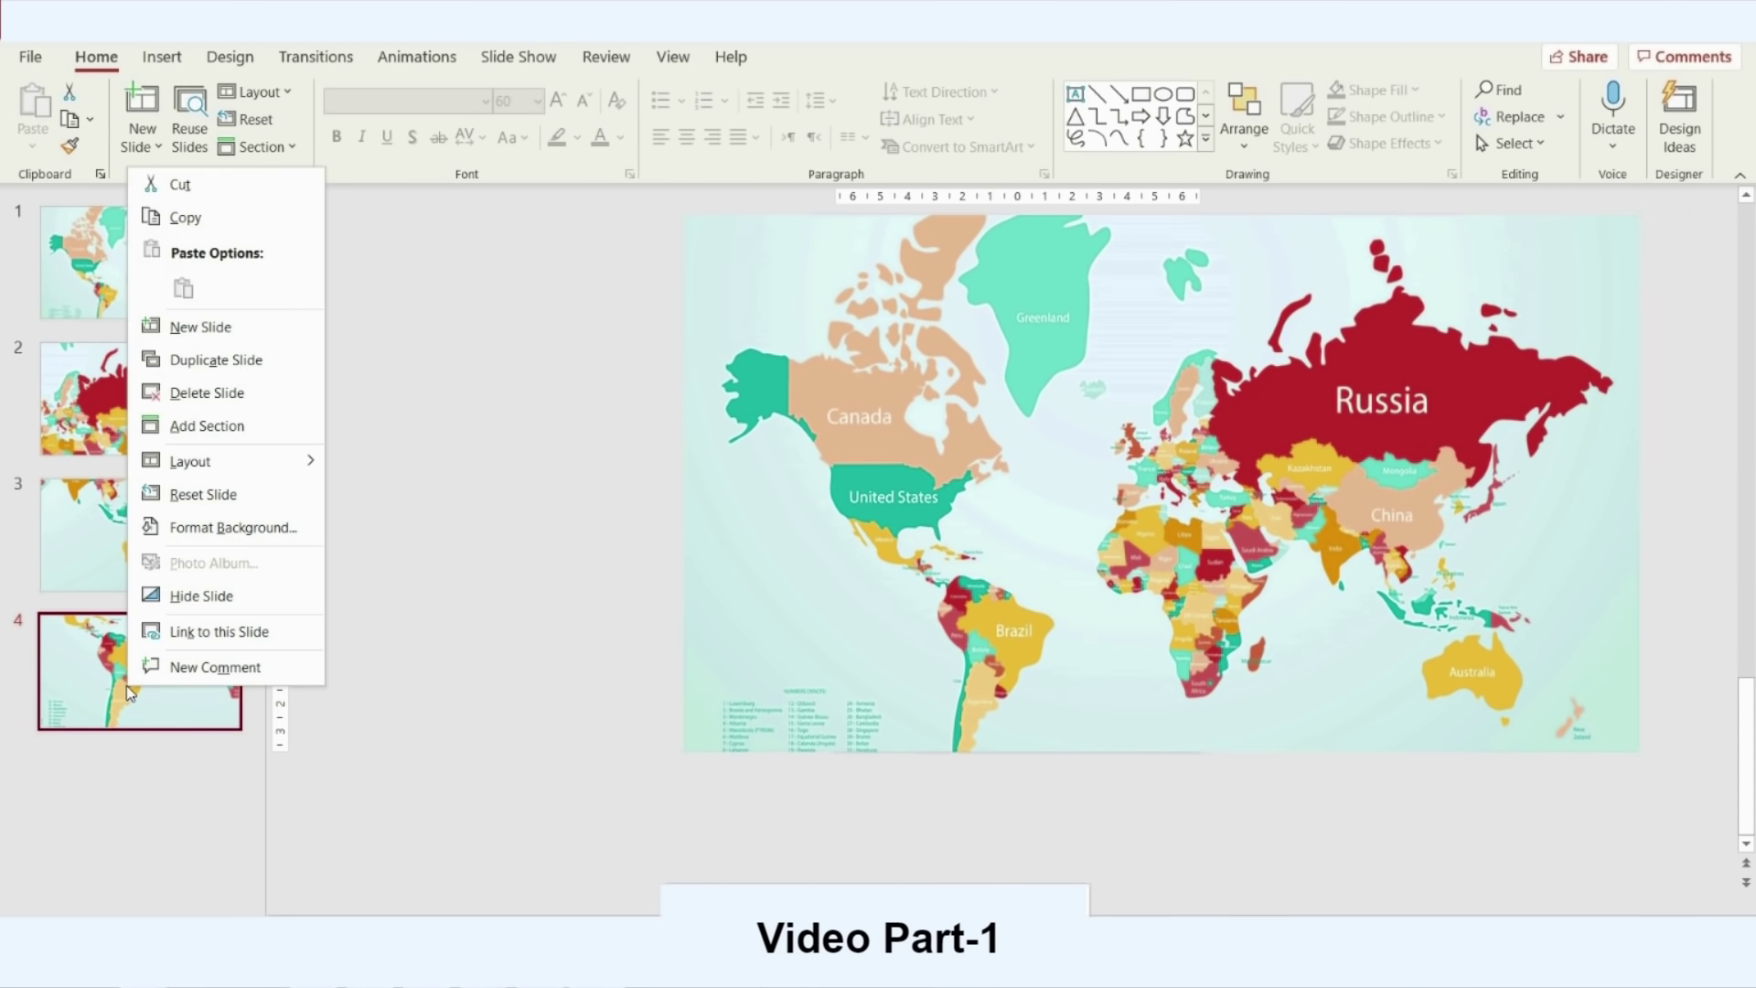
{"action": "left_click", "coordinate": [183, 359]}
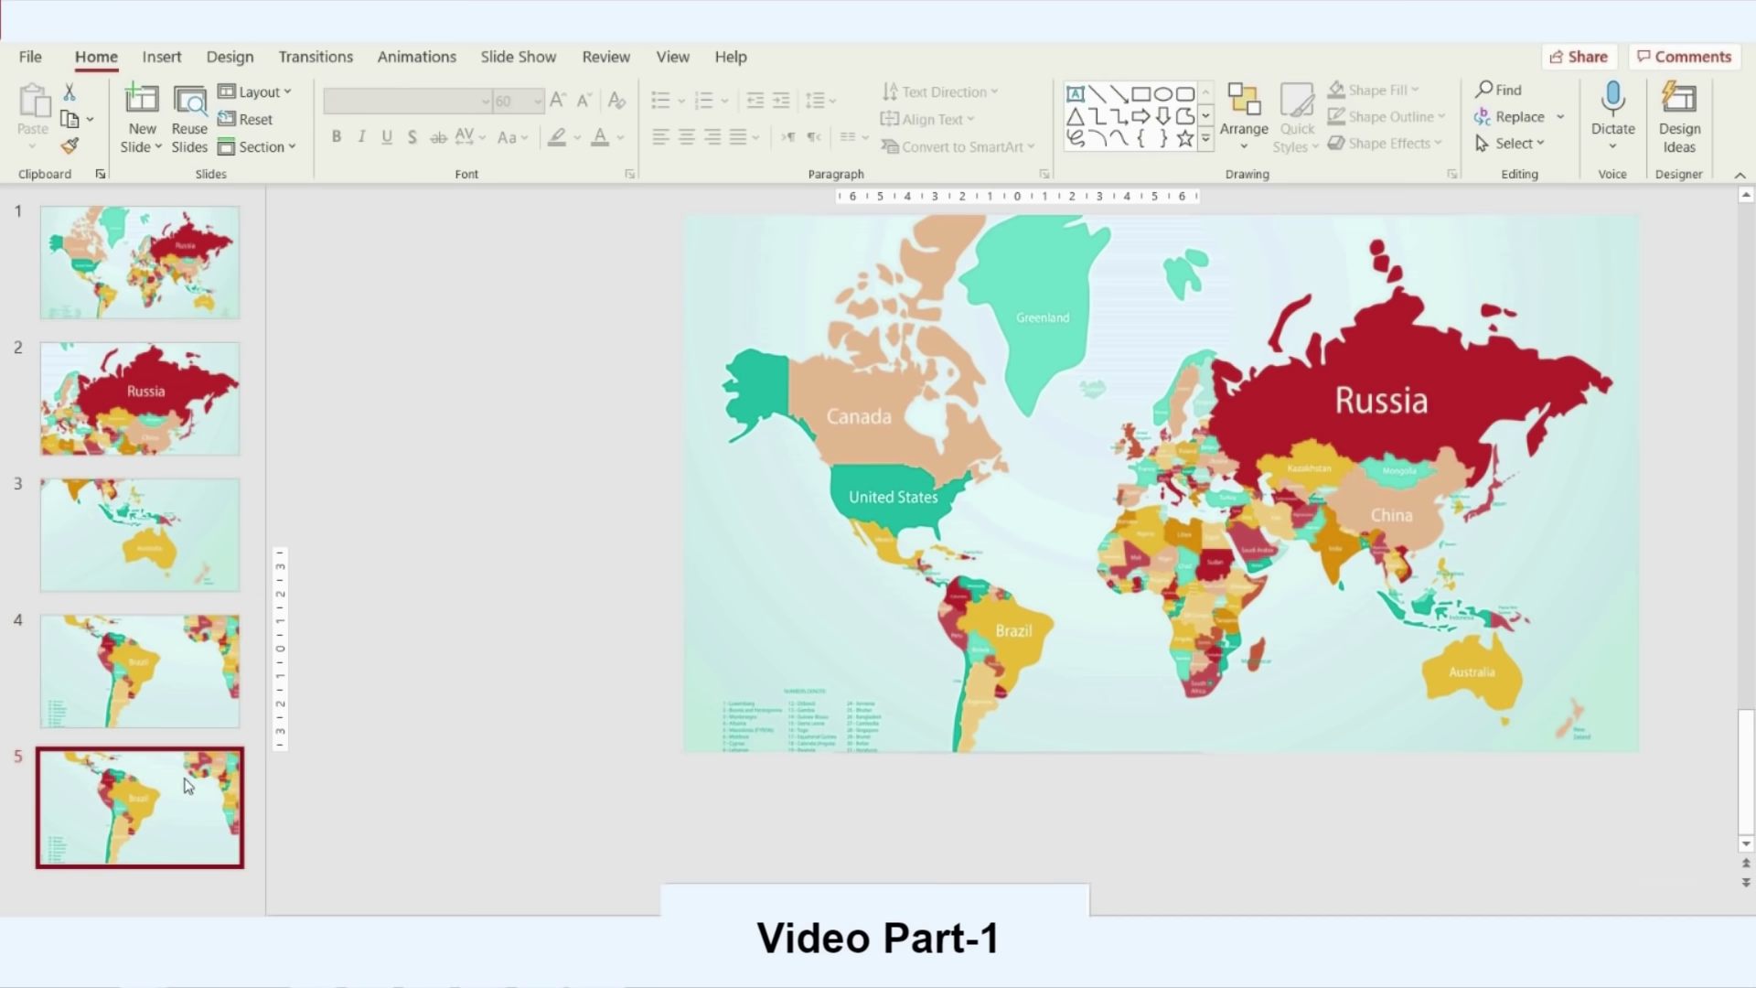
{"action": "left_click_drag", "start_coordinate": [884, 520], "coordinate": [1018, 735]}
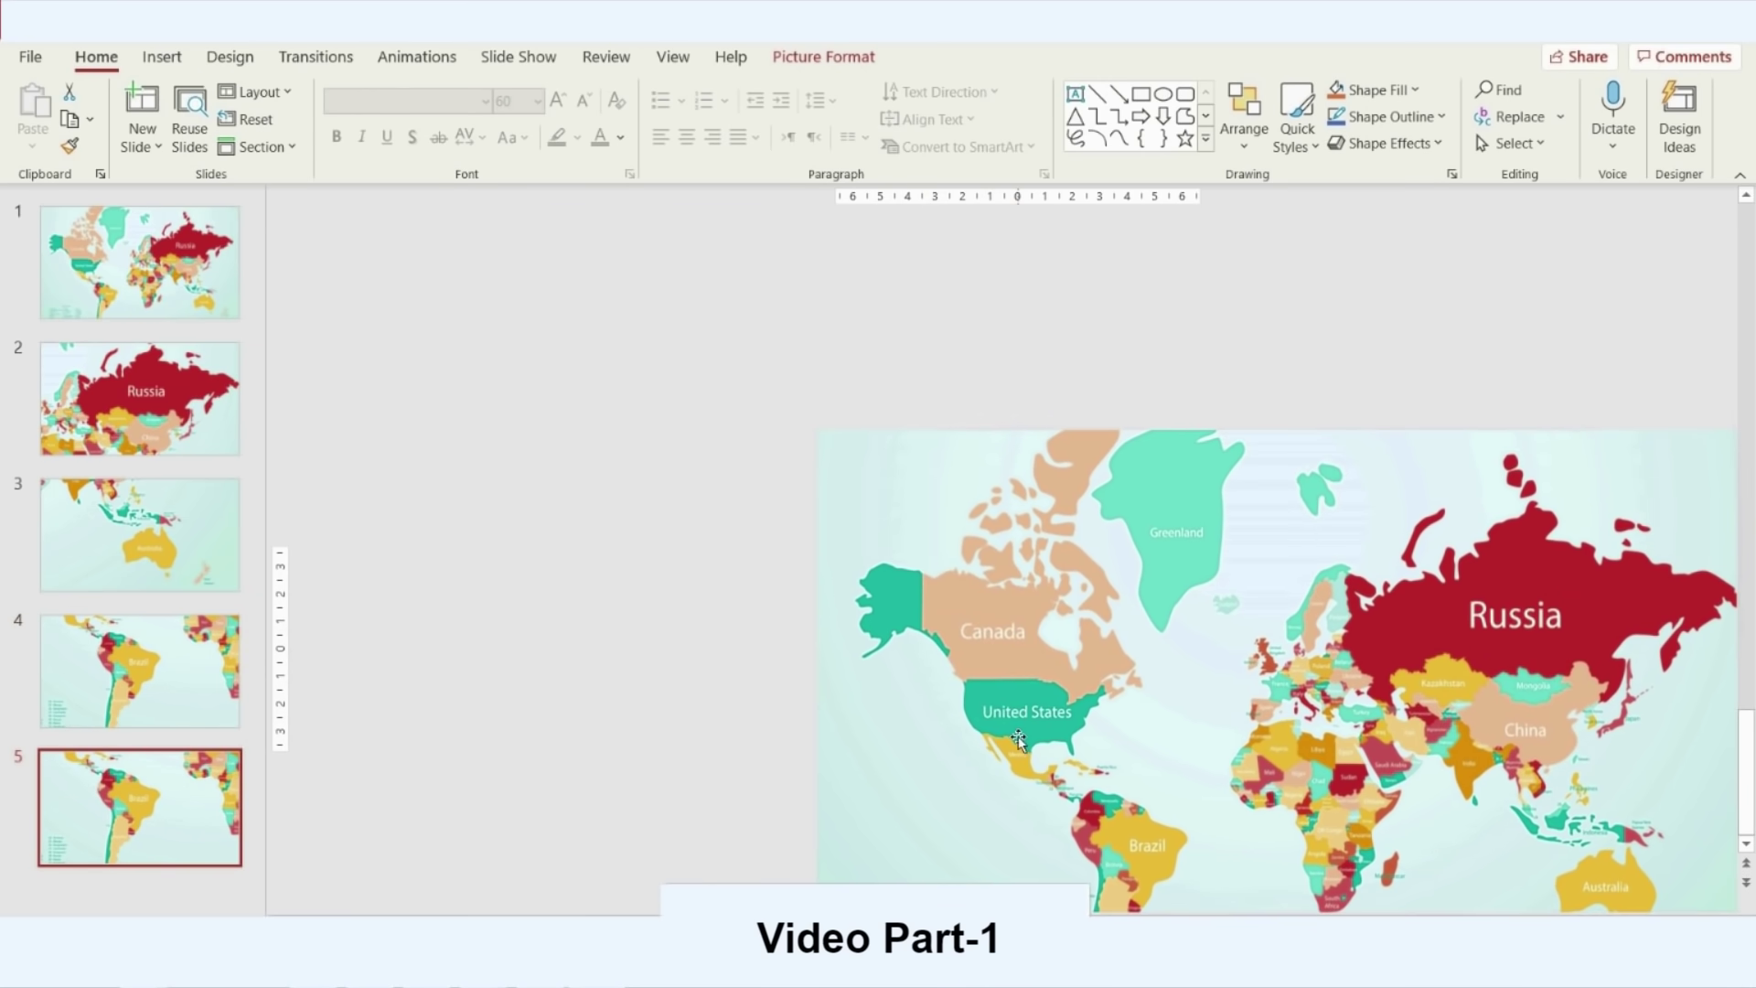
{"action": "scroll", "coordinate": [971, 556], "scroll_direction": "down", "scroll_amount": 5, "text": "ctrl"}
{"action": "left_click_drag", "start_coordinate": [1320, 471], "coordinate": [1248, 521]}
{"action": "left_click_drag", "start_coordinate": [1060, 656], "coordinate": [1067, 663]}
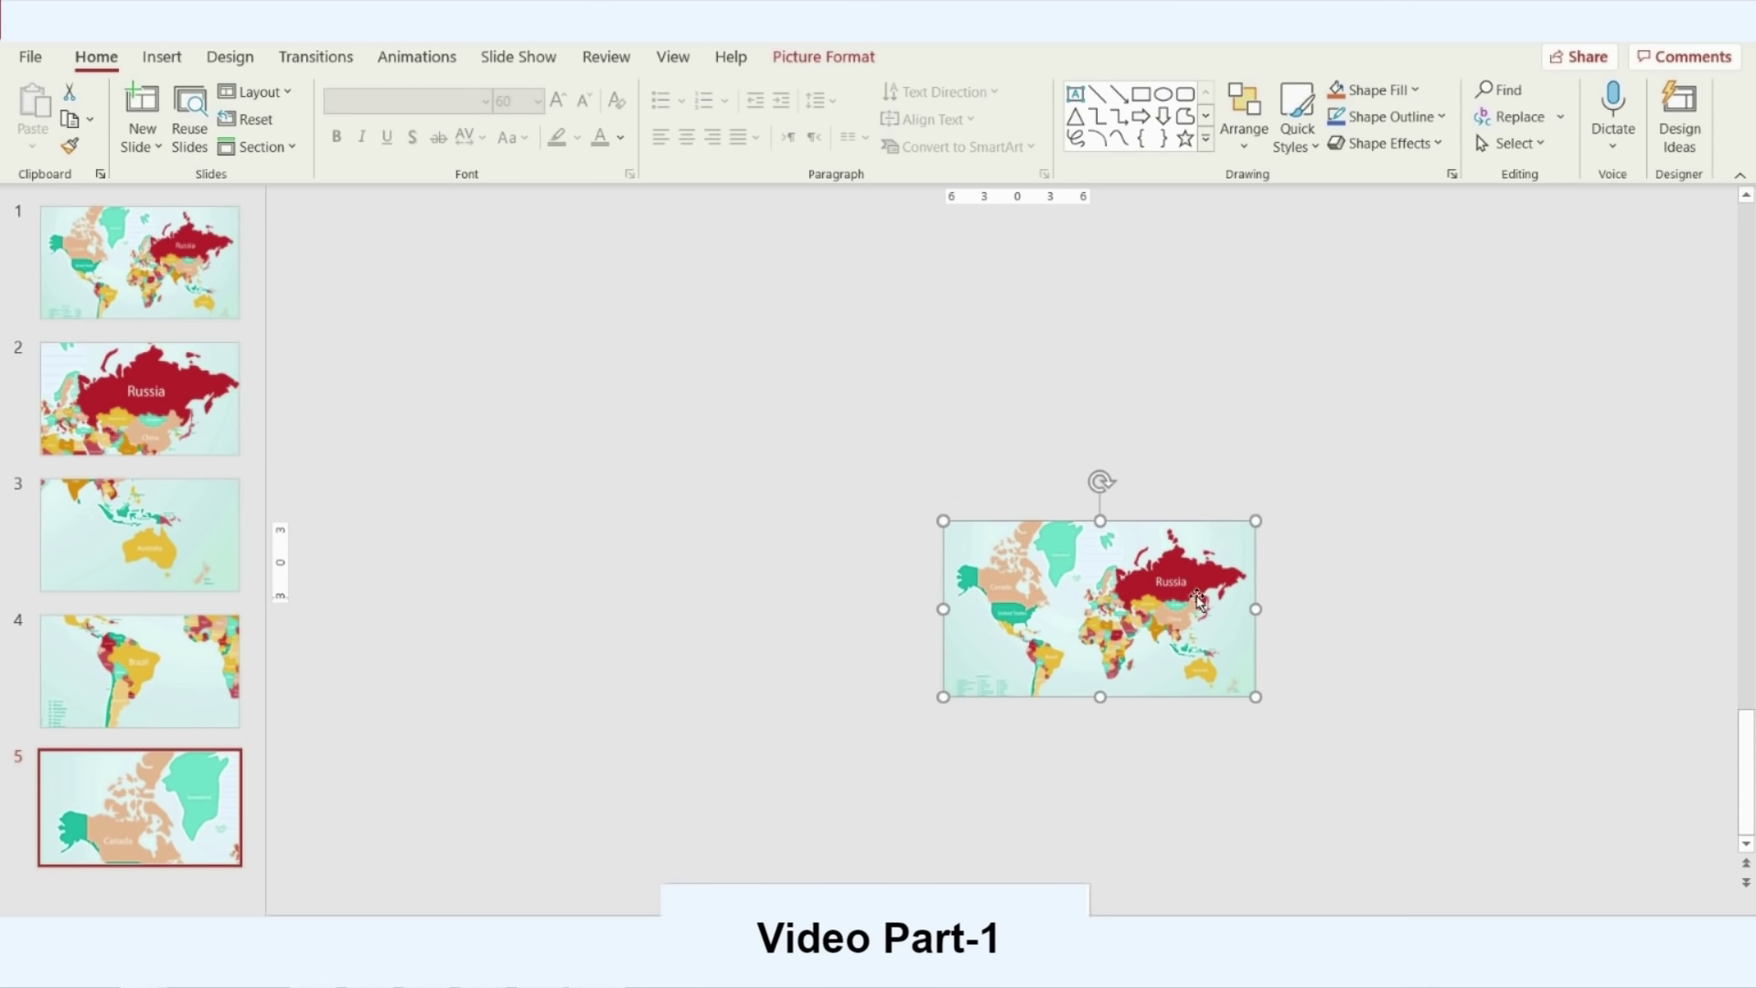
{"action": "left_click_drag", "start_coordinate": [1256, 695], "coordinate": [1235, 685]}
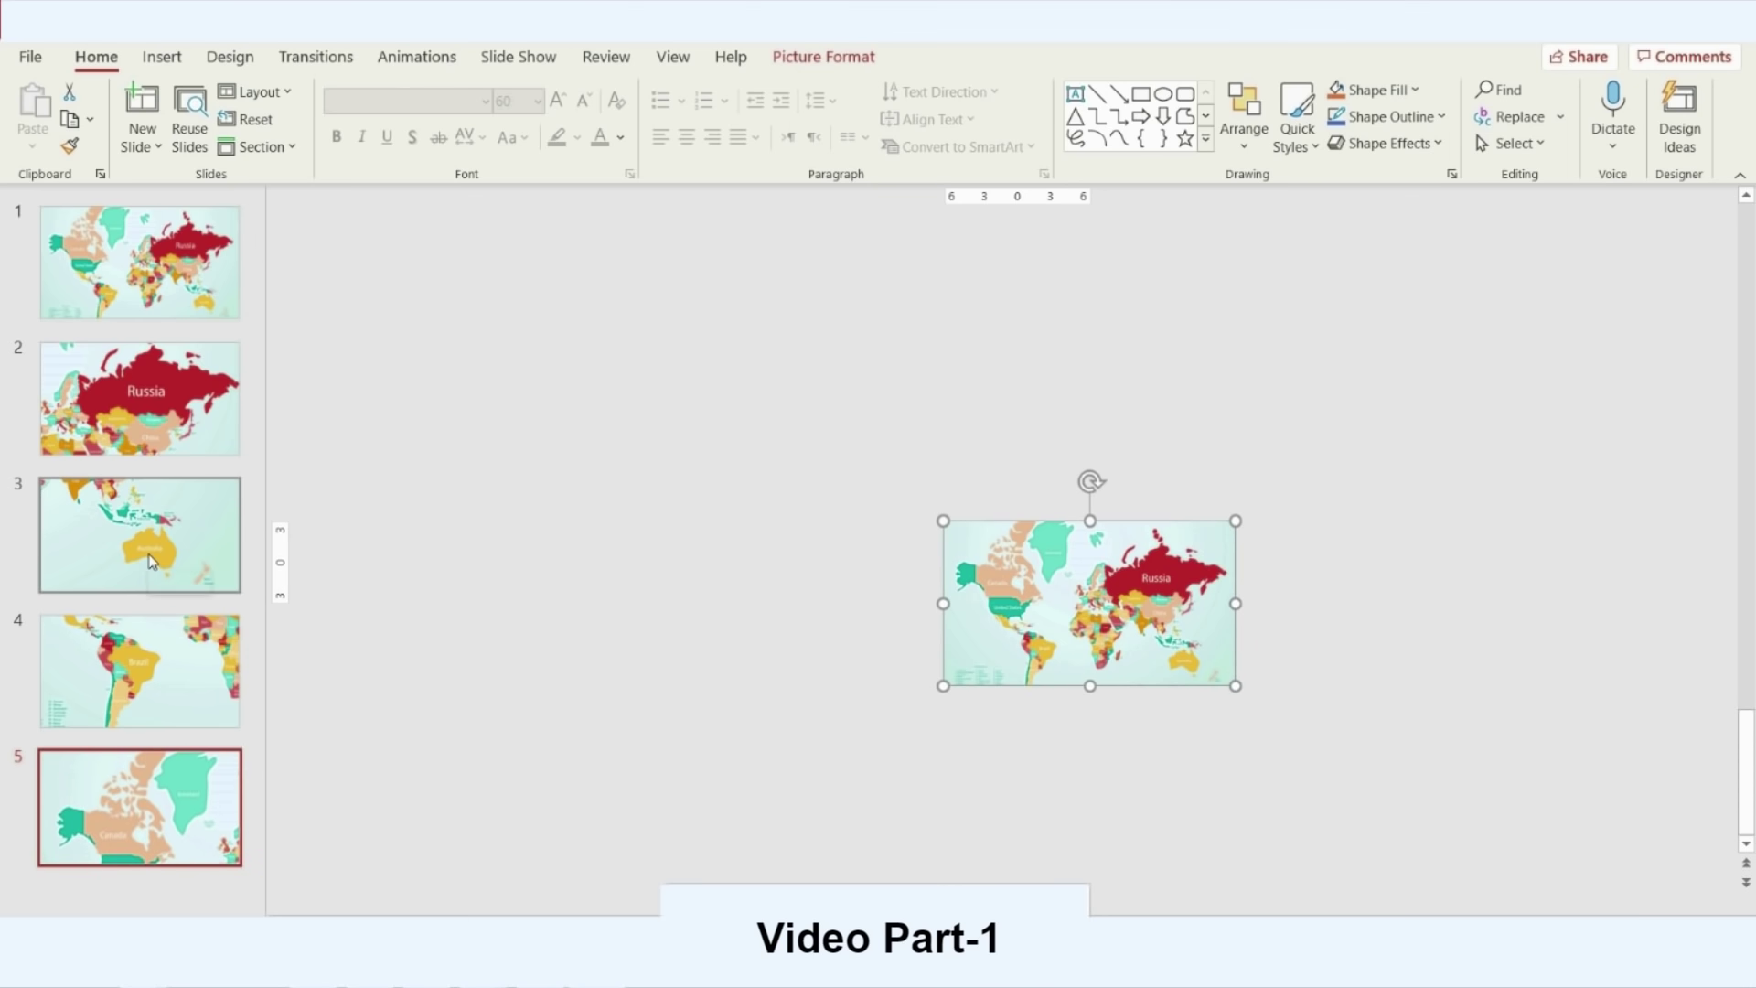
Duplicate the full world-map slide and move the copy to the end as slide 6
{"action": "left_click", "coordinate": [178, 272]}
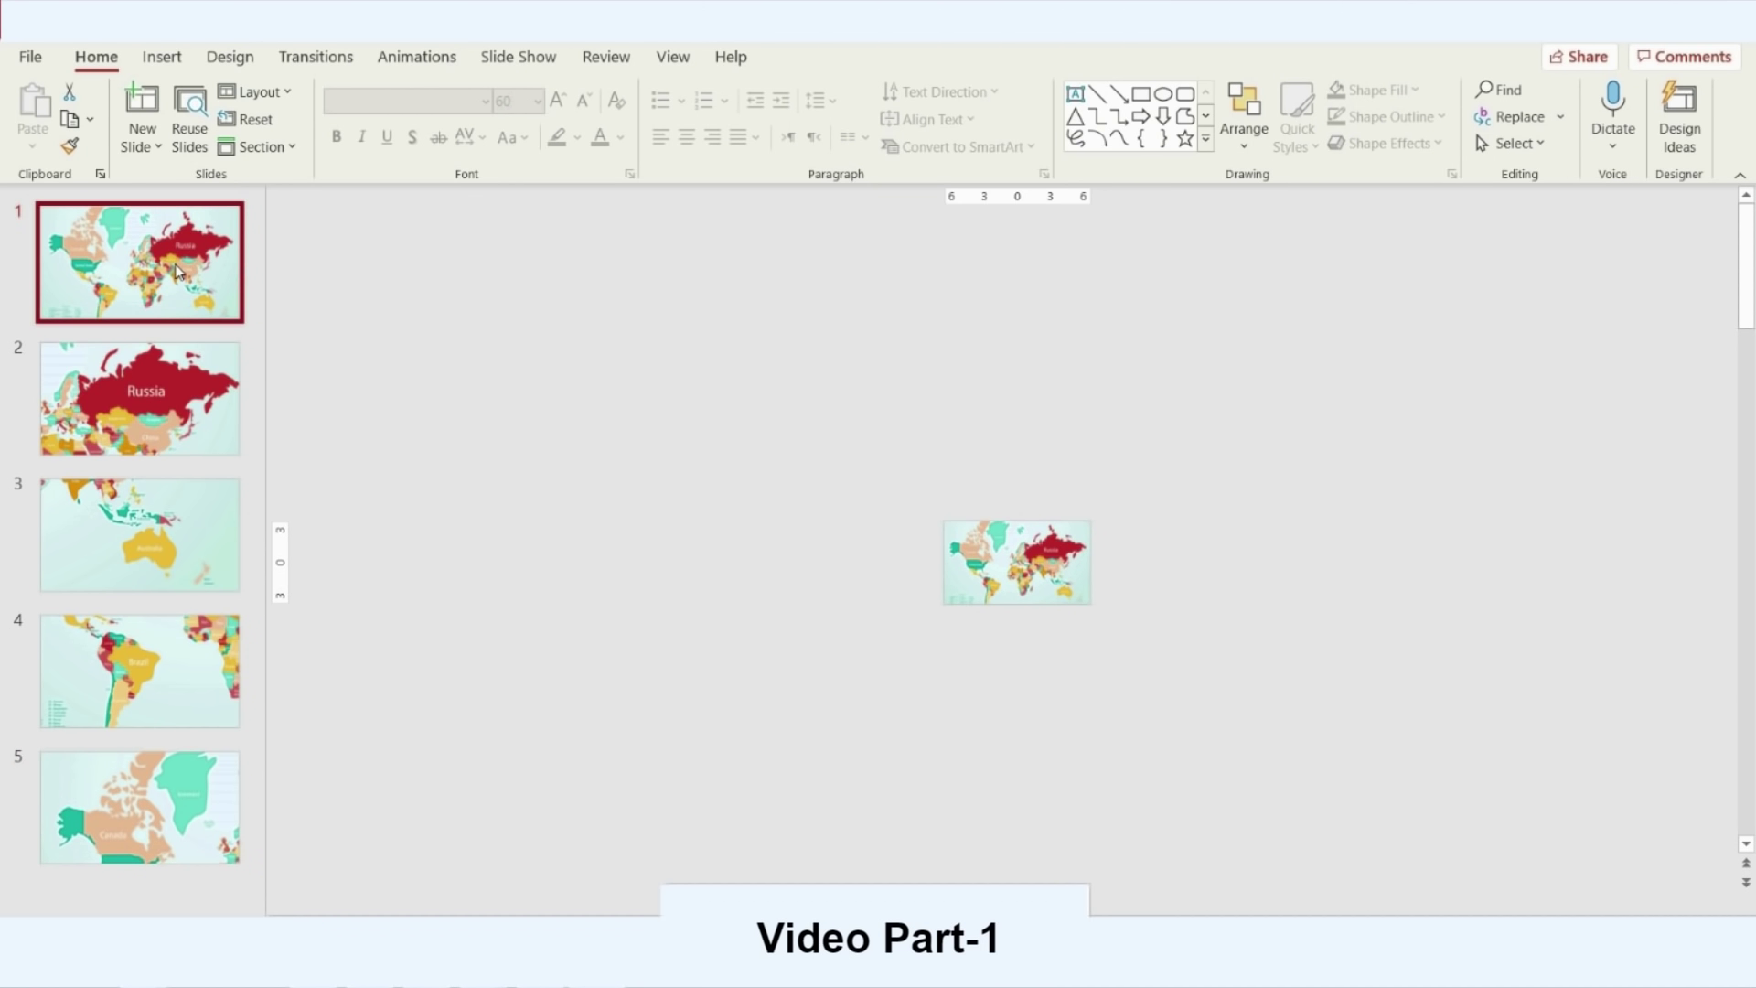
{"action": "right_click", "coordinate": [178, 271]}
{"action": "left_click", "coordinate": [260, 453]}
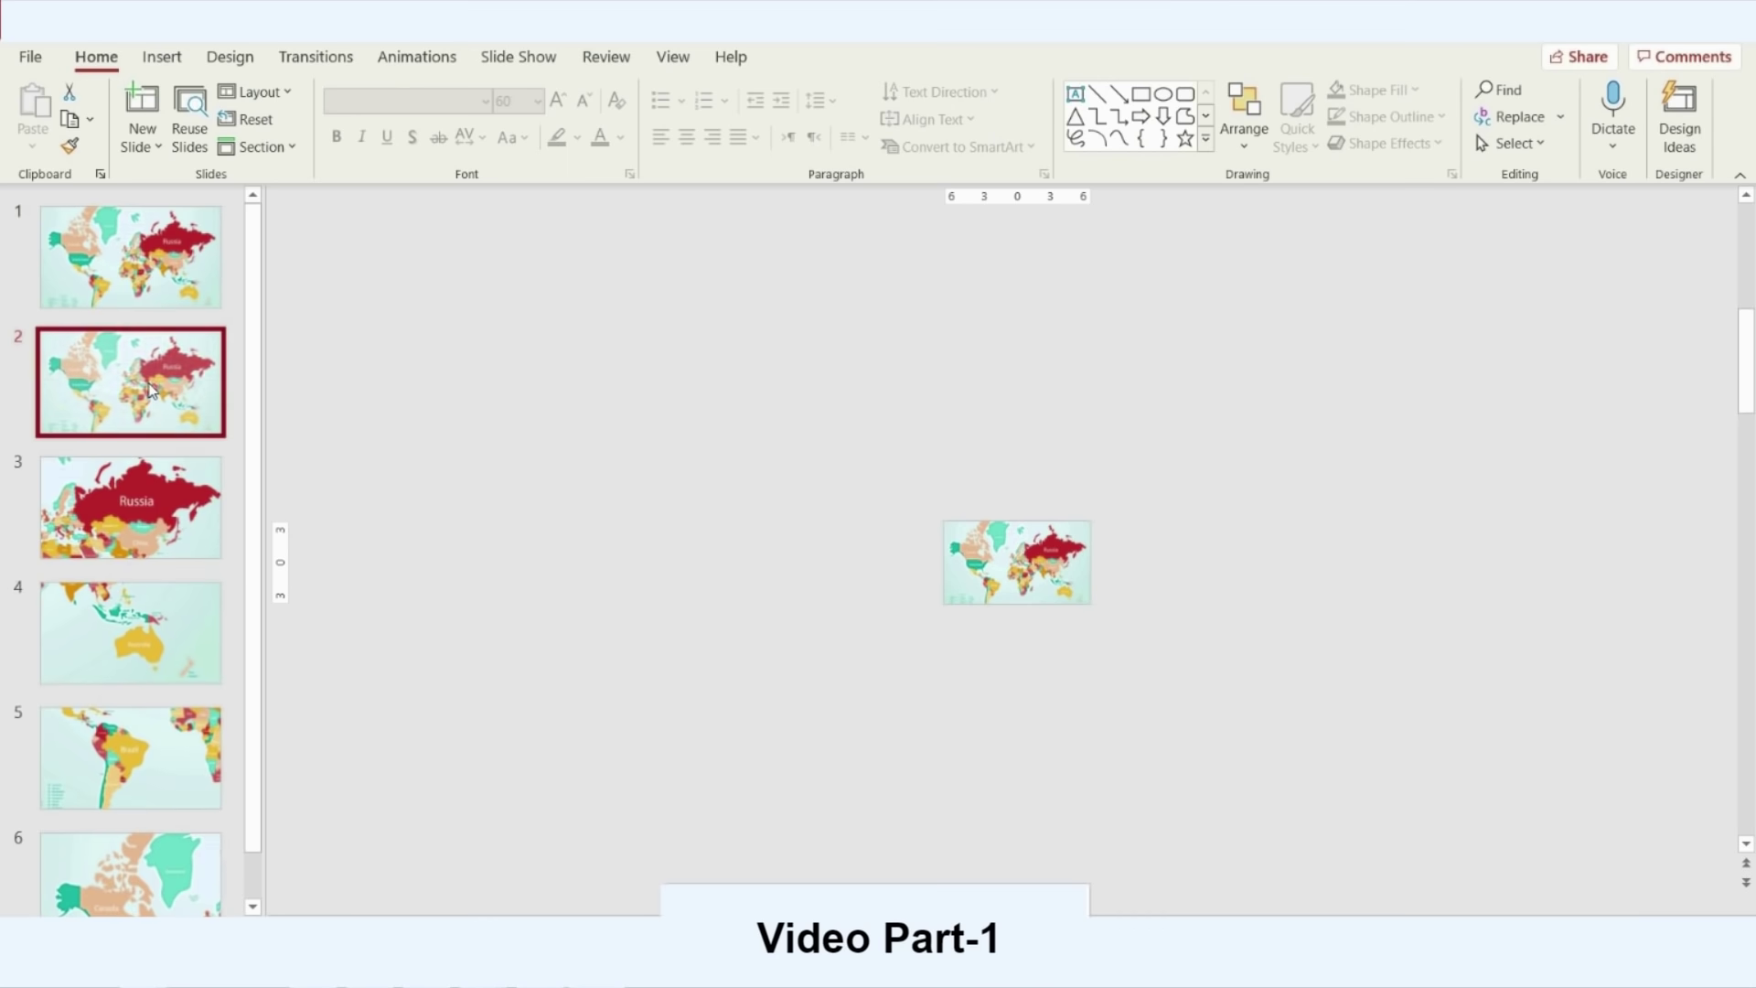
{"action": "left_click_drag", "start_coordinate": [134, 408], "coordinate": [139, 824]}
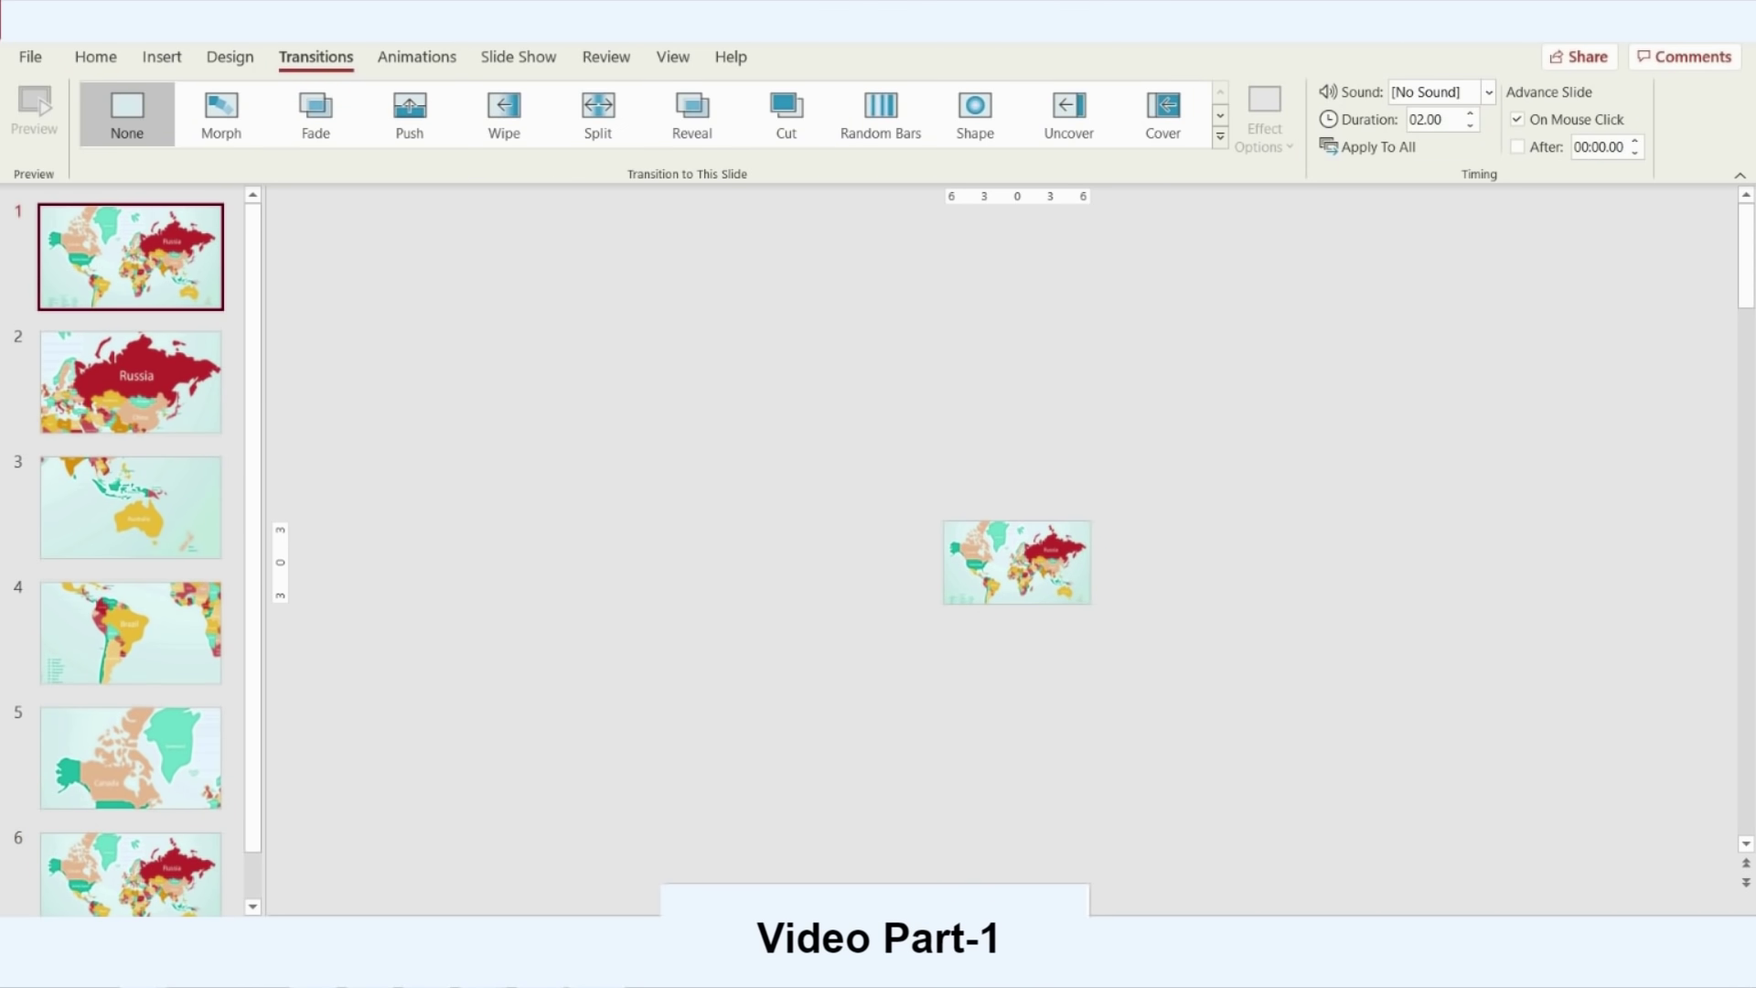
Play the six-slide map deck through every close-up back to the world map, then exit
{"action": "key", "text": "alt+F5"}
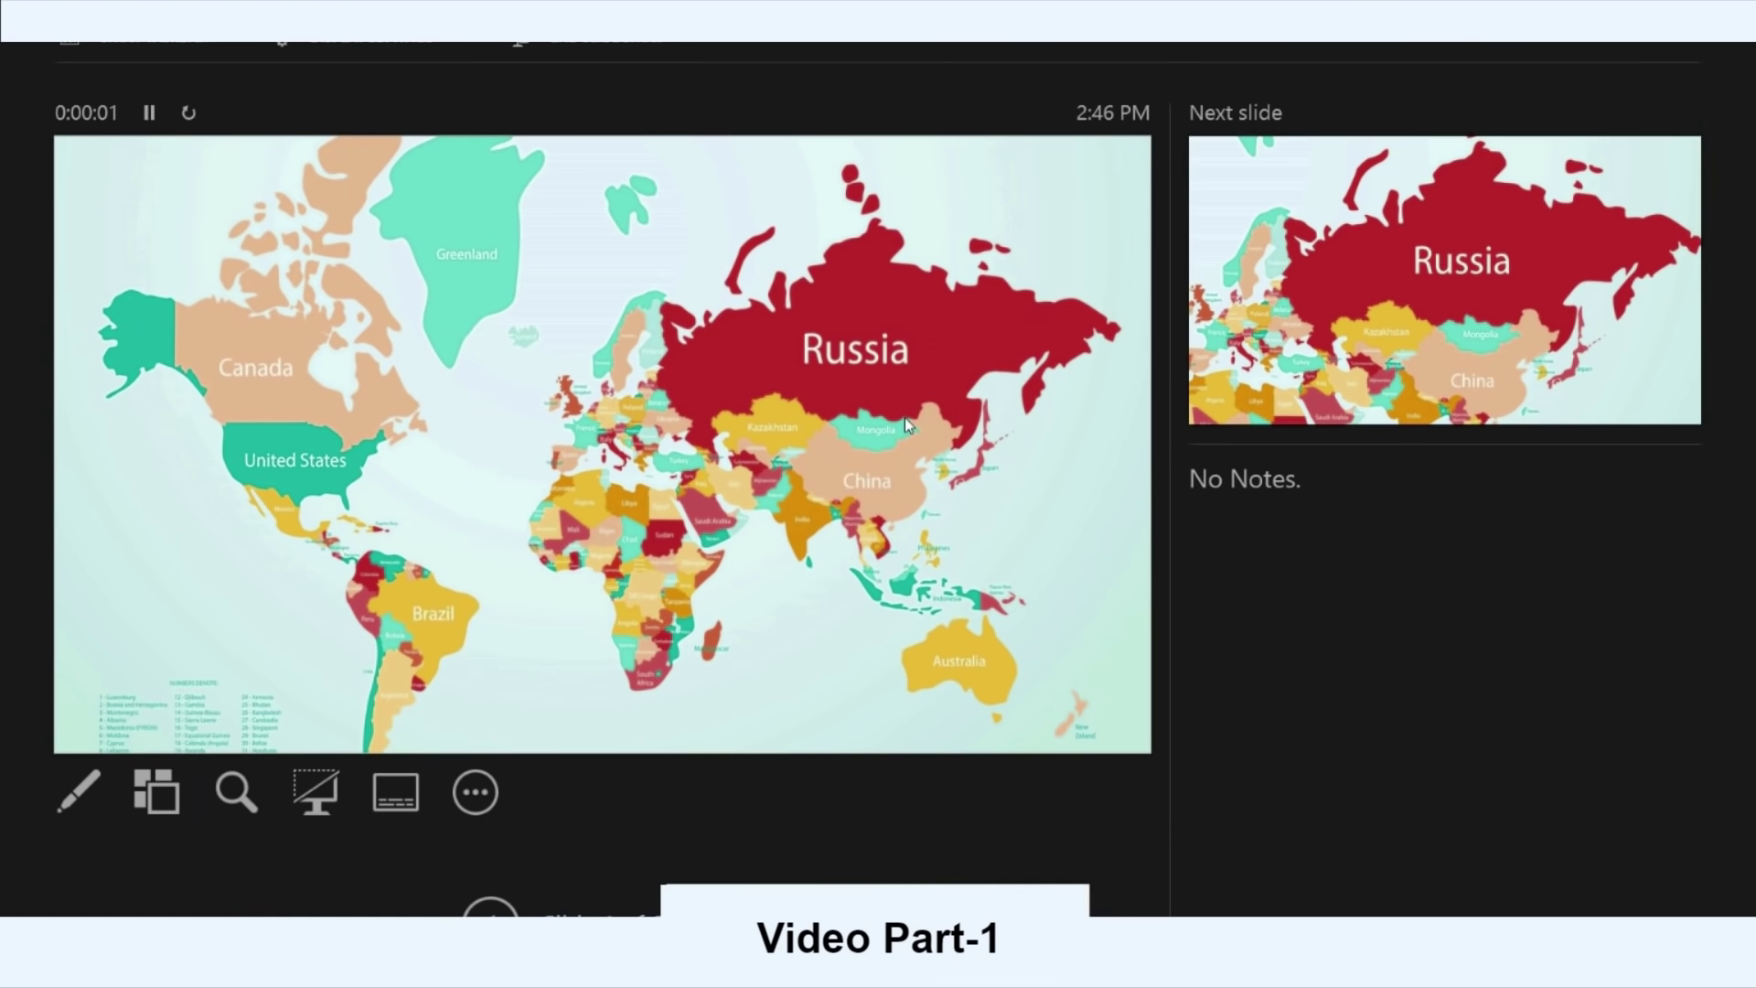
{"action": "left_click", "coordinate": [903, 417]}
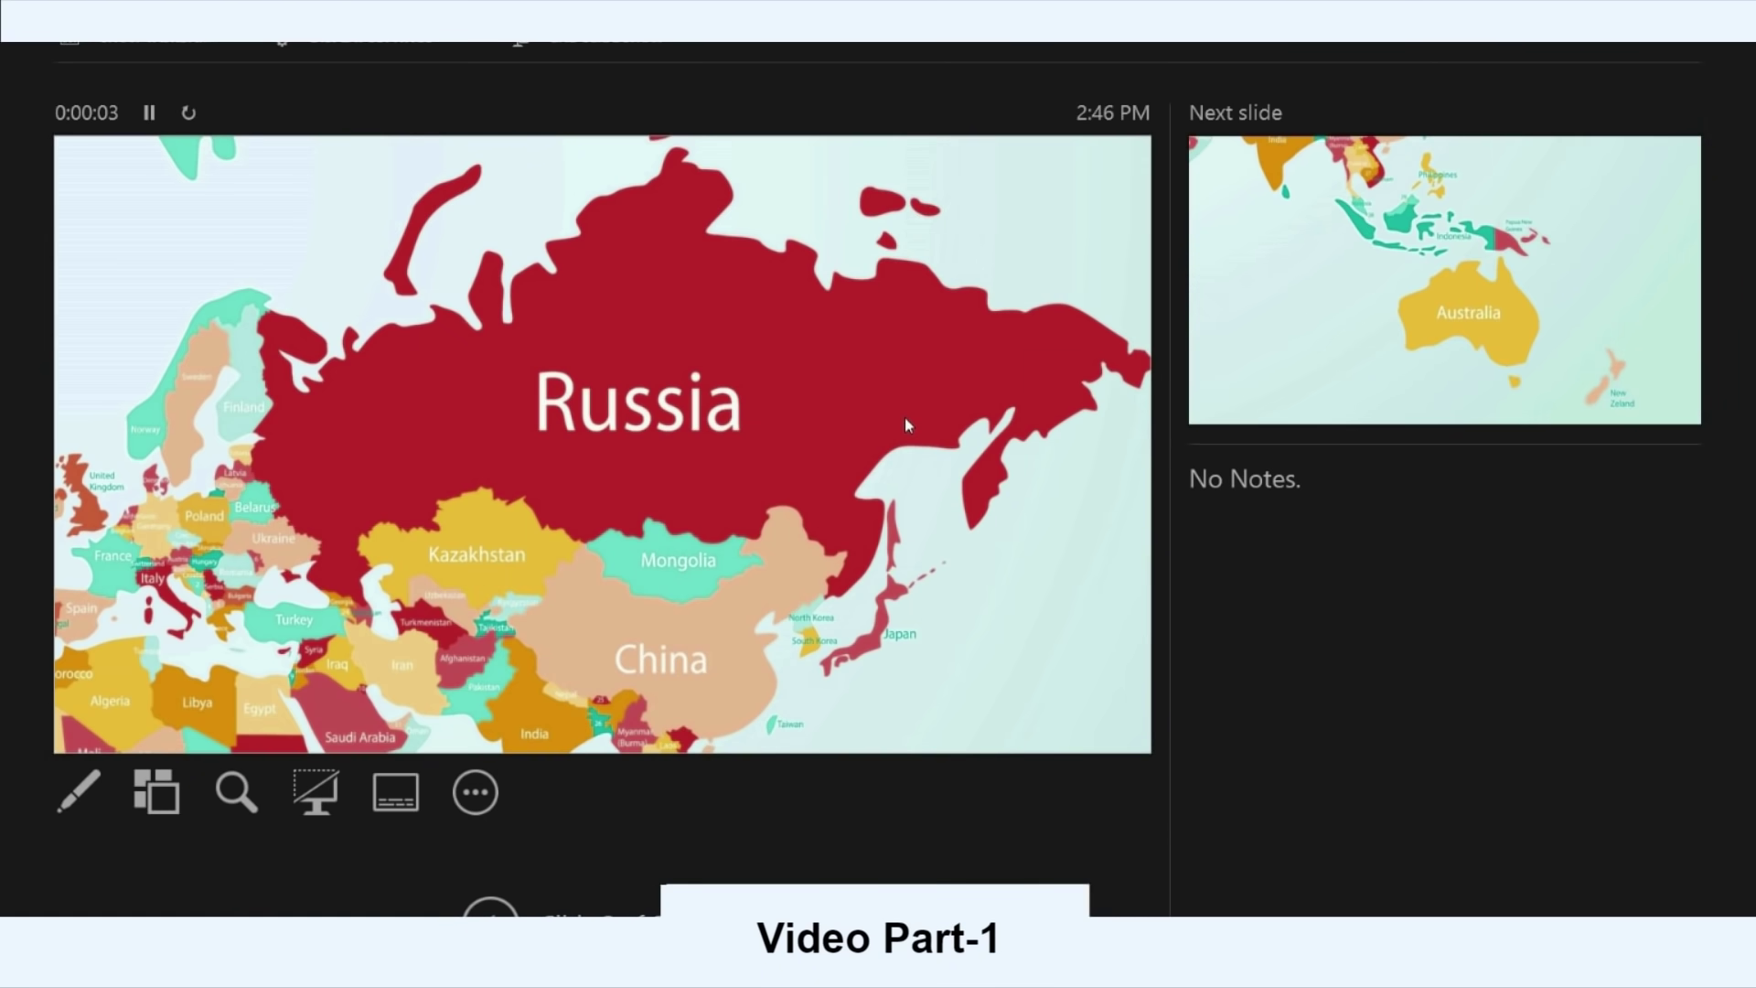
{"action": "left_click", "coordinate": [904, 417]}
{"action": "left_click", "coordinate": [908, 425]}
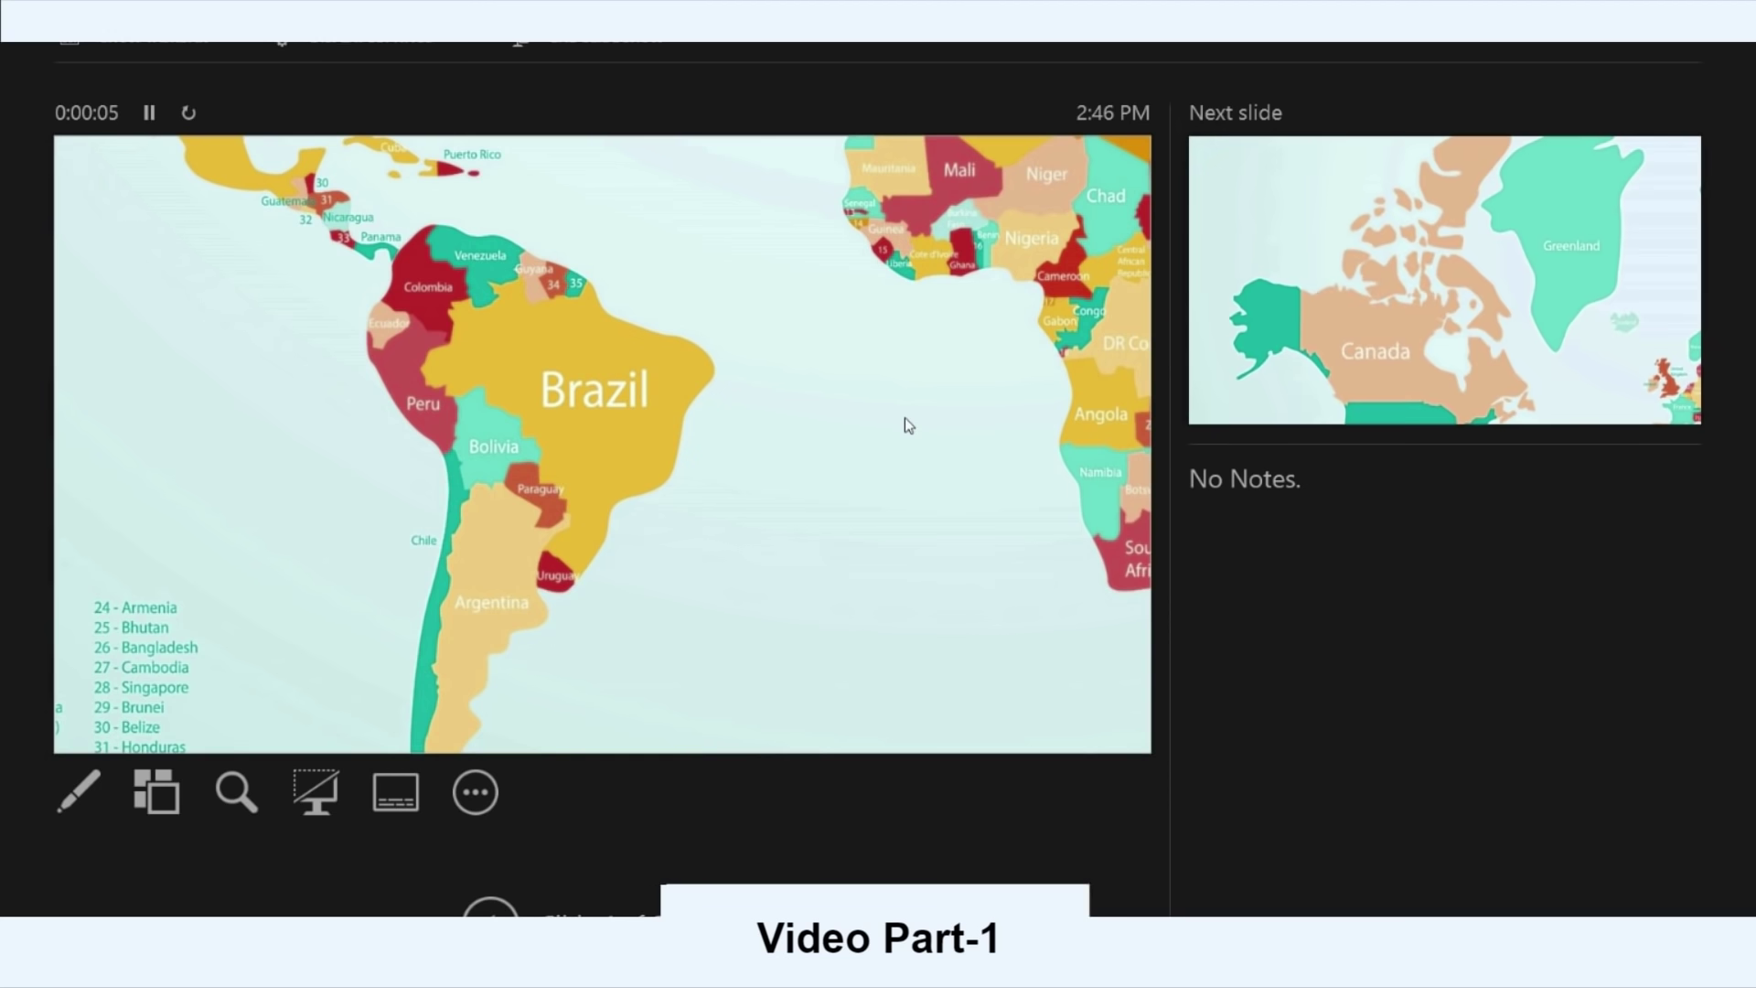
{"action": "left_click", "coordinate": [908, 425]}
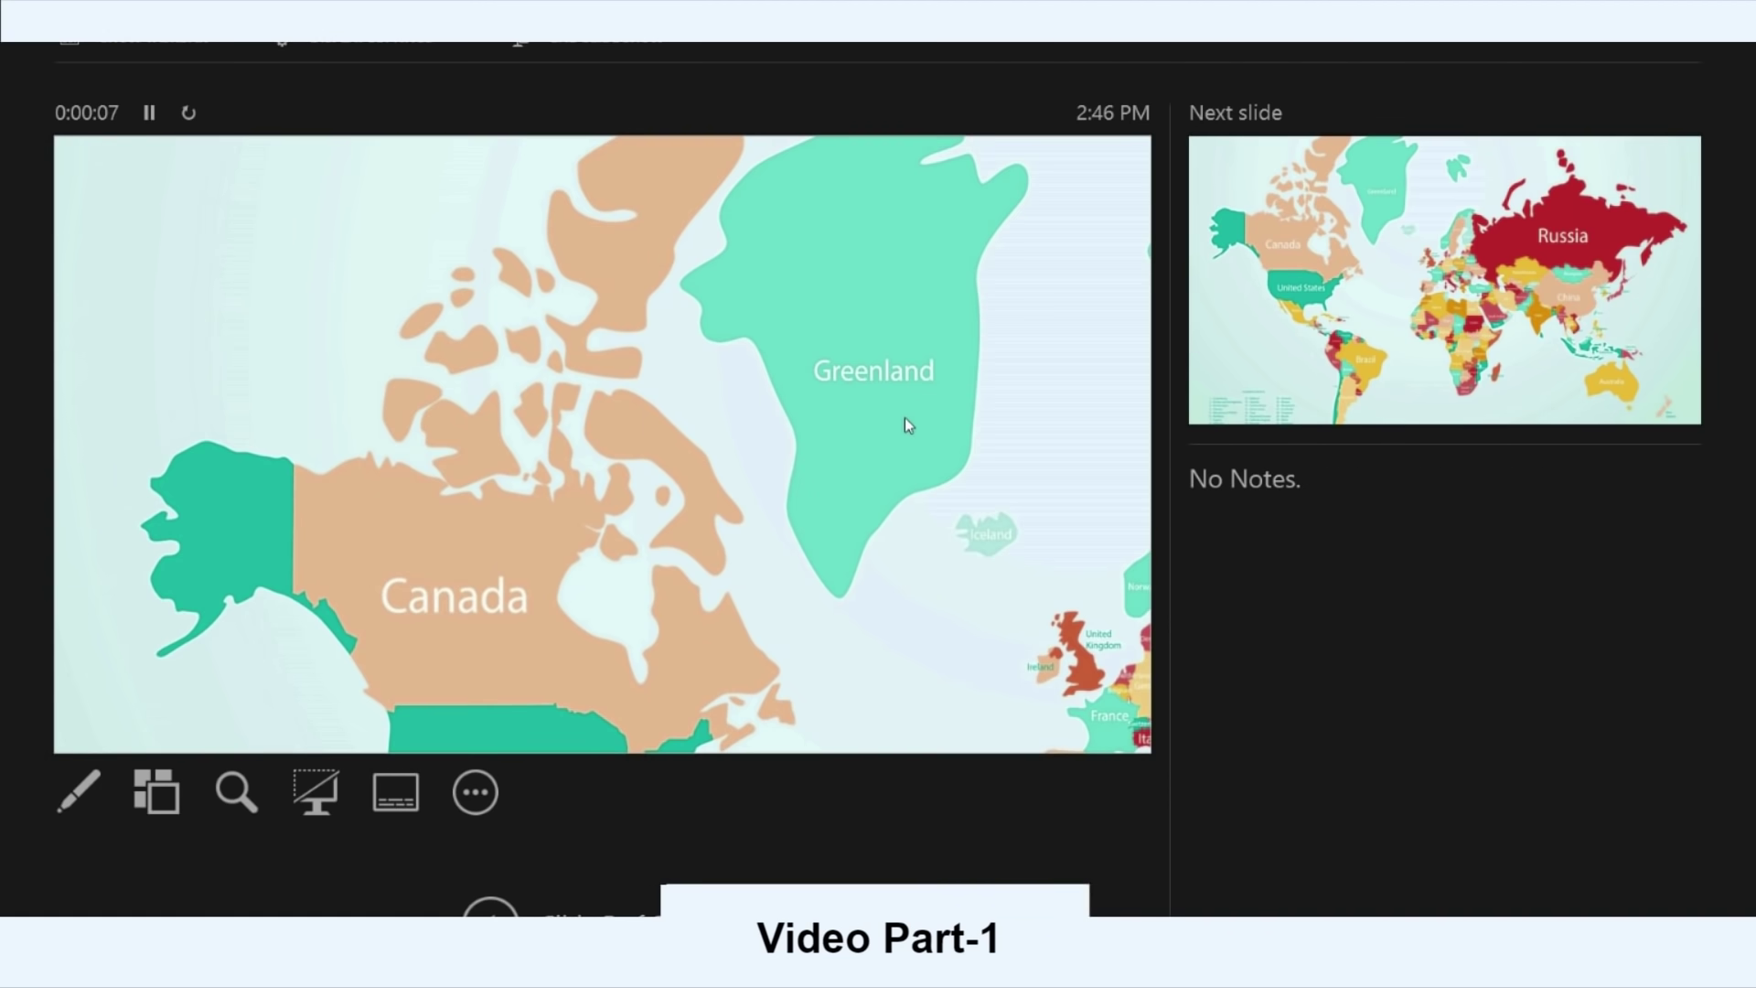
{"action": "left_click", "coordinate": [908, 425]}
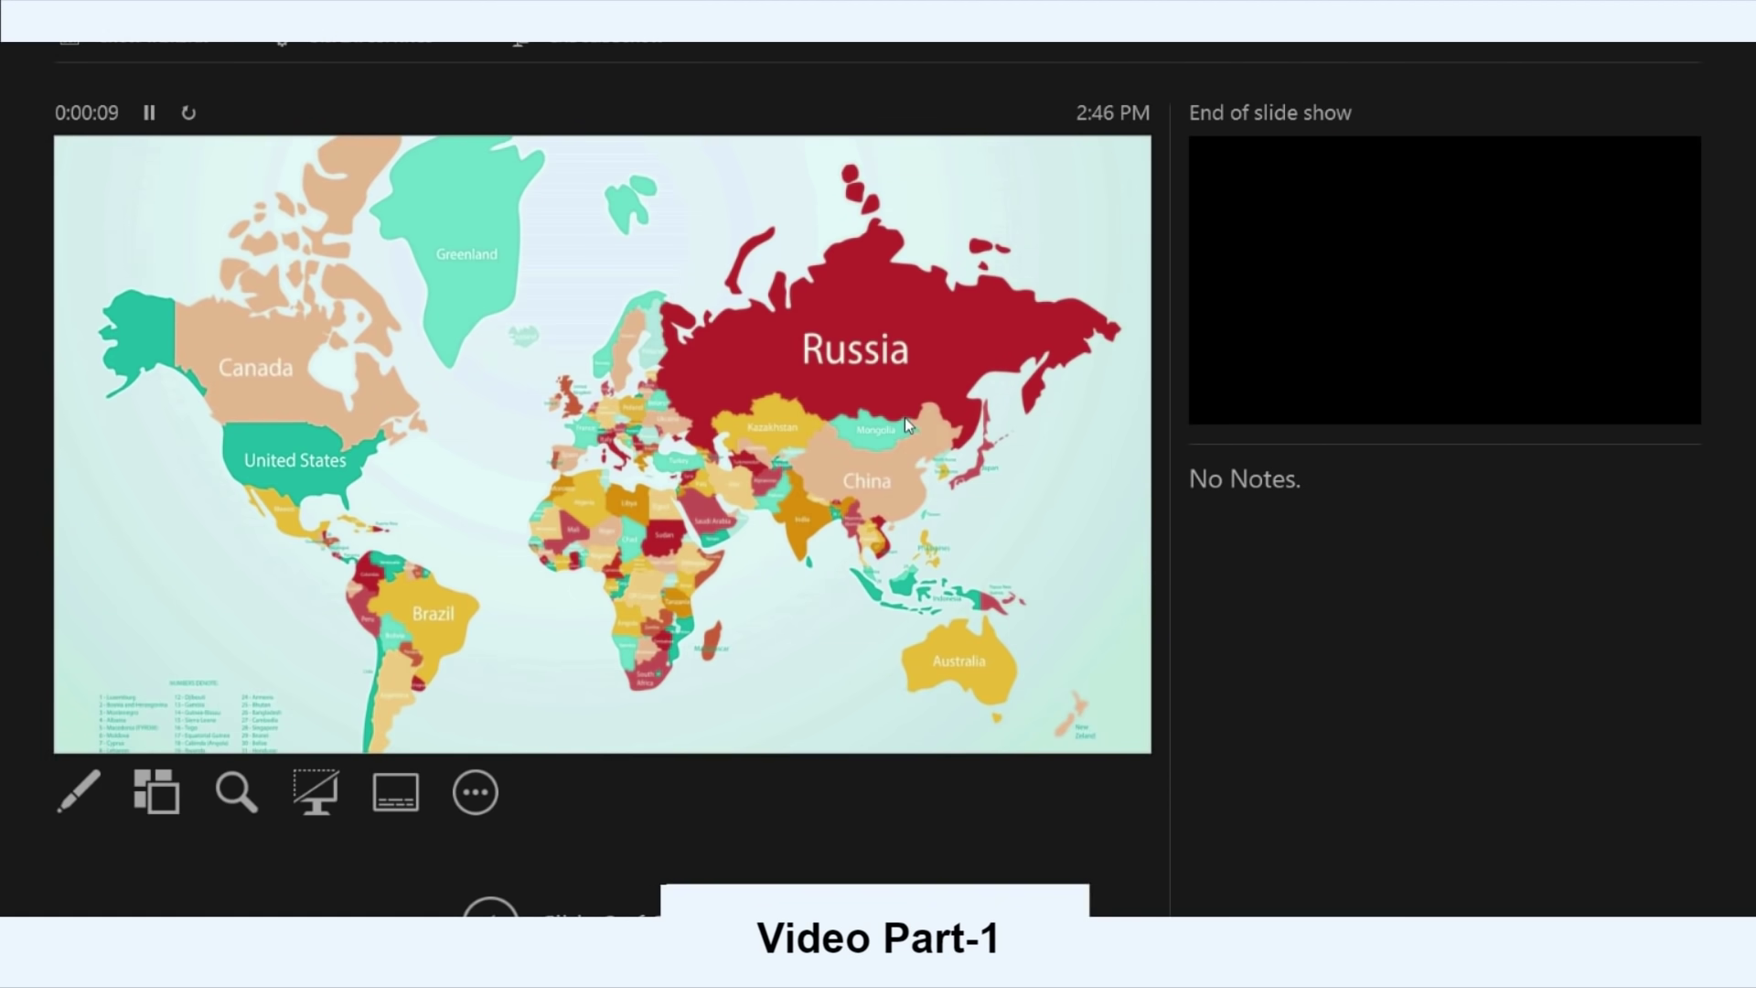
{"action": "left_click", "coordinate": [904, 417]}
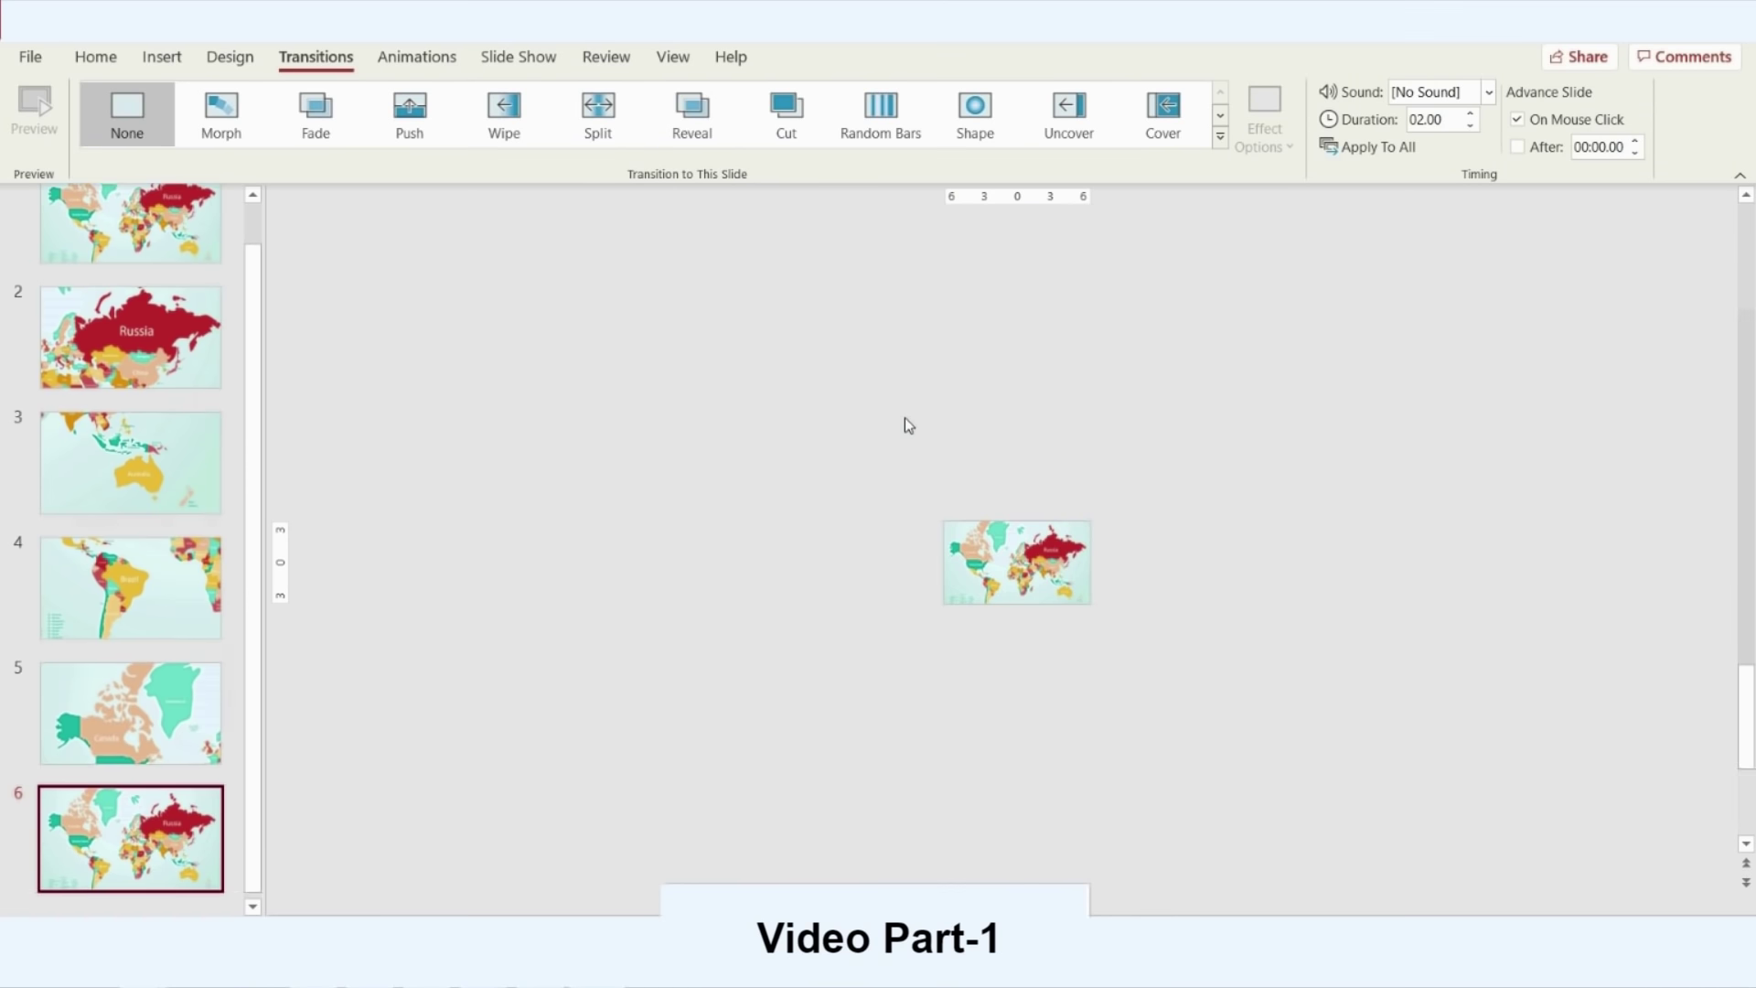
Apply the Morph transition to slides 2 through 6, then reselect slide 1
{"action": "scroll", "coordinate": [245, 457], "scroll_direction": "up", "scroll_amount": 1}
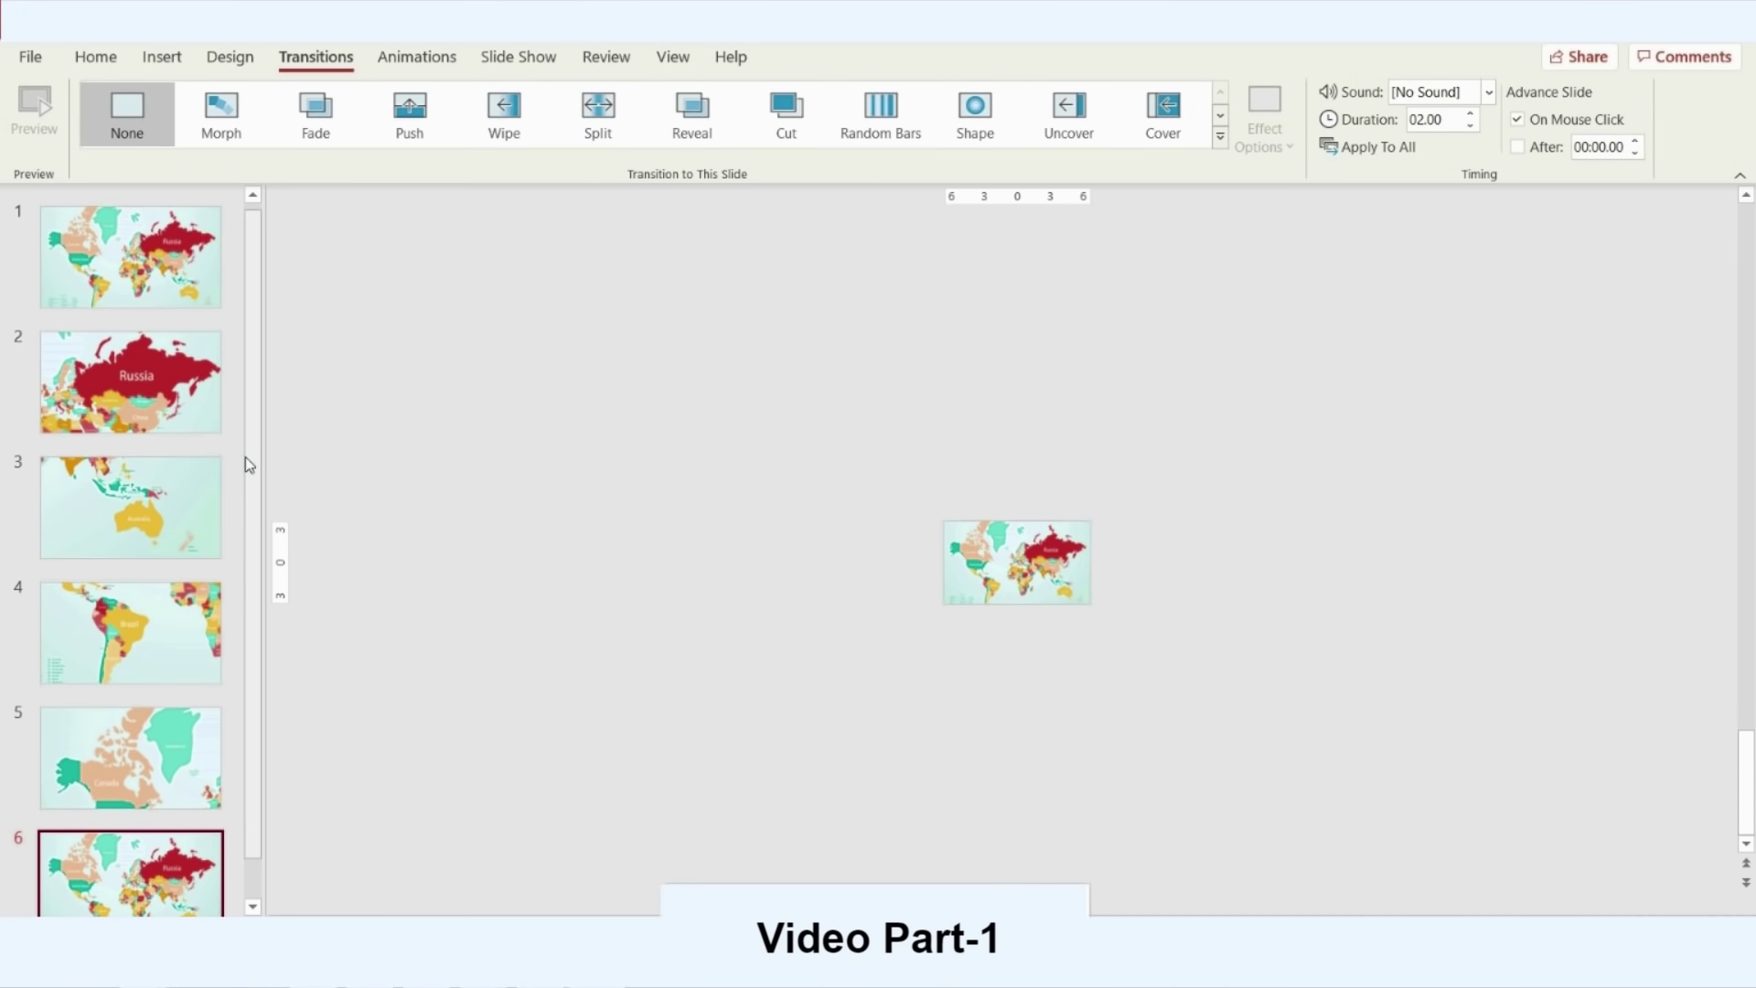
{"action": "left_click", "coordinate": [119, 356]}
{"action": "scroll", "coordinate": [128, 595], "scroll_direction": "down", "scroll_amount": 1}
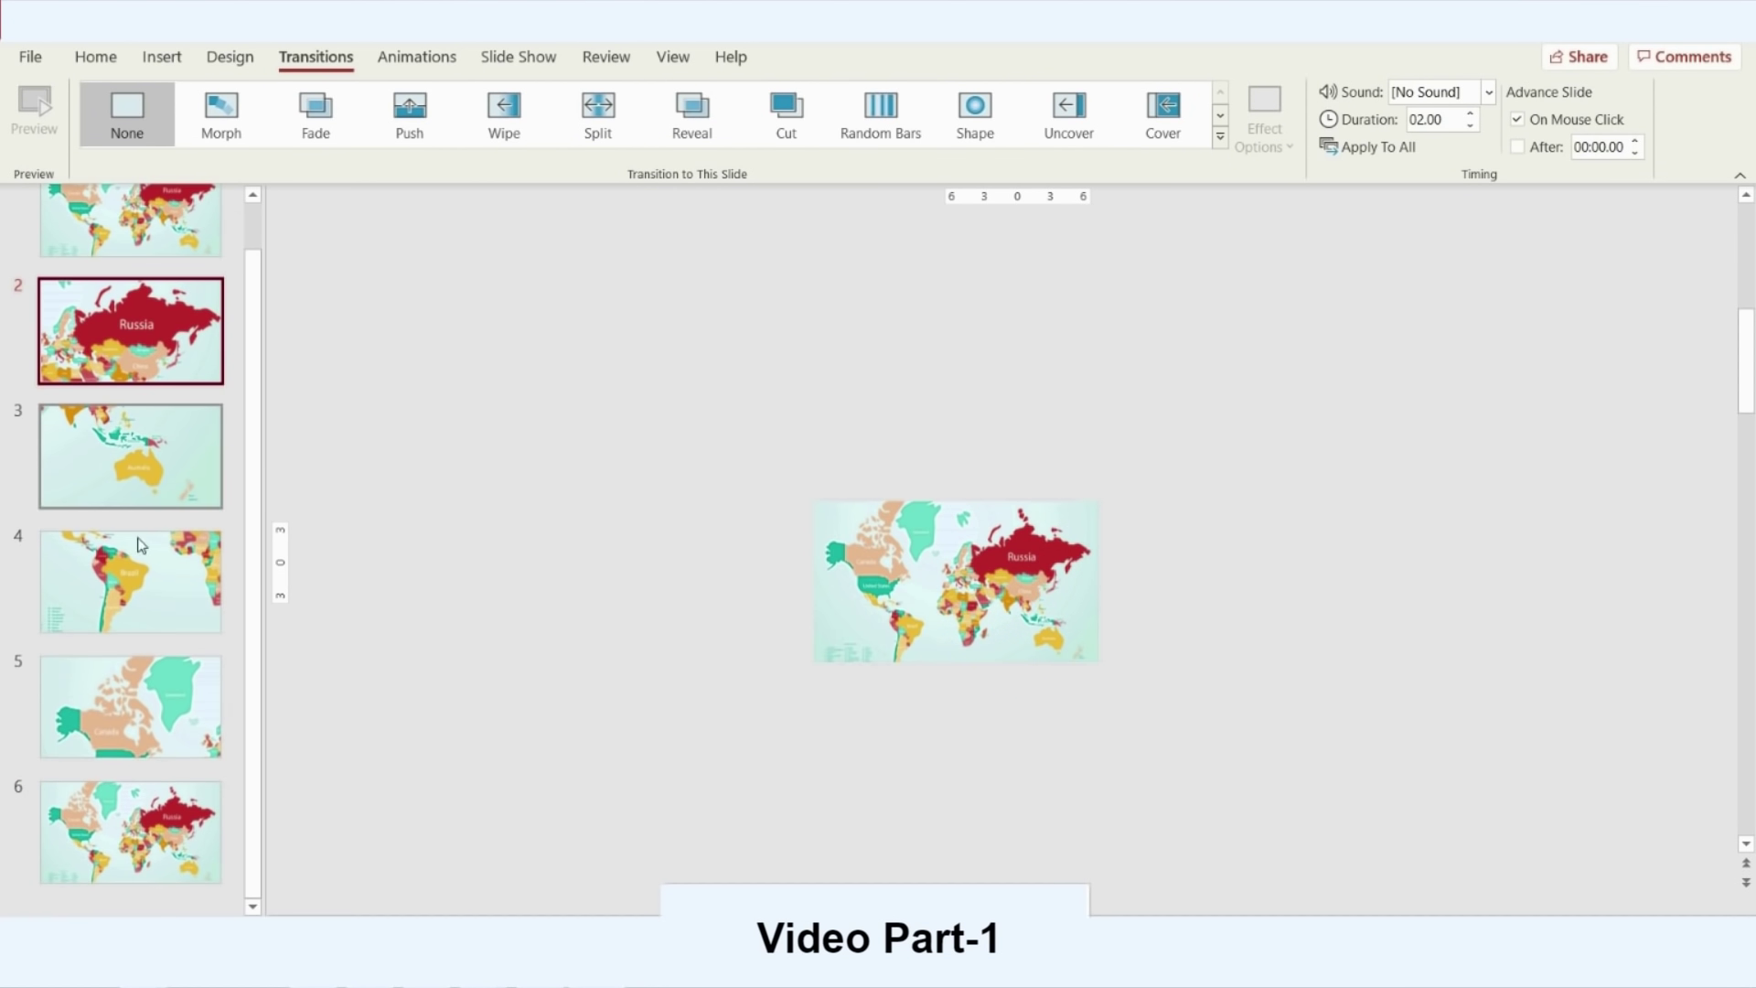
{"action": "left_click", "coordinate": [139, 834], "text": "shift"}
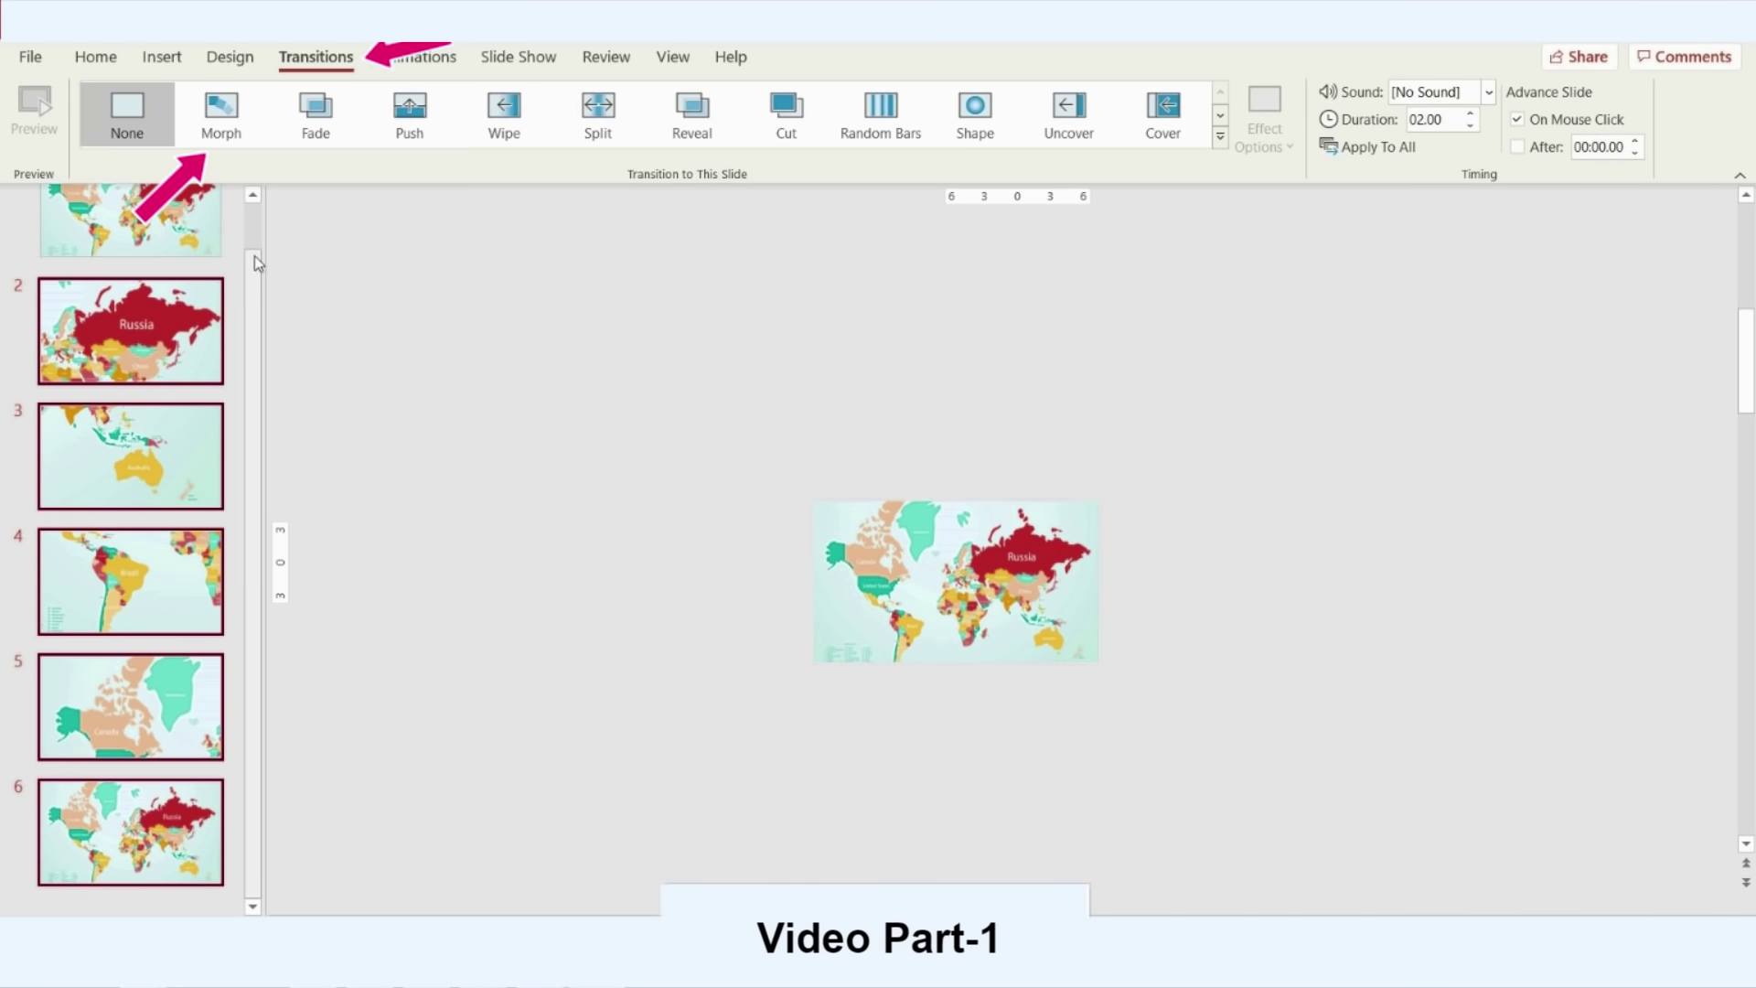
{"action": "left_click", "coordinate": [222, 128]}
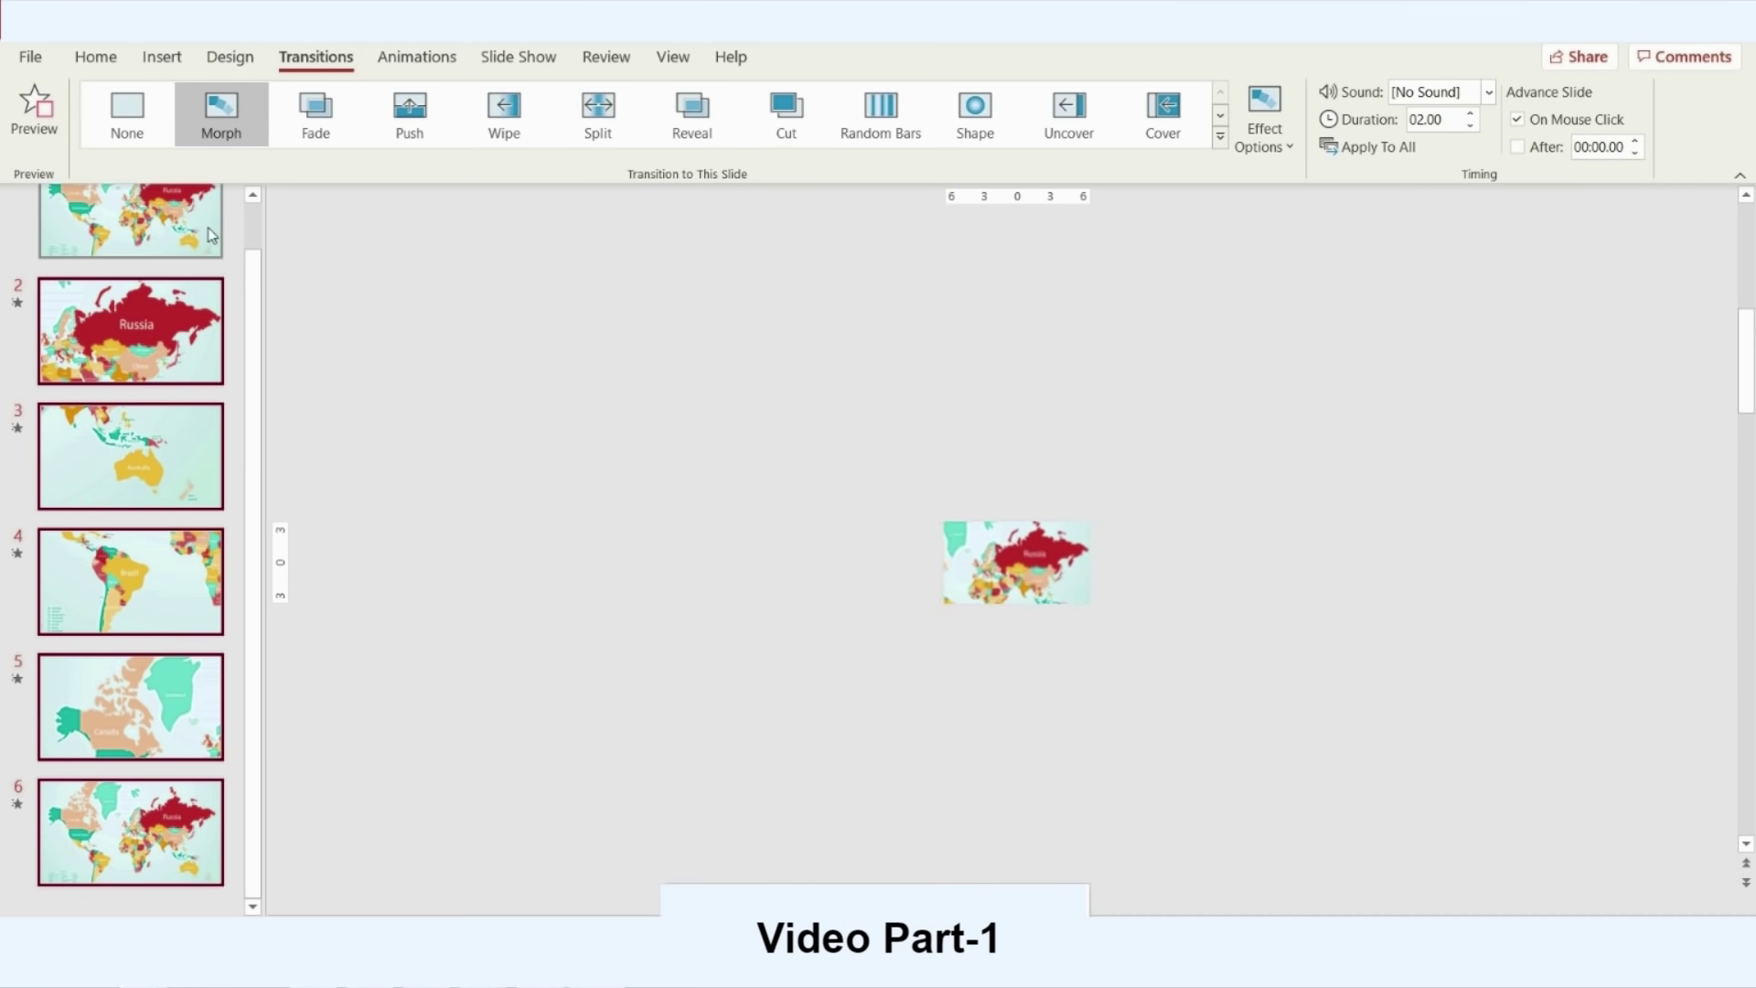
{"action": "scroll", "coordinate": [150, 296], "scroll_direction": "up", "scroll_amount": 1}
{"action": "left_click", "coordinate": [150, 289]}
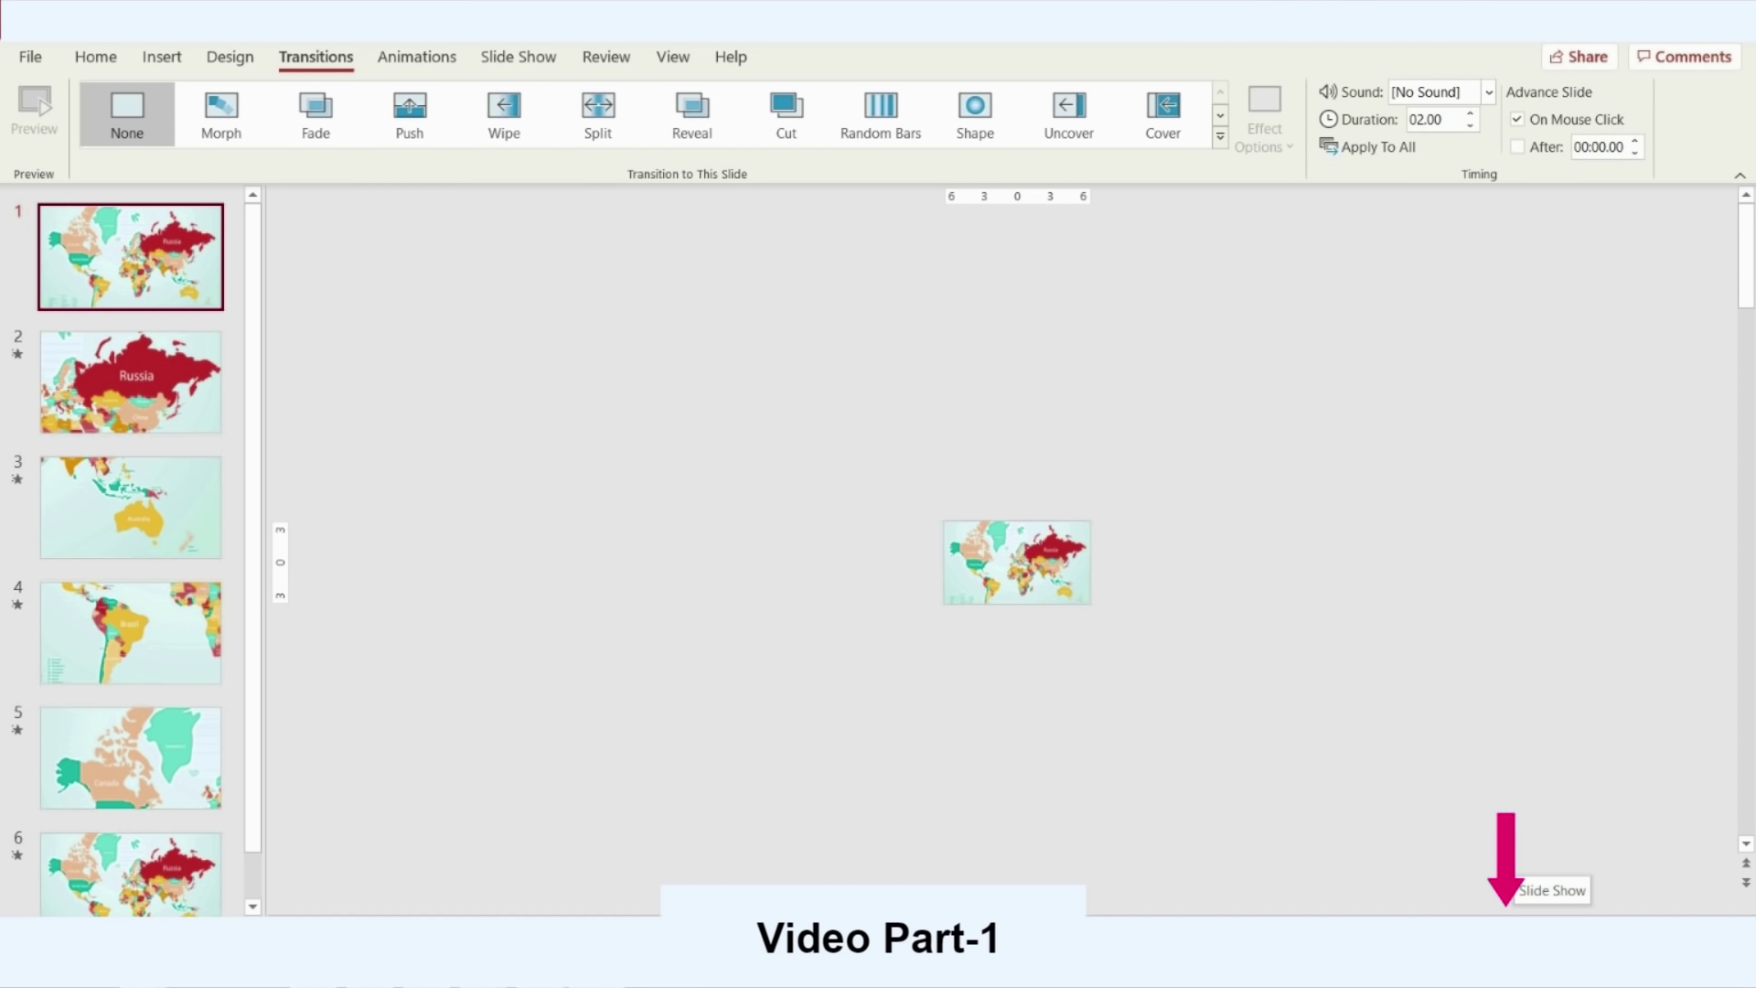
Run the slide show through the Russia, Australia and other close-ups to the final world map
{"action": "left_click", "coordinate": [1505, 915]}
{"action": "left_click", "coordinate": [1054, 501]}
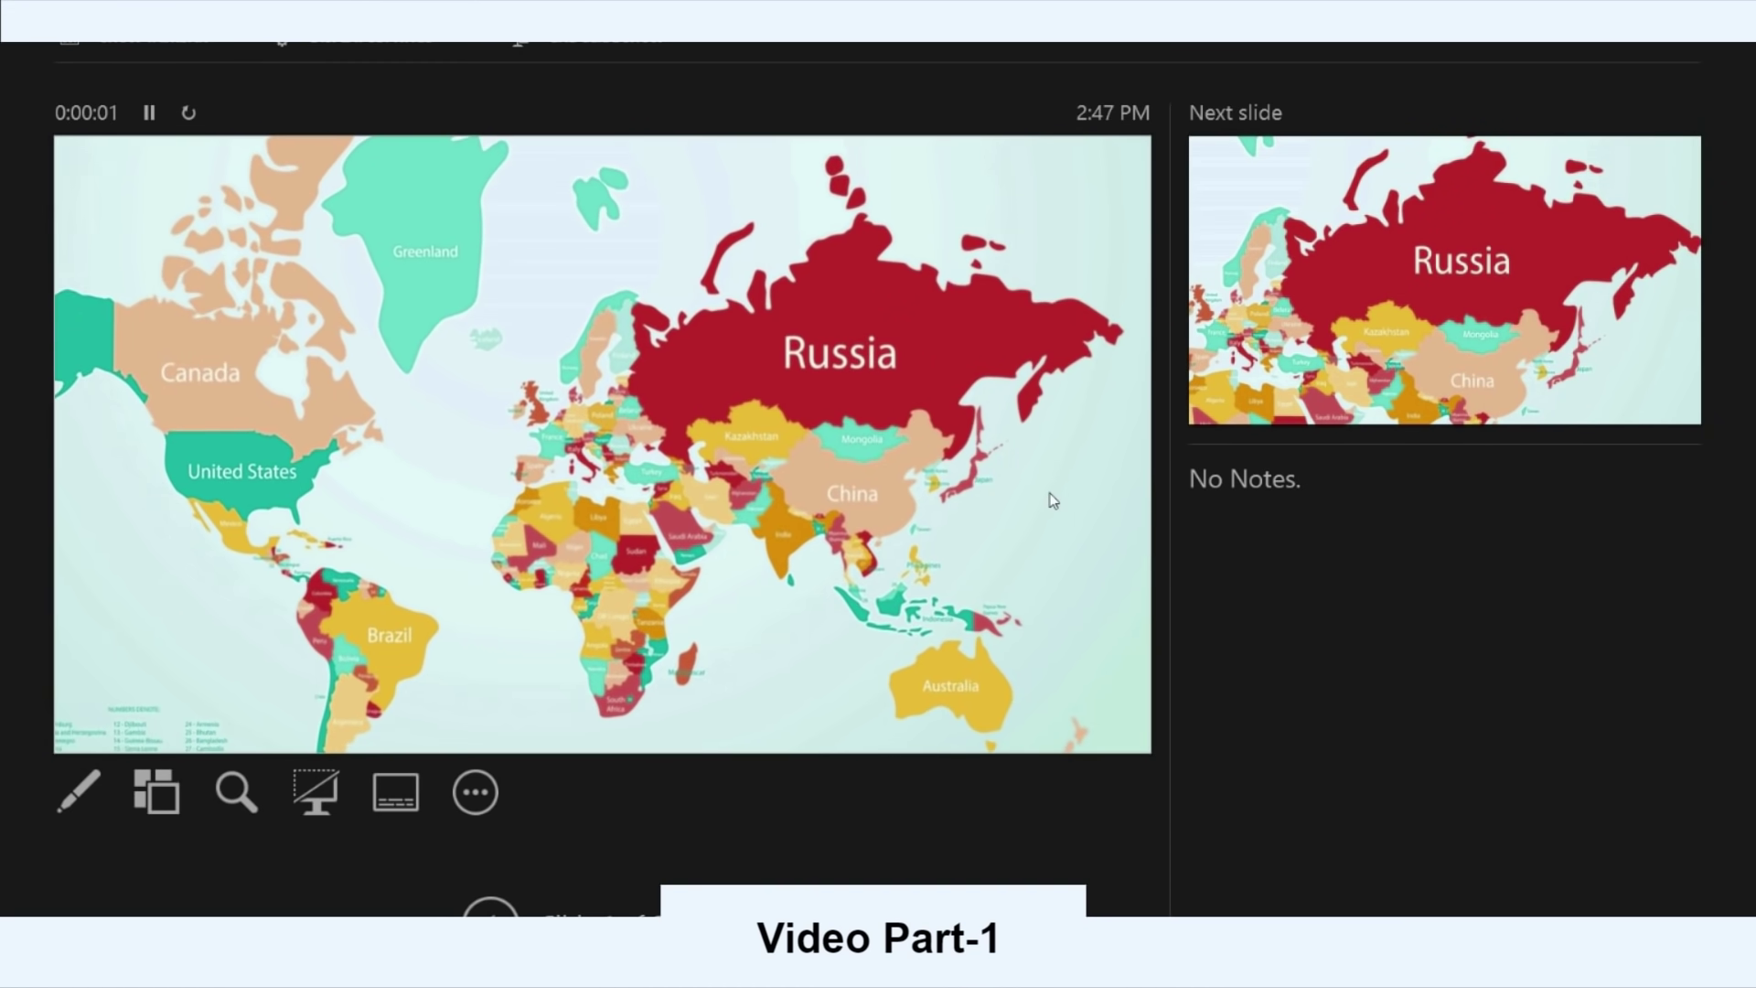
{"action": "left_click", "coordinate": [1053, 500]}
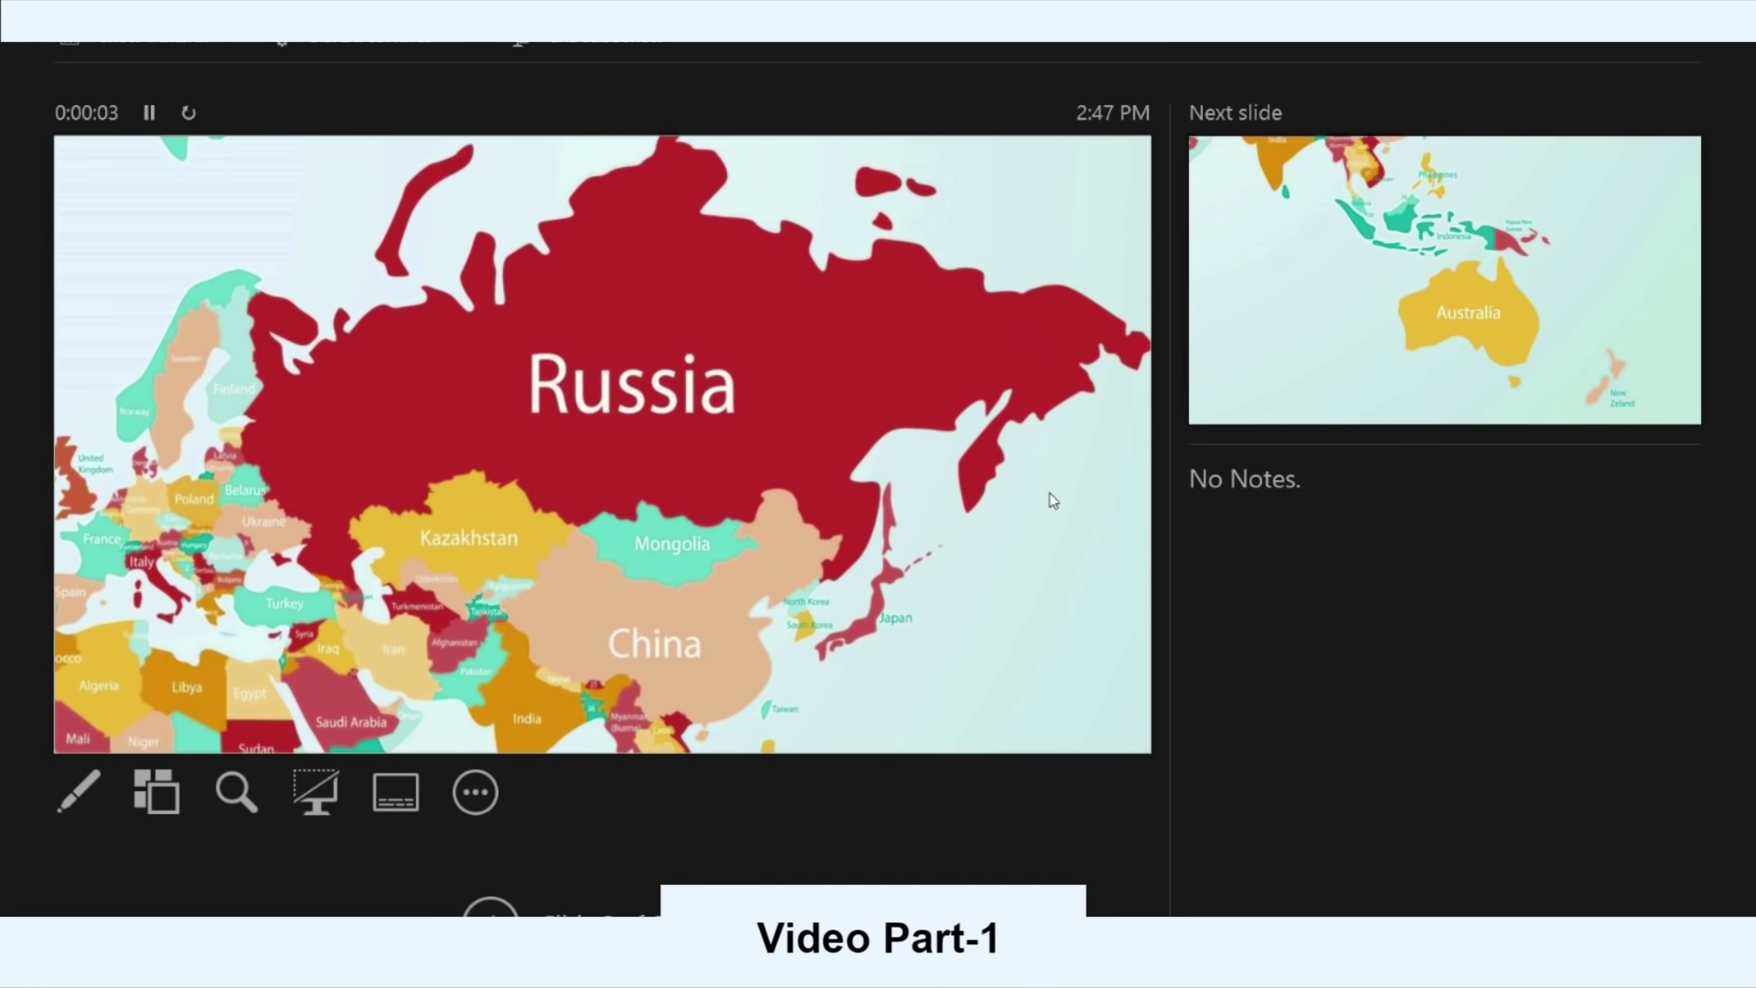
{"action": "left_click", "coordinate": [1052, 500]}
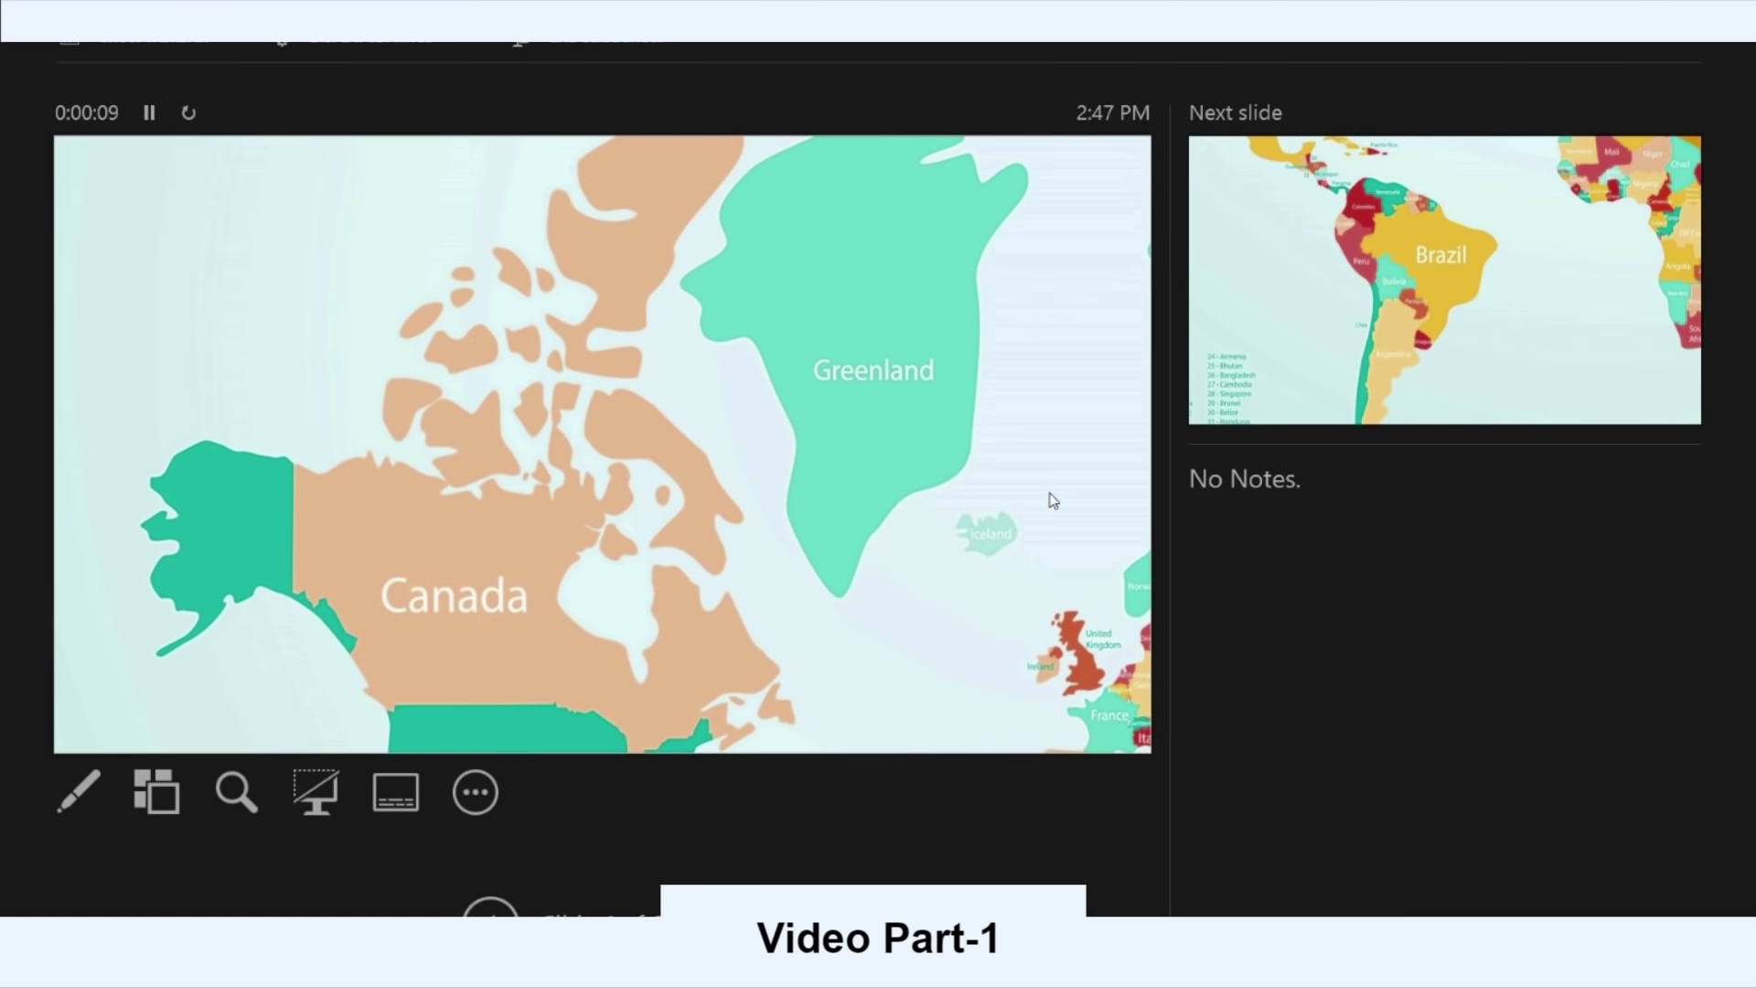
{"action": "left_click", "coordinate": [1053, 500]}
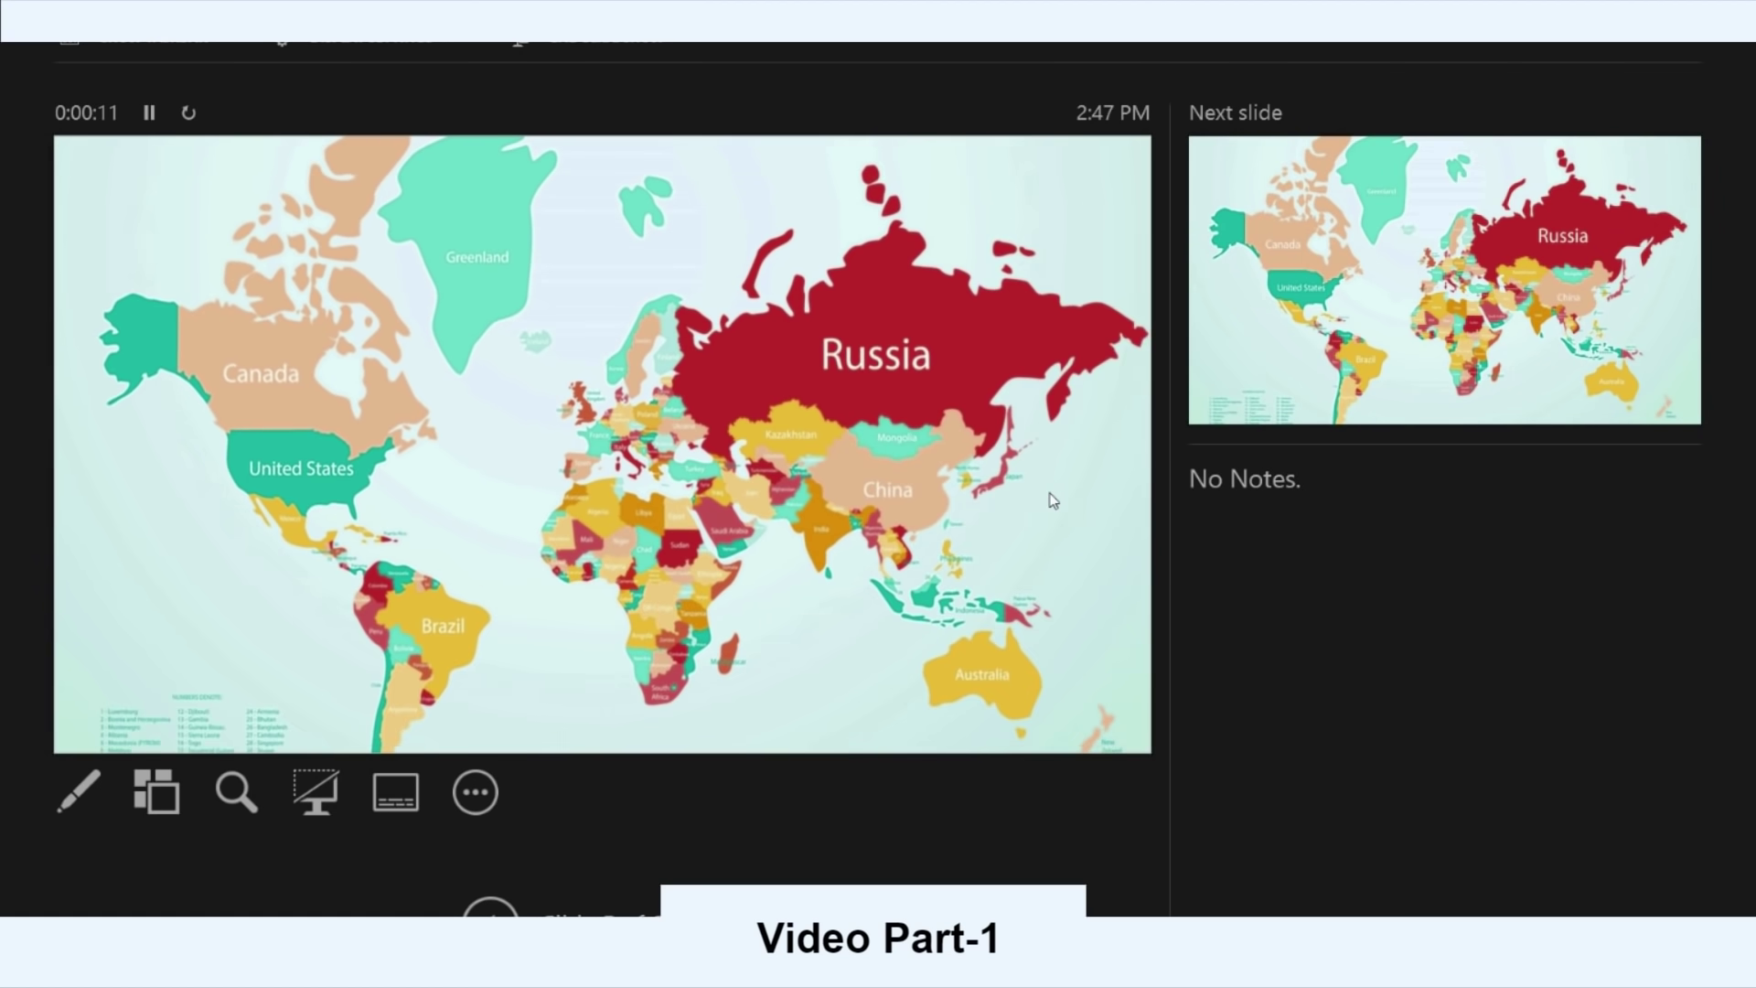
{"action": "left_click", "coordinate": [1050, 494]}
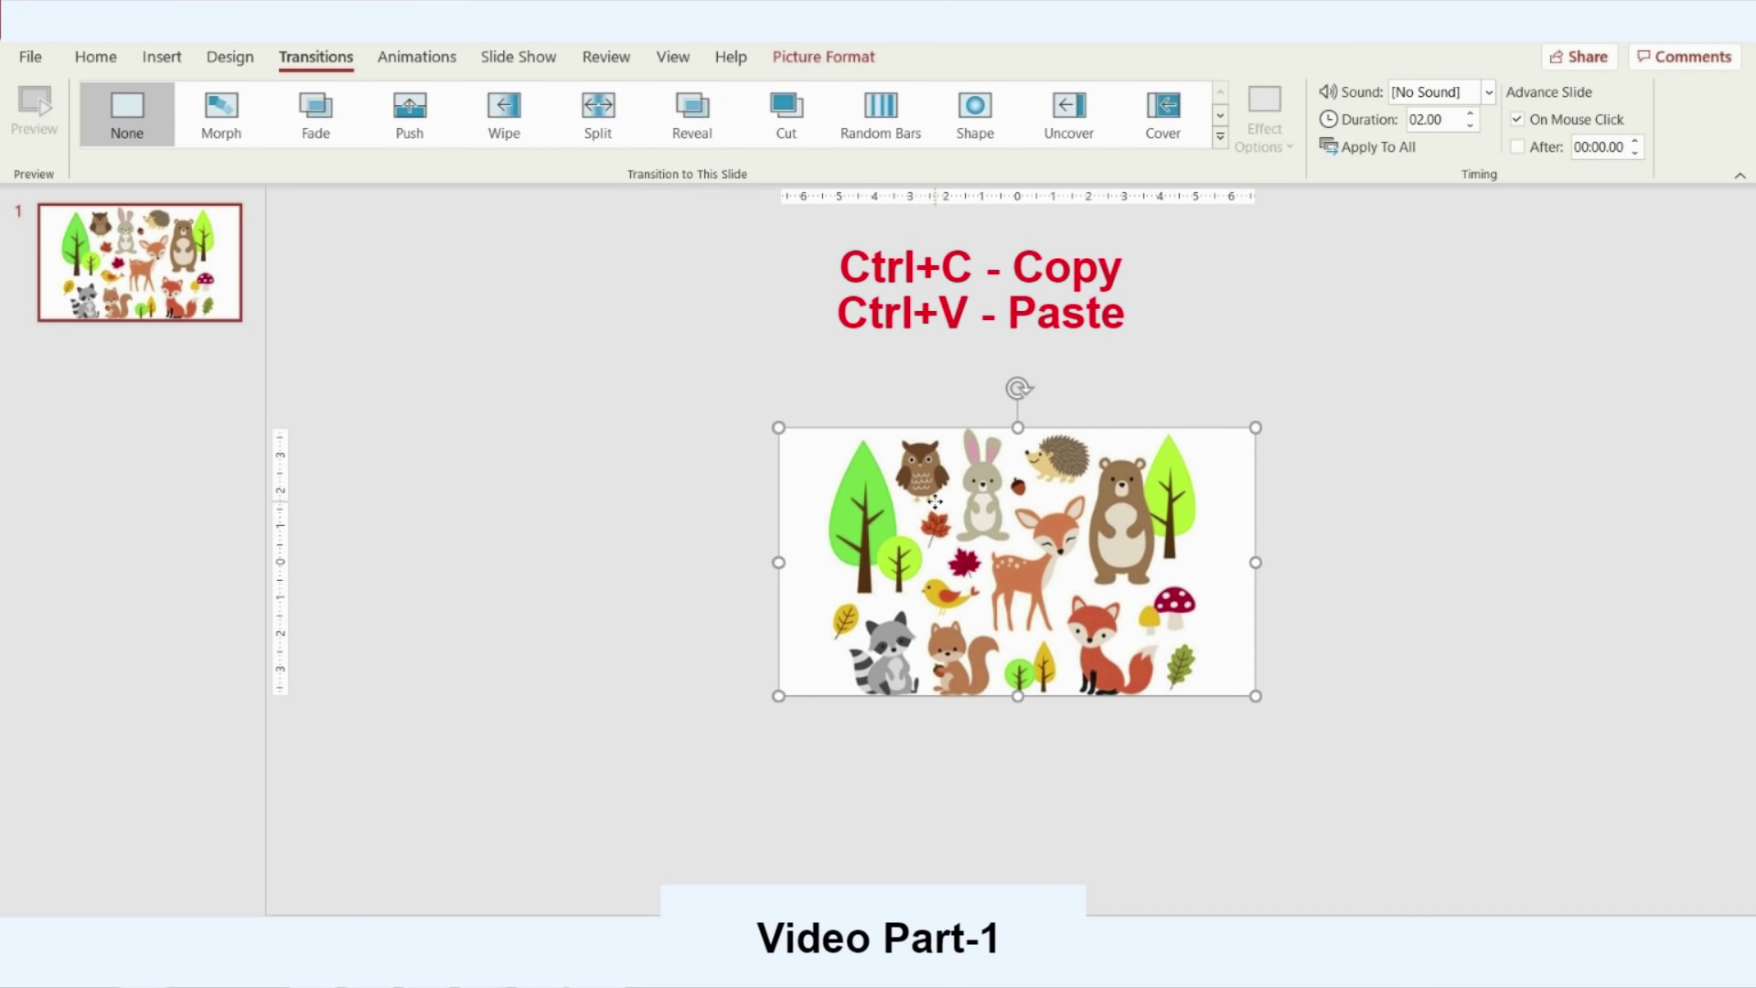
Paste a copy of the woodland picture over the original, recolour it greyscale, and send it to back
{"action": "key", "text": "ctrl+v"}
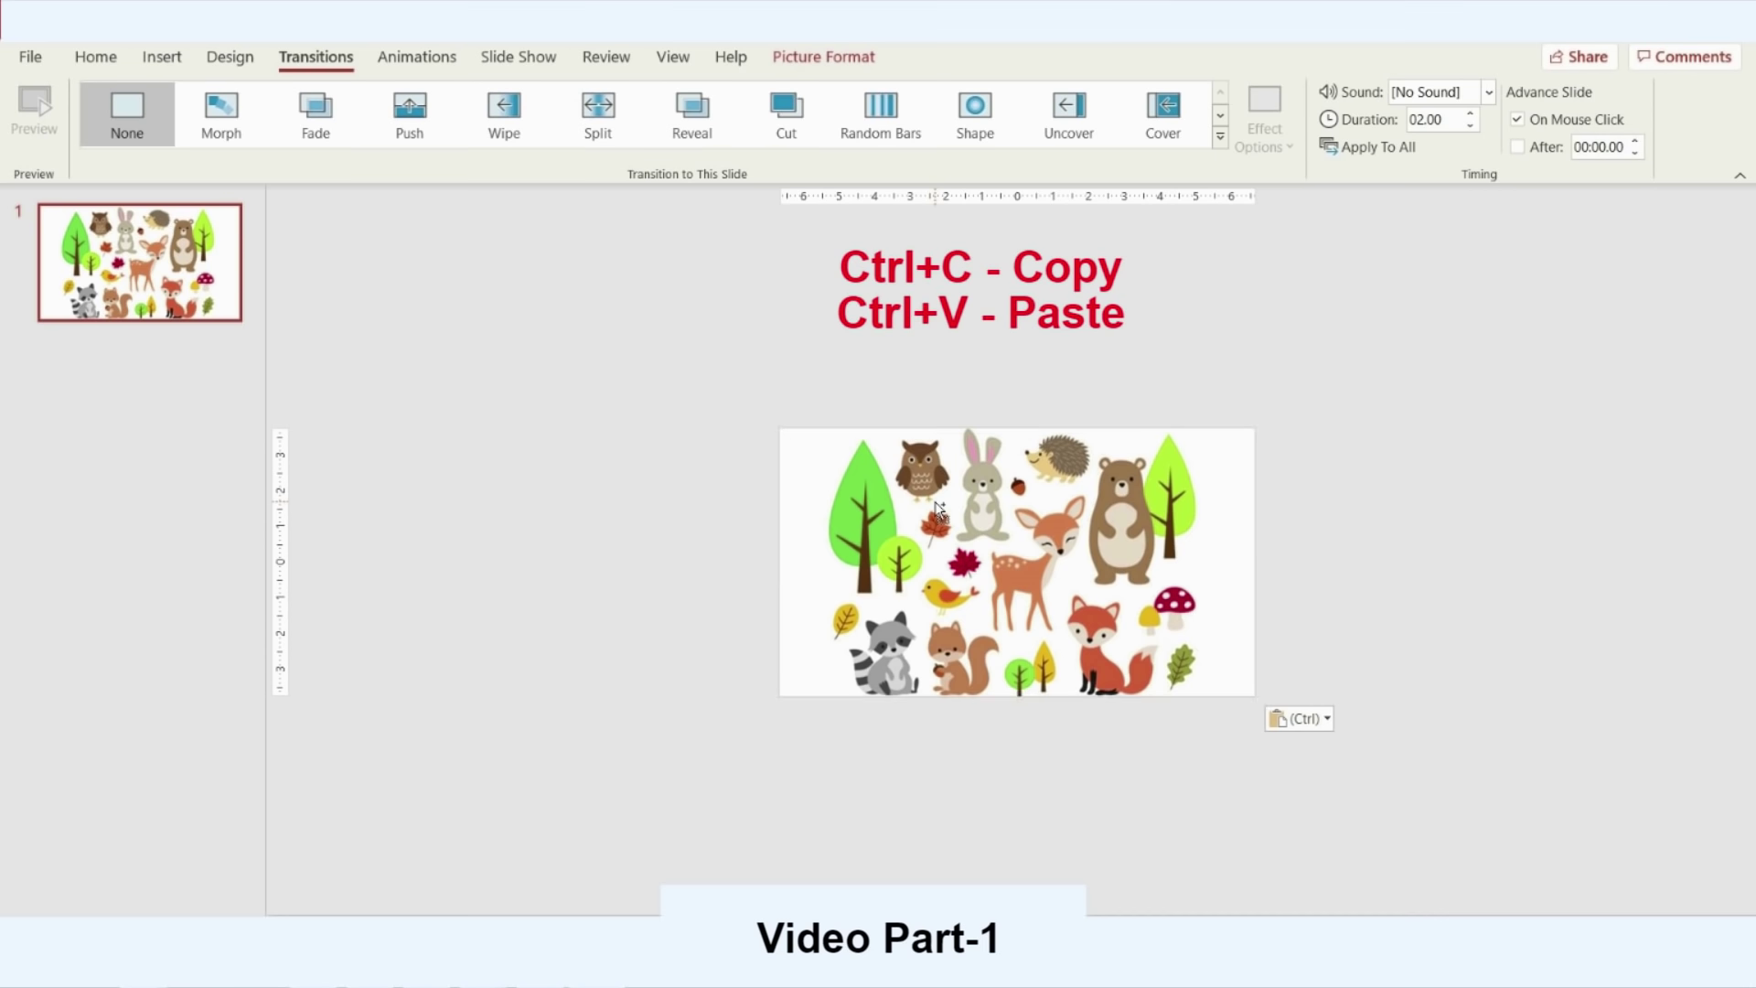
{"action": "left_click_drag", "start_coordinate": [933, 518], "coordinate": [855, 514]}
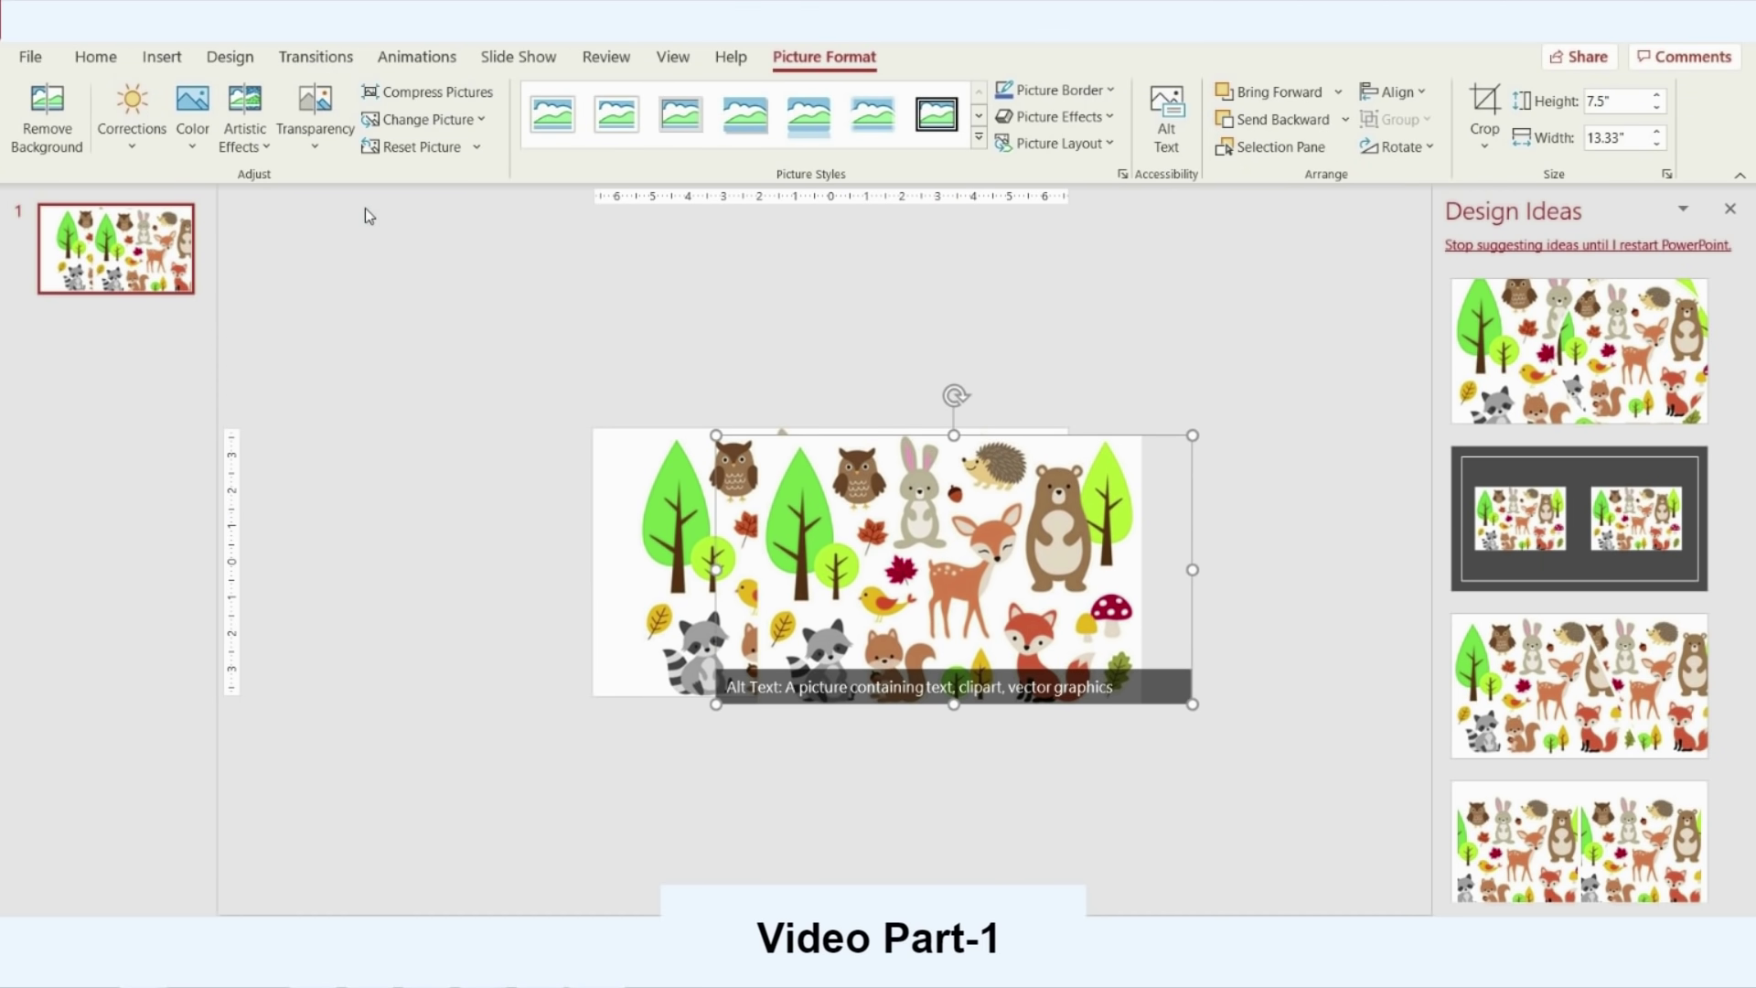
{"action": "left_click", "coordinate": [200, 125]}
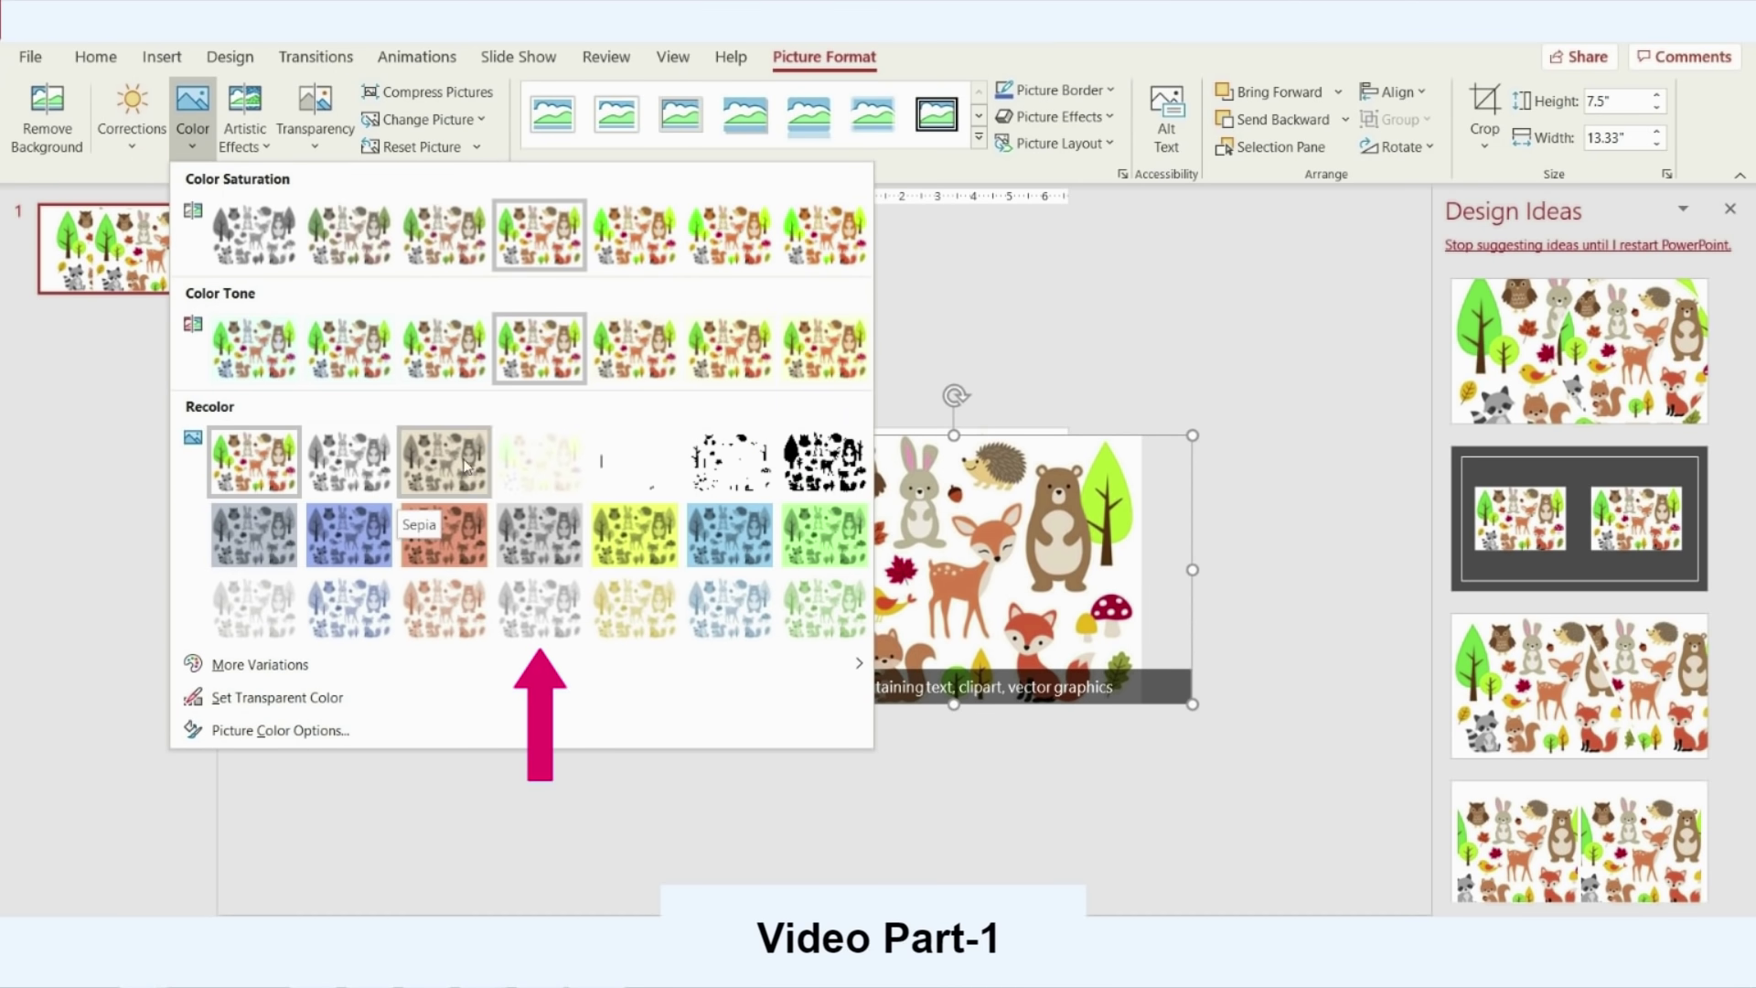
{"action": "left_click", "coordinate": [559, 620]}
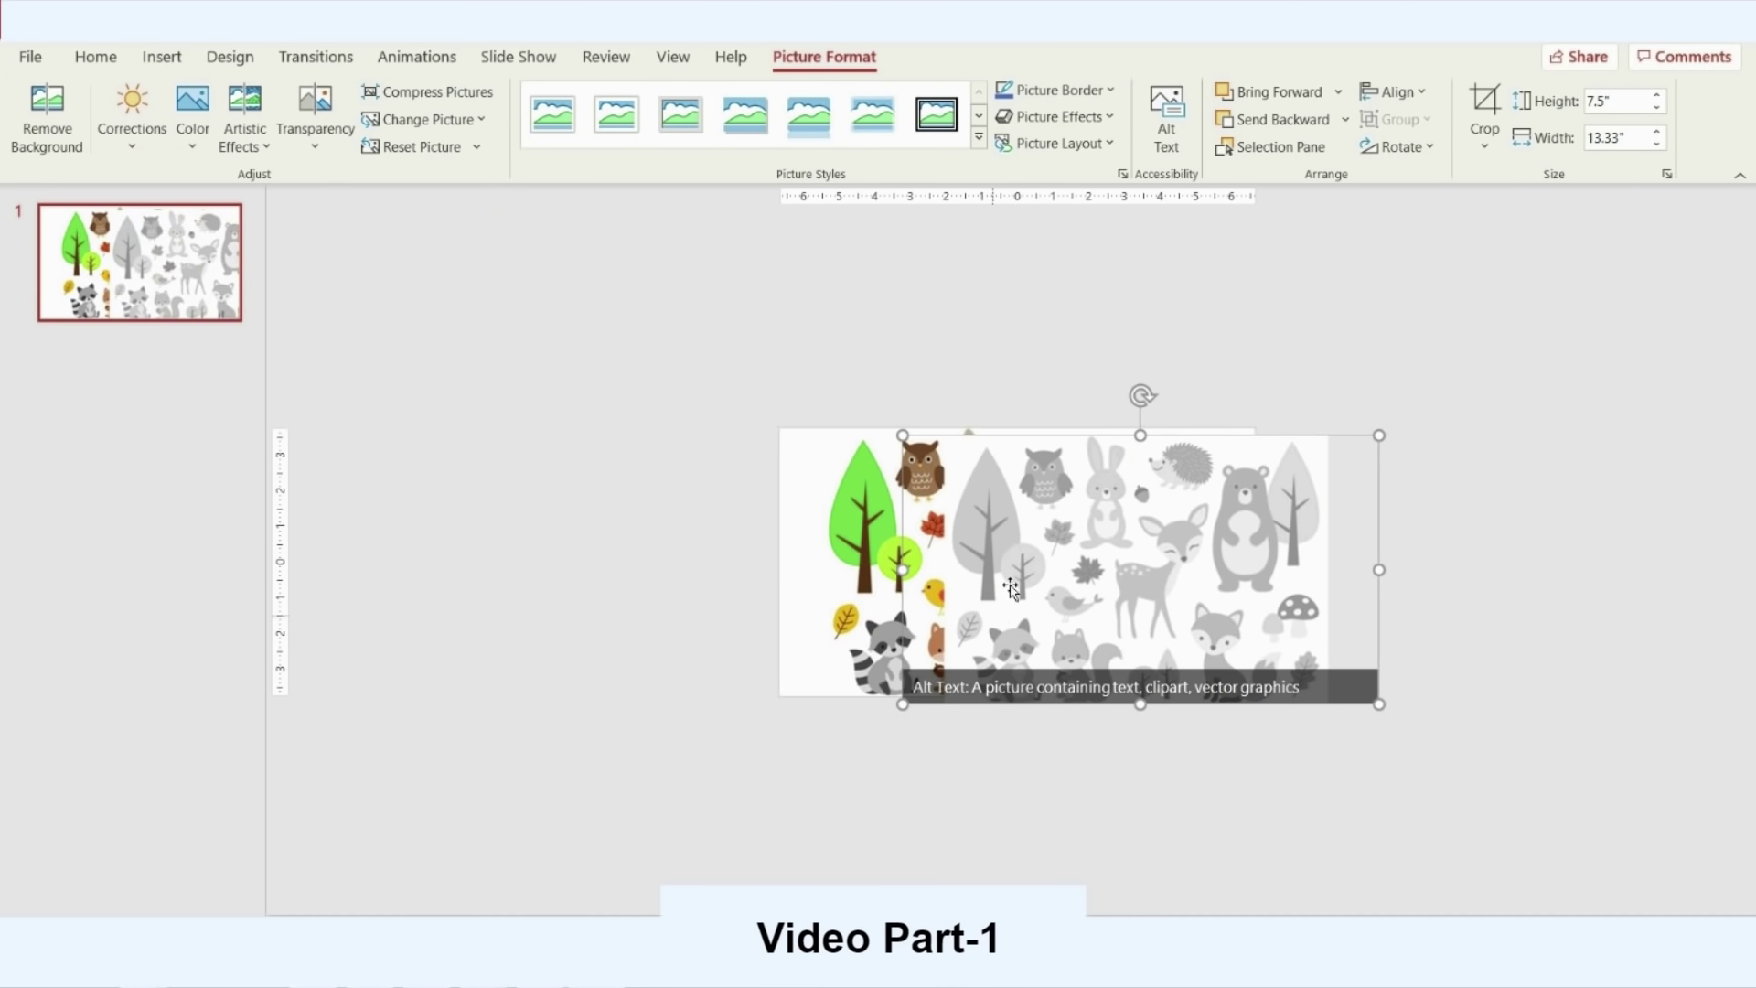
{"action": "right_click", "coordinate": [1014, 528]}
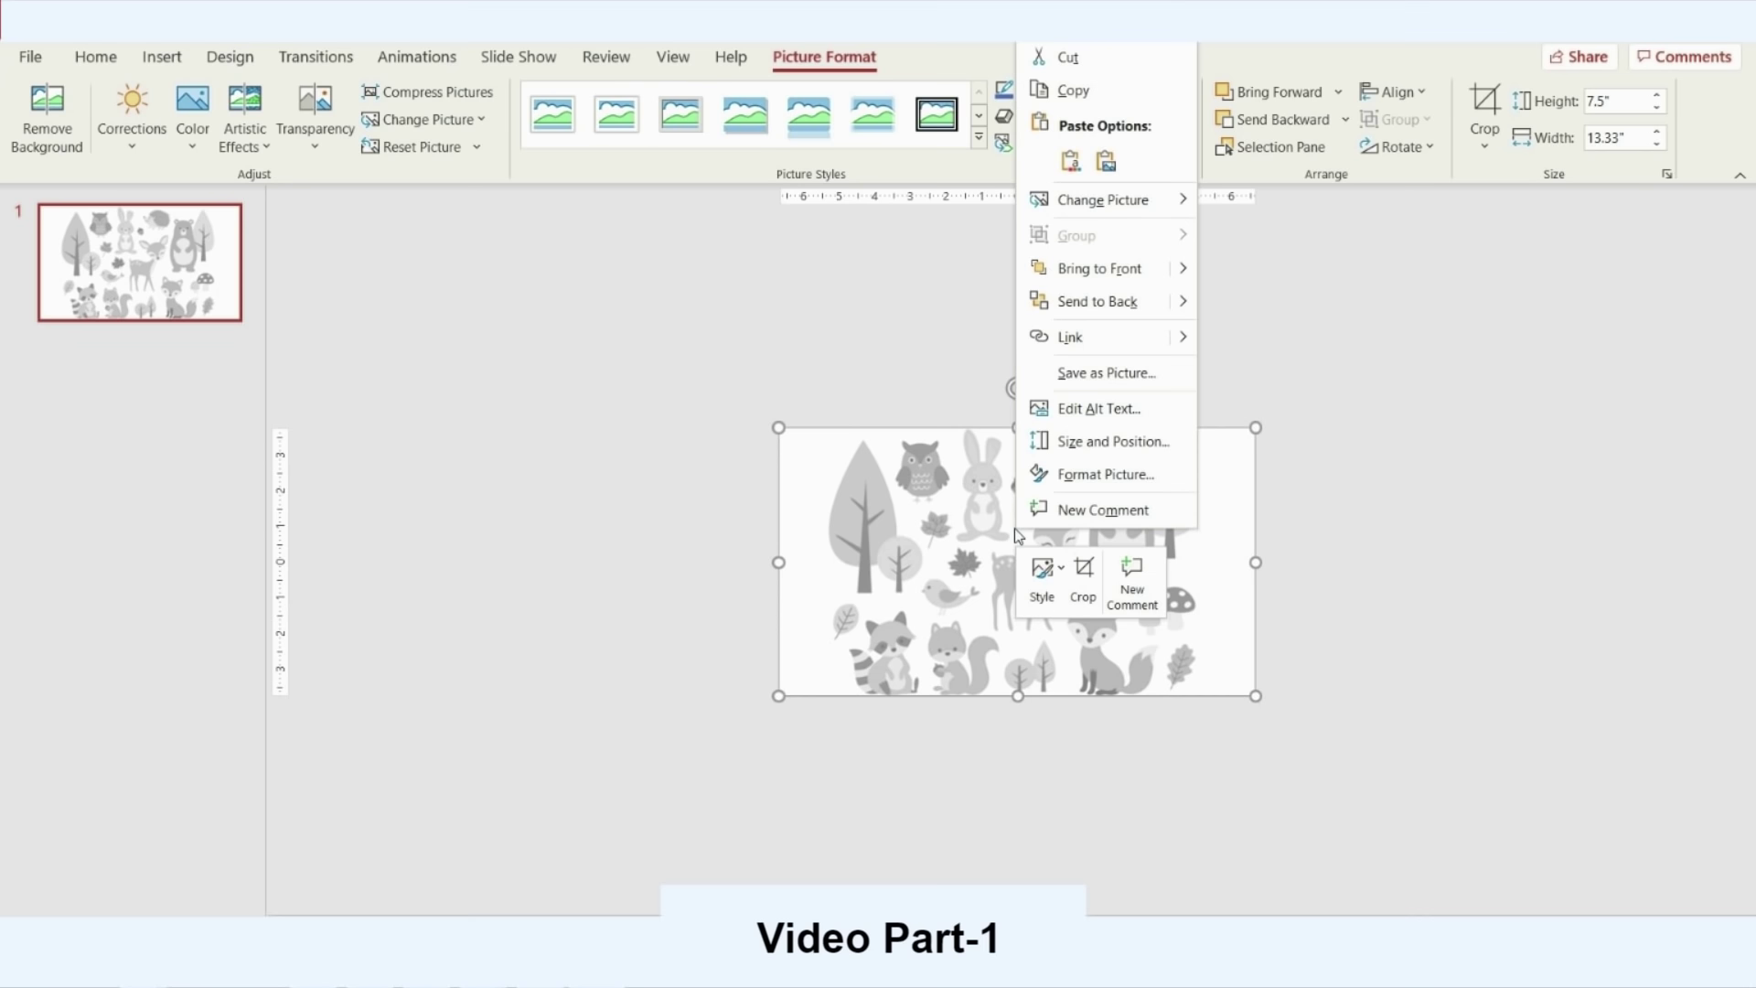
{"action": "left_click", "coordinate": [1128, 305]}
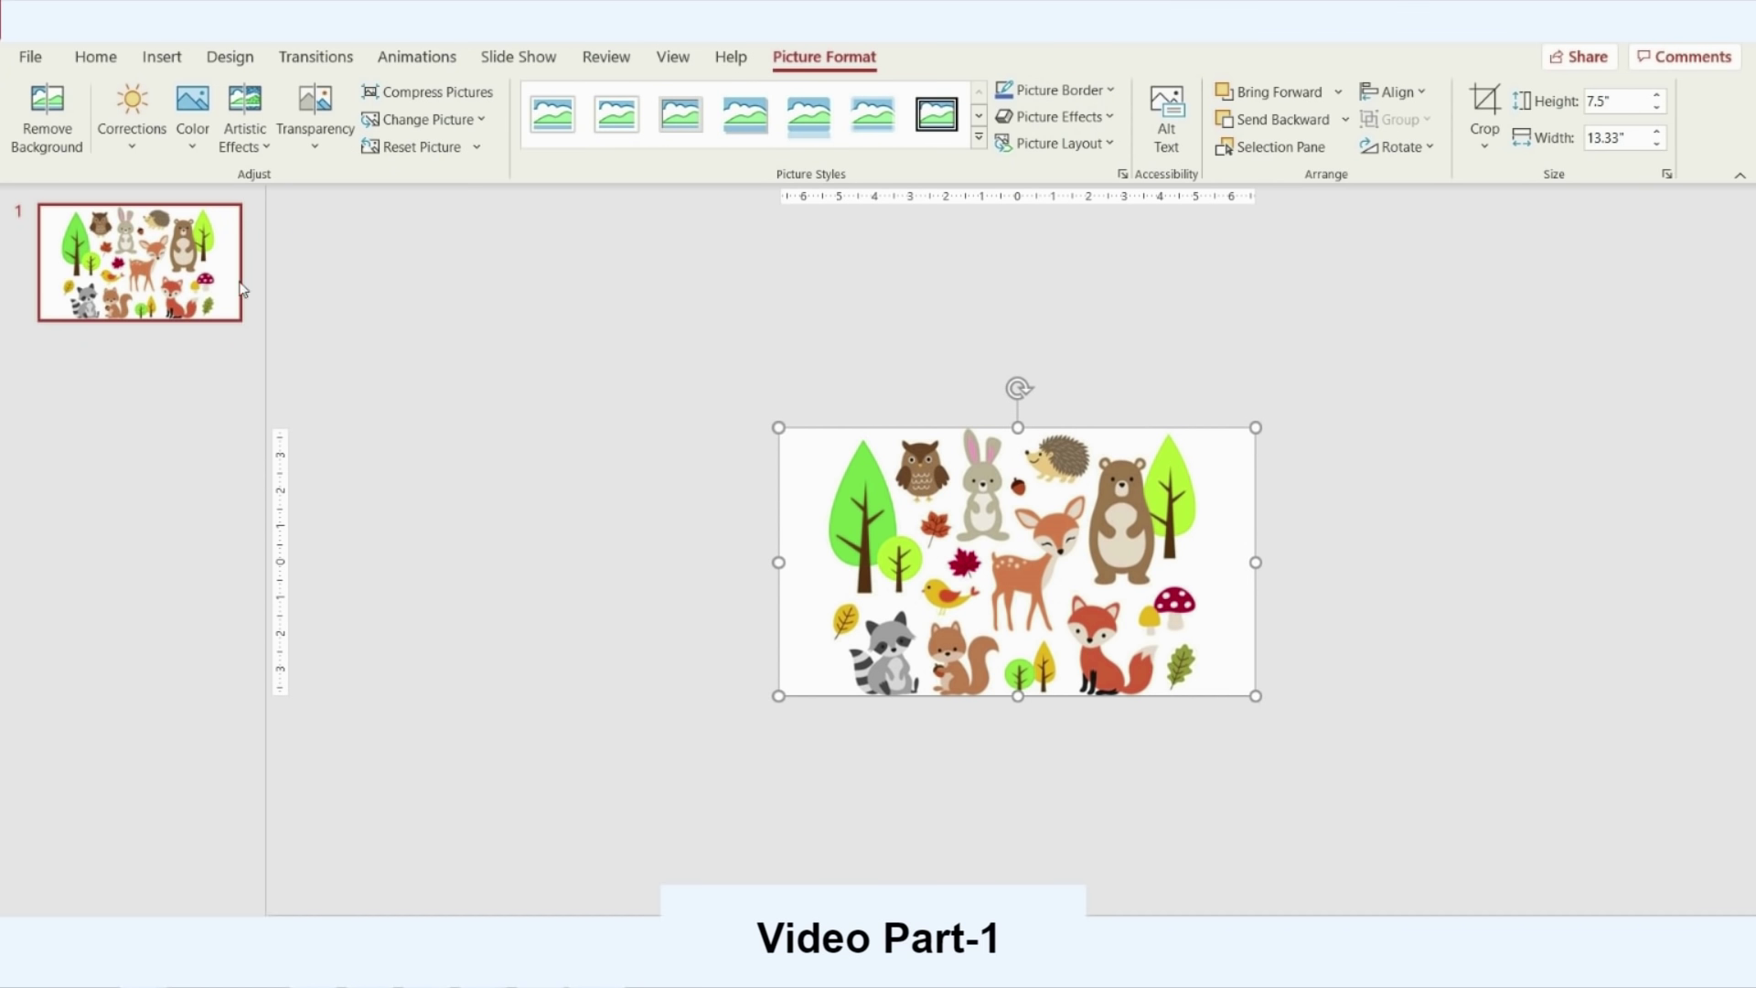
{"action": "right_click", "coordinate": [139, 265]}
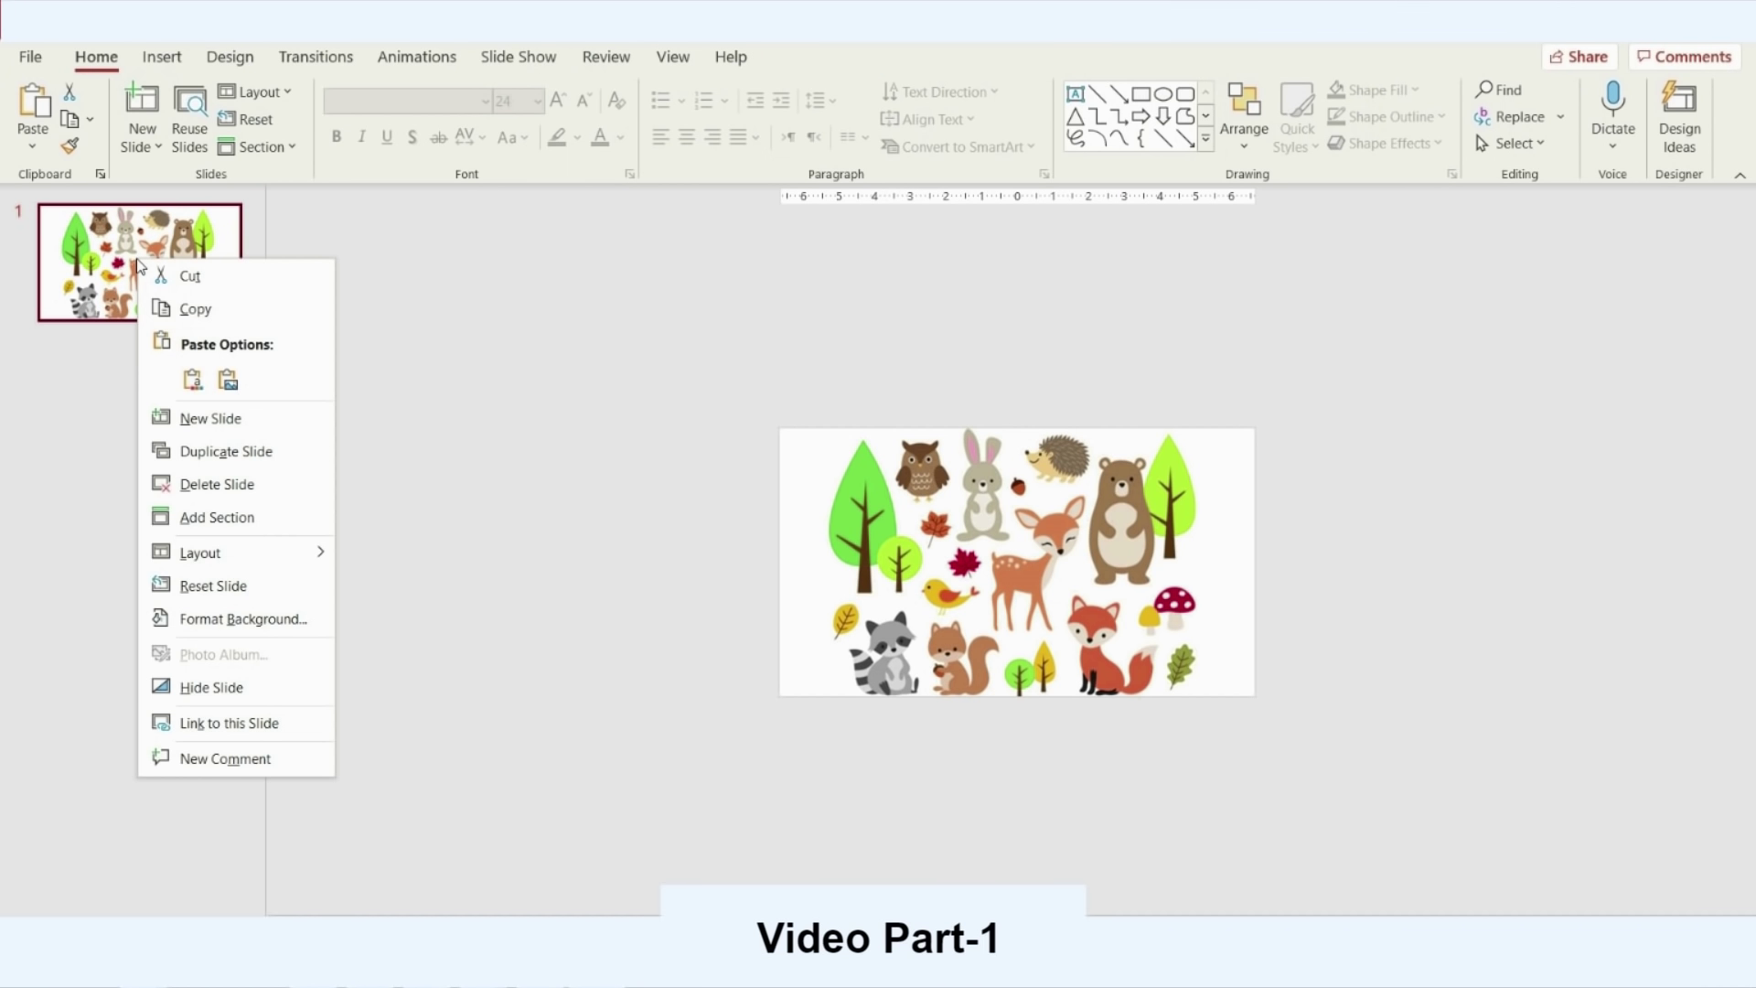
Duplicate the woodland slide and enlarge slide 2's picture toward the top-left and right
{"action": "left_click", "coordinate": [245, 451]}
{"action": "left_click", "coordinate": [1035, 502]}
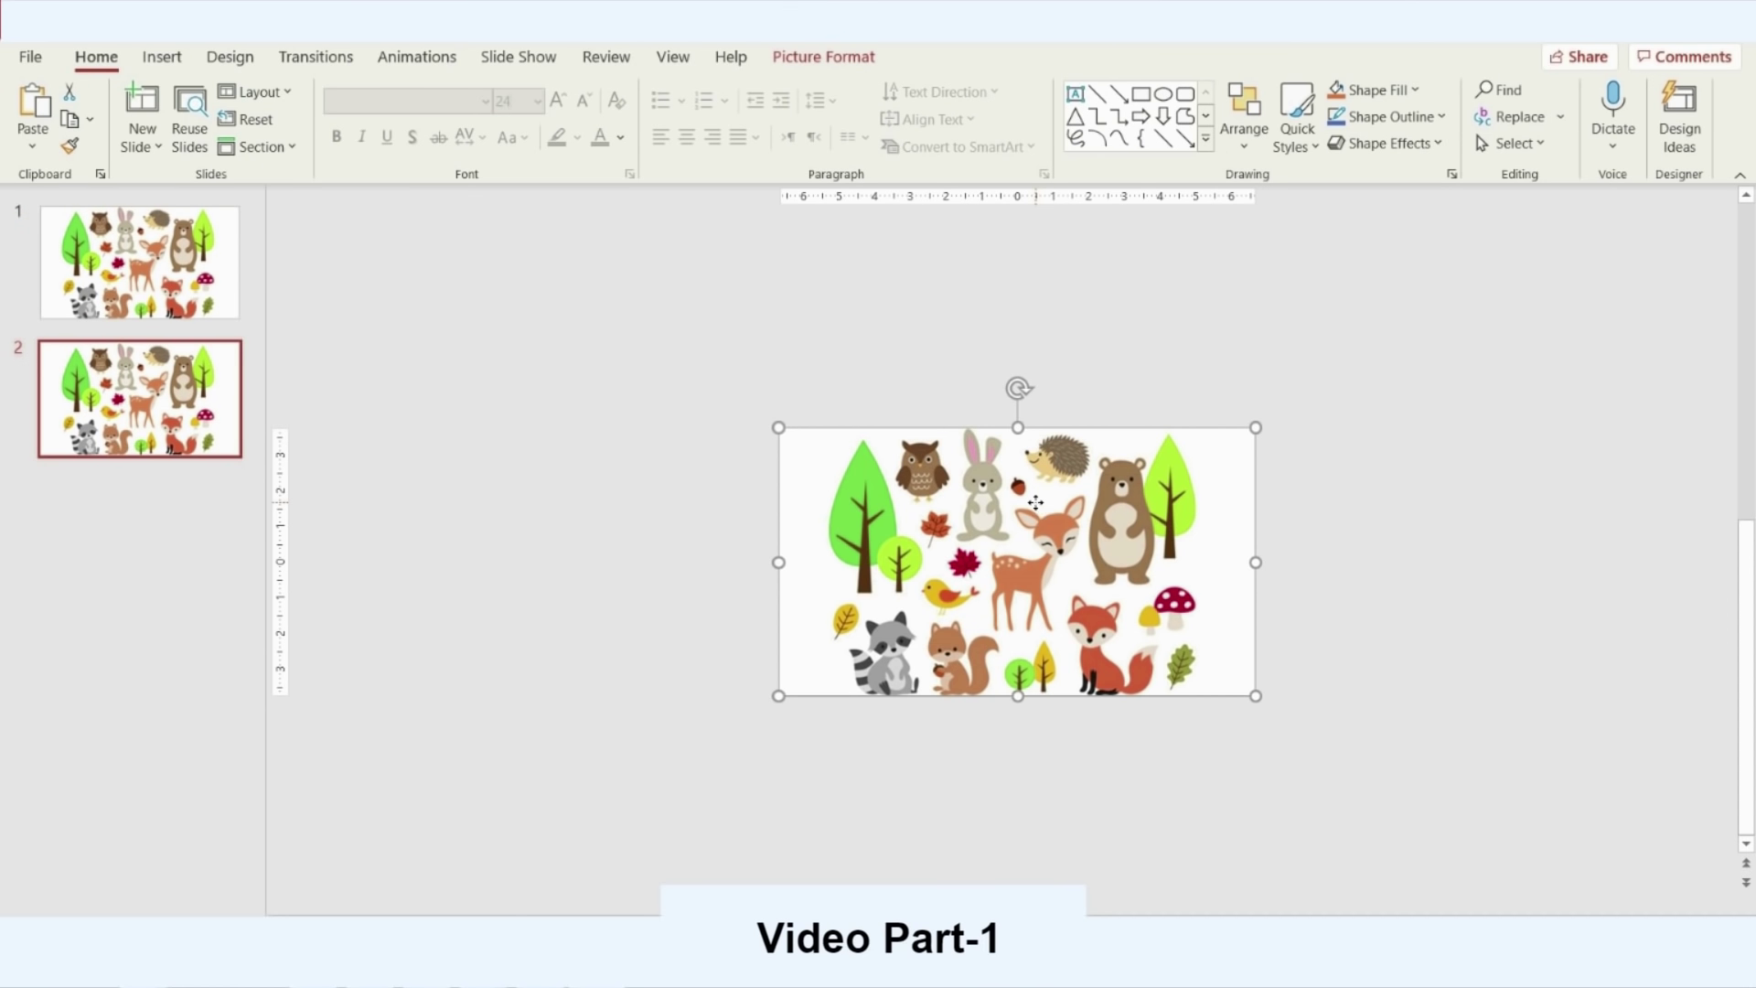
{"action": "left_click", "coordinate": [1352, 366]}
{"action": "left_click_drag", "start_coordinate": [1414, 314], "coordinate": [697, 810]}
{"action": "left_click_drag", "start_coordinate": [778, 427], "coordinate": [607, 330]}
{"action": "left_click_drag", "start_coordinate": [834, 412], "coordinate": [881, 405]}
{"action": "left_click_drag", "start_coordinate": [1150, 445], "coordinate": [1163, 452]}
{"action": "left_click_drag", "start_coordinate": [1313, 331], "coordinate": [1412, 329]}
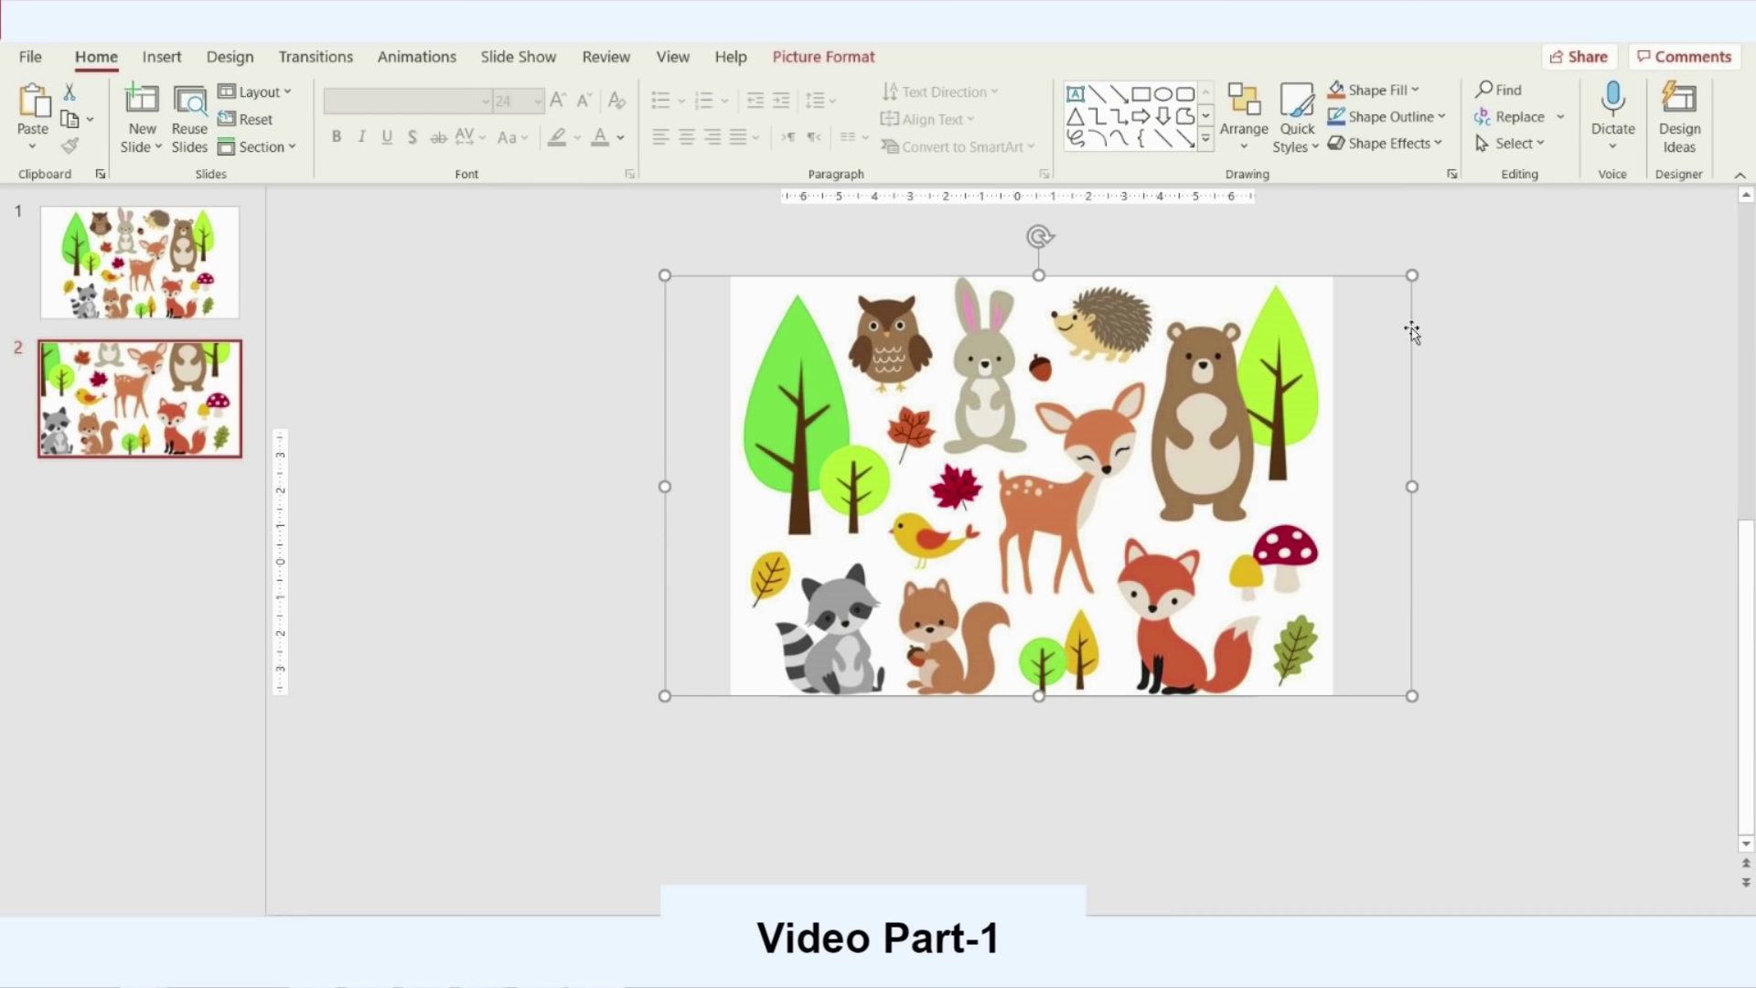
Duplicate slide 2 as slide 3 and move its picture down and right
{"action": "left_click", "coordinate": [153, 407]}
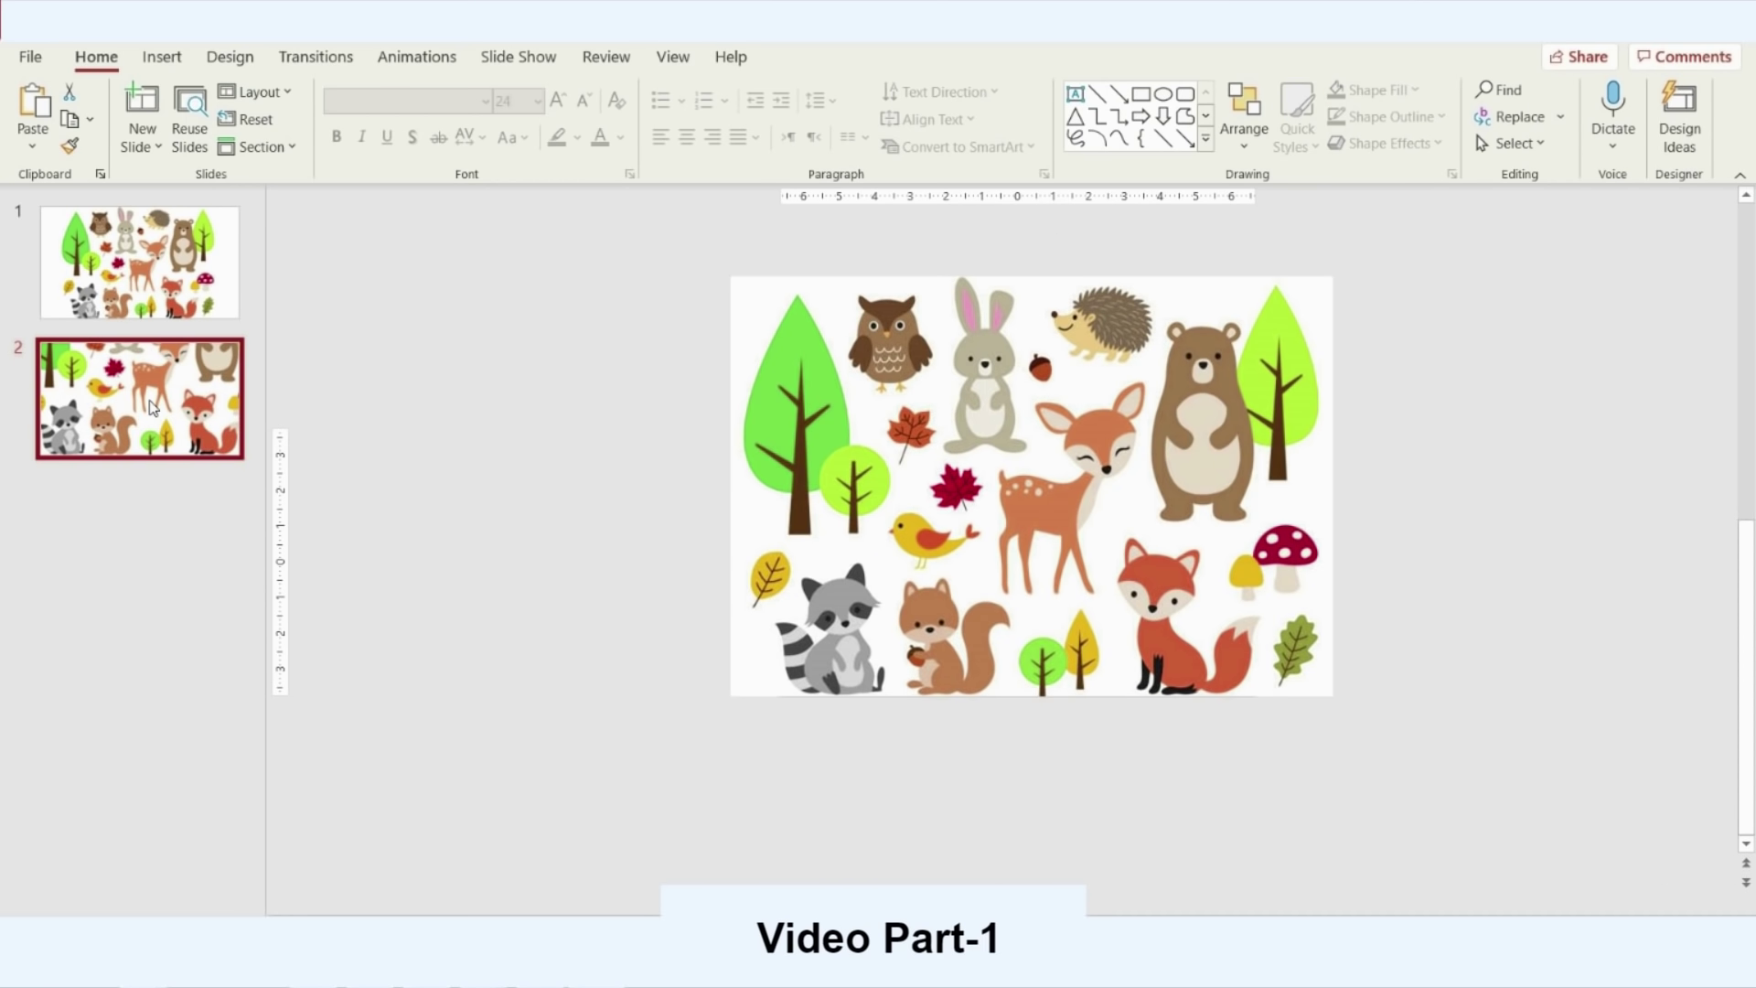
{"action": "right_click", "coordinate": [152, 407]}
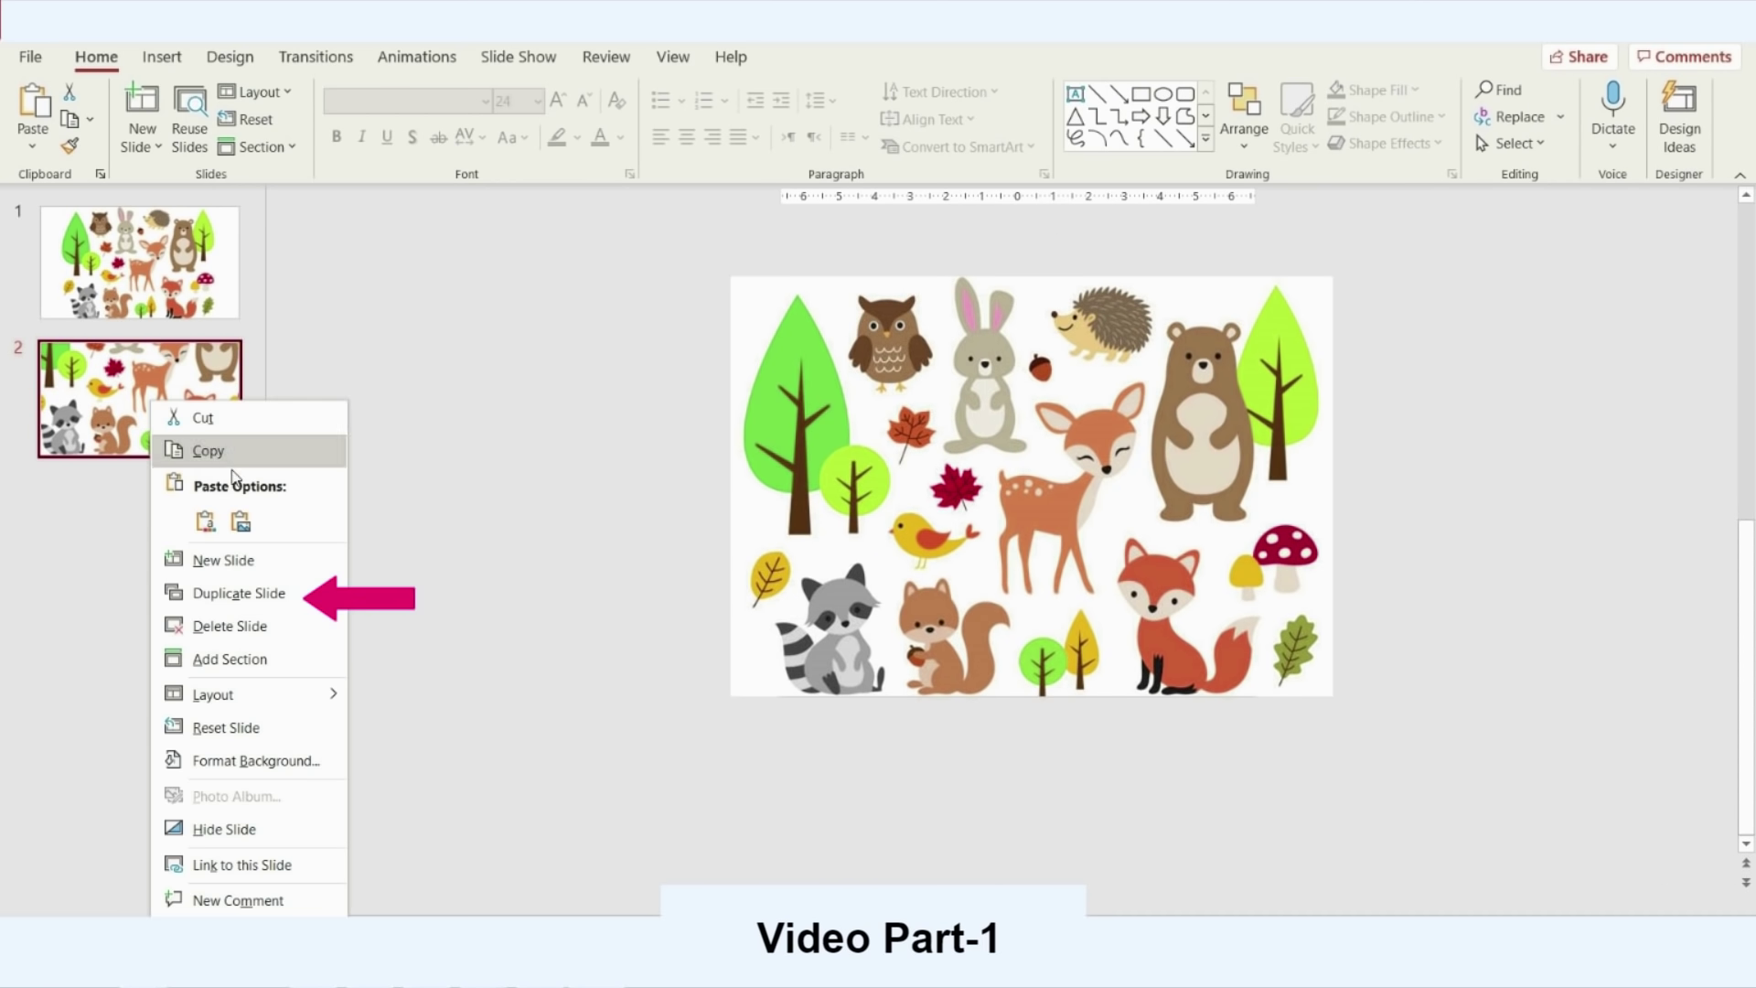
{"action": "left_click", "coordinate": [237, 594]}
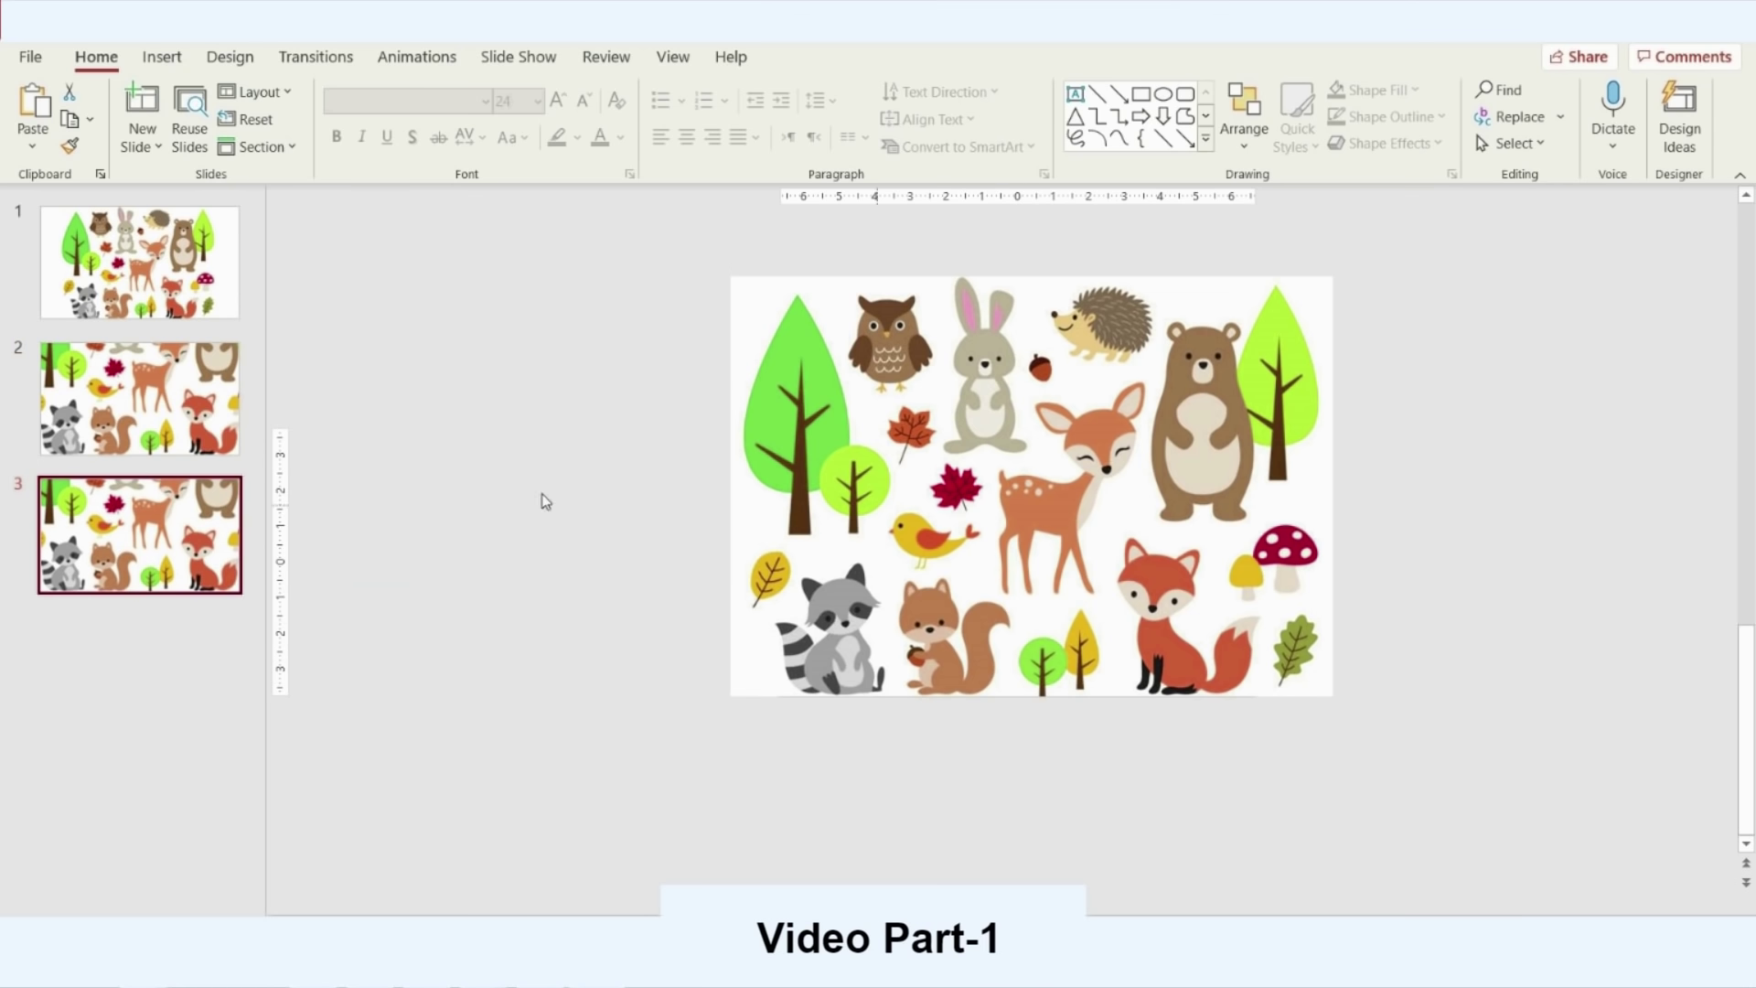
{"action": "scroll", "coordinate": [962, 491], "scroll_direction": "down", "scroll_amount": 2}
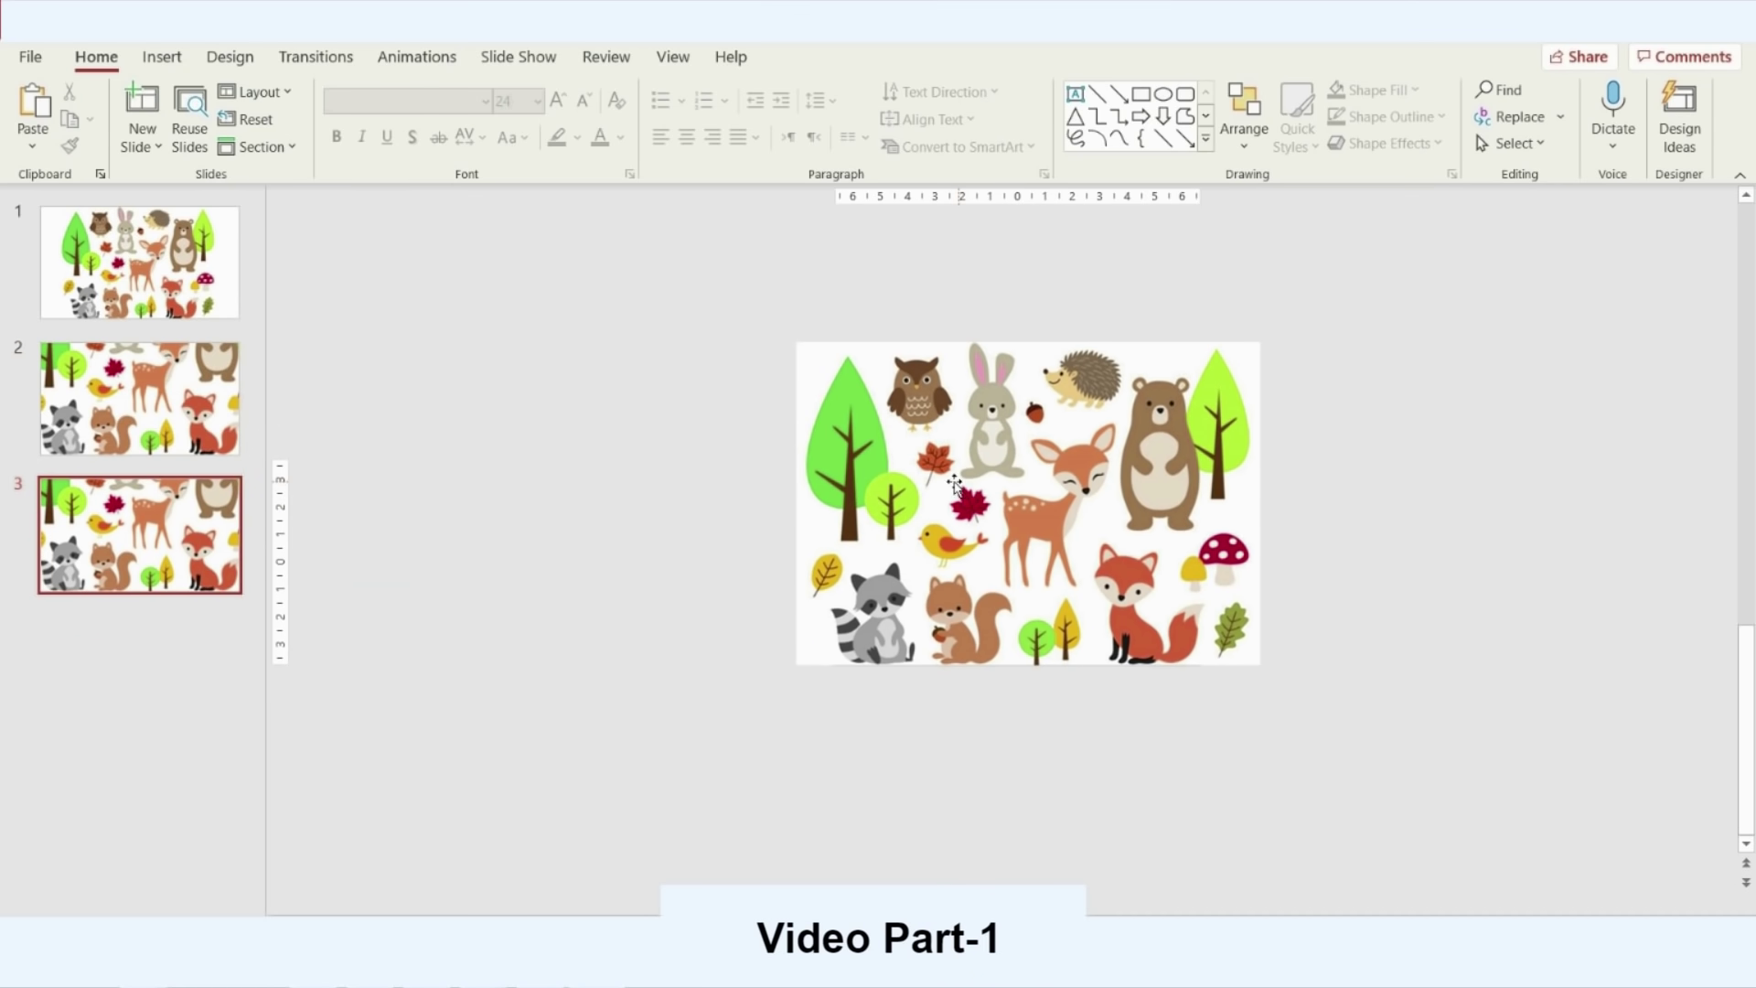
{"action": "left_click_drag", "start_coordinate": [1336, 271], "coordinate": [548, 840]}
{"action": "left_click_drag", "start_coordinate": [874, 508], "coordinate": [931, 541]}
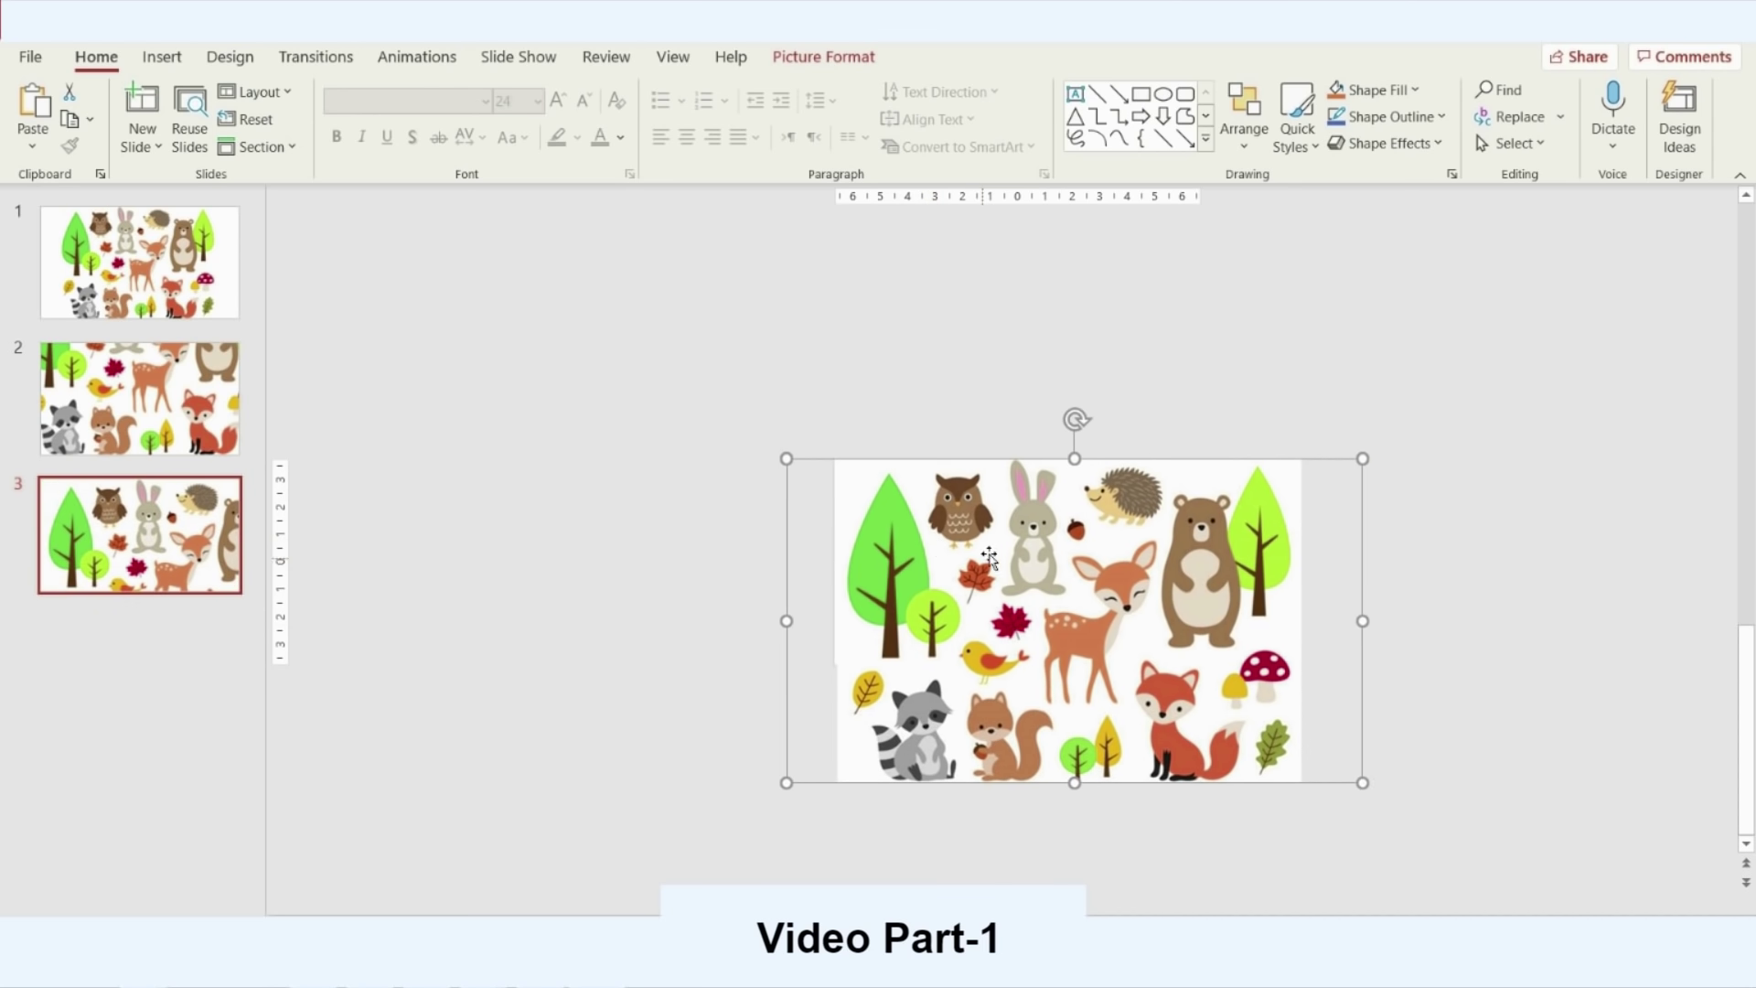
Duplicate slide 3 as slide 4, shifting its picture up-left and enlarging it from the corner
{"action": "right_click", "coordinate": [161, 547]}
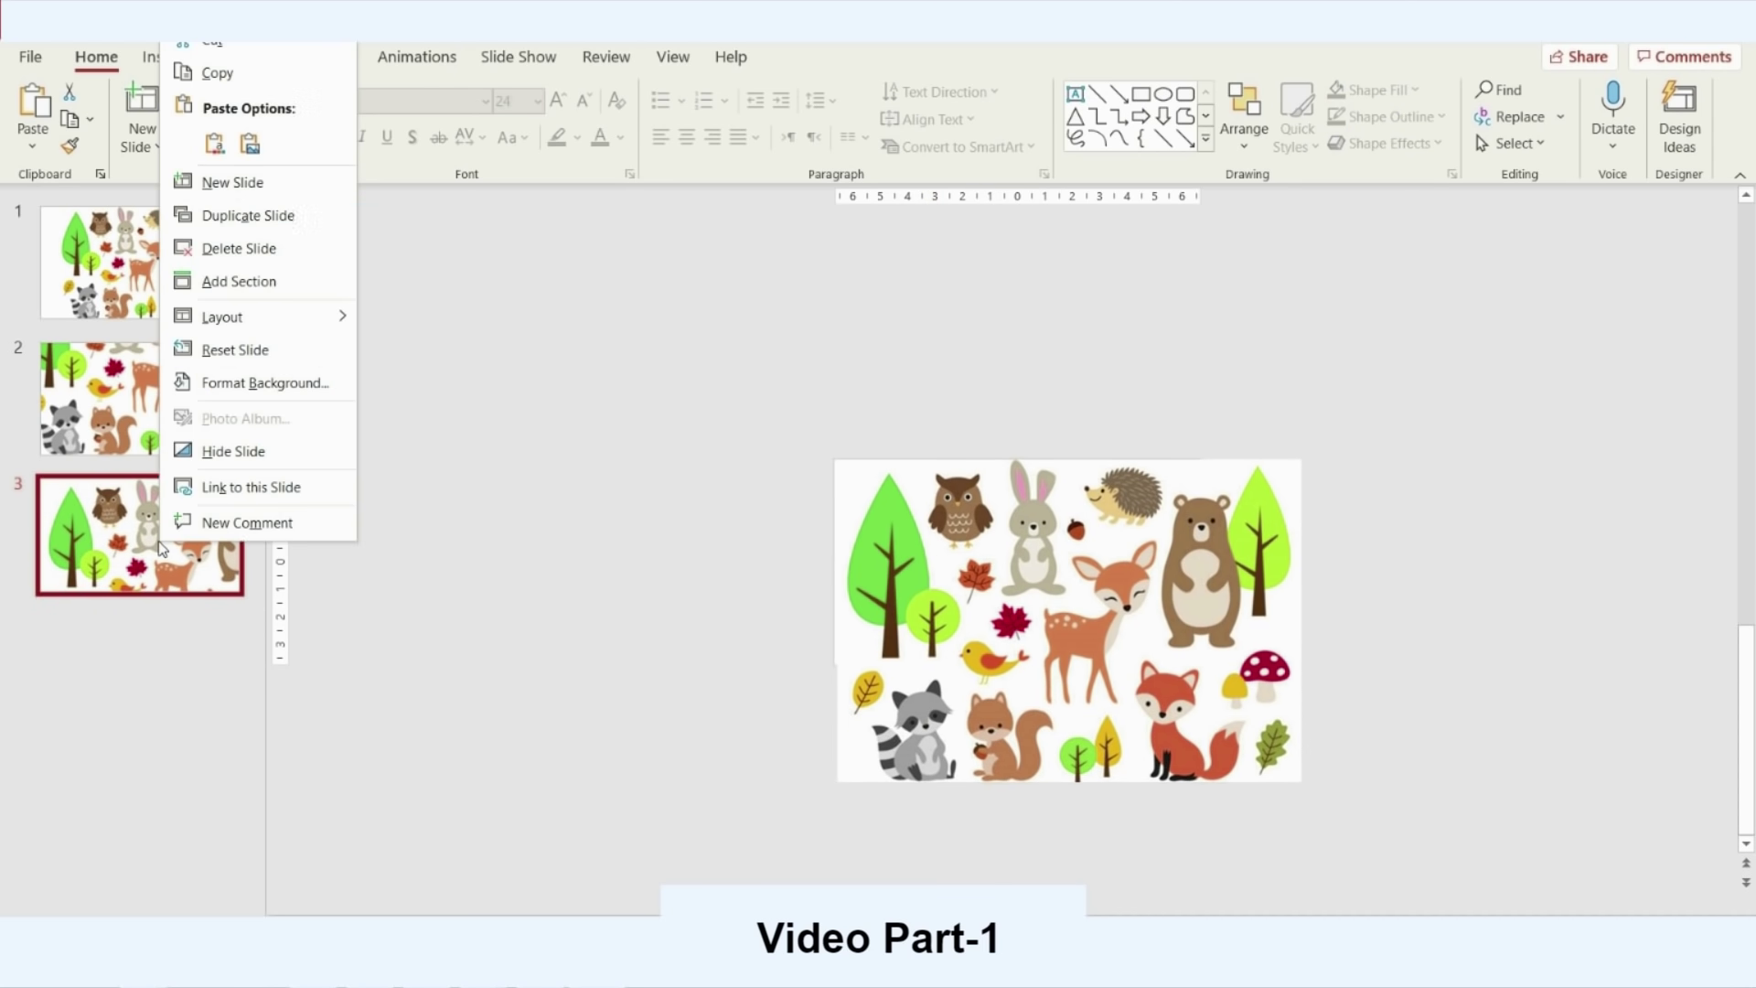
{"action": "left_click", "coordinate": [265, 222]}
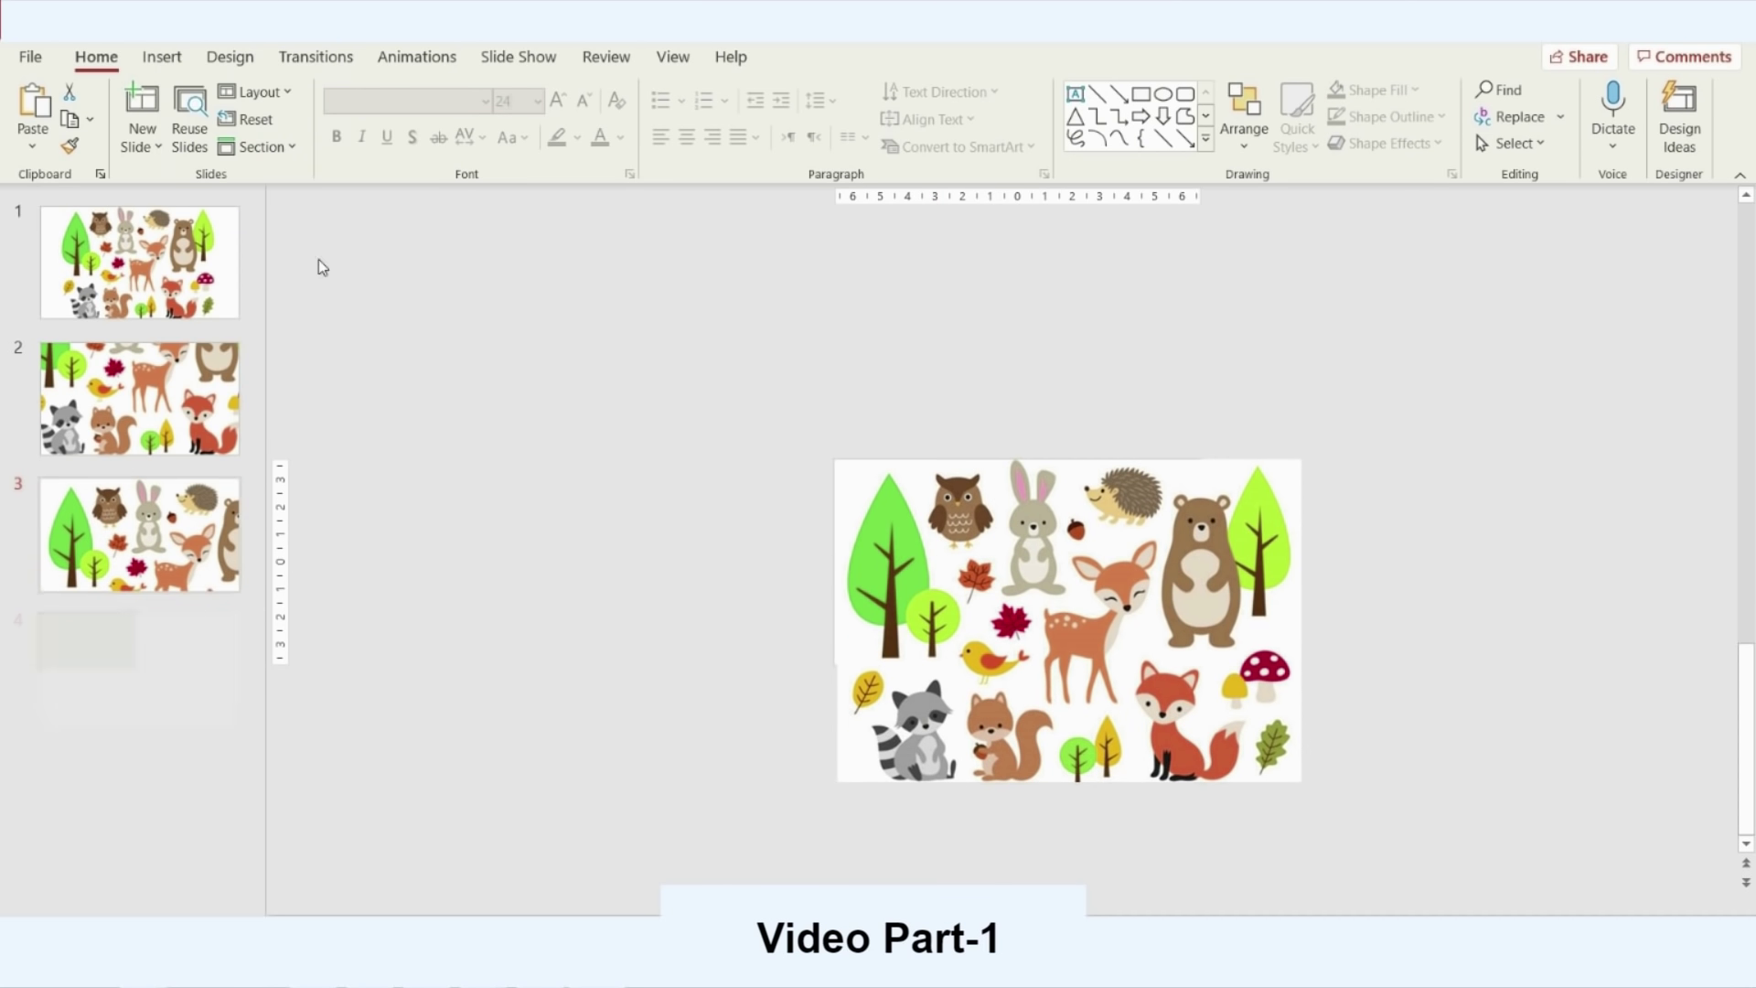
{"action": "left_click", "coordinate": [1074, 620]}
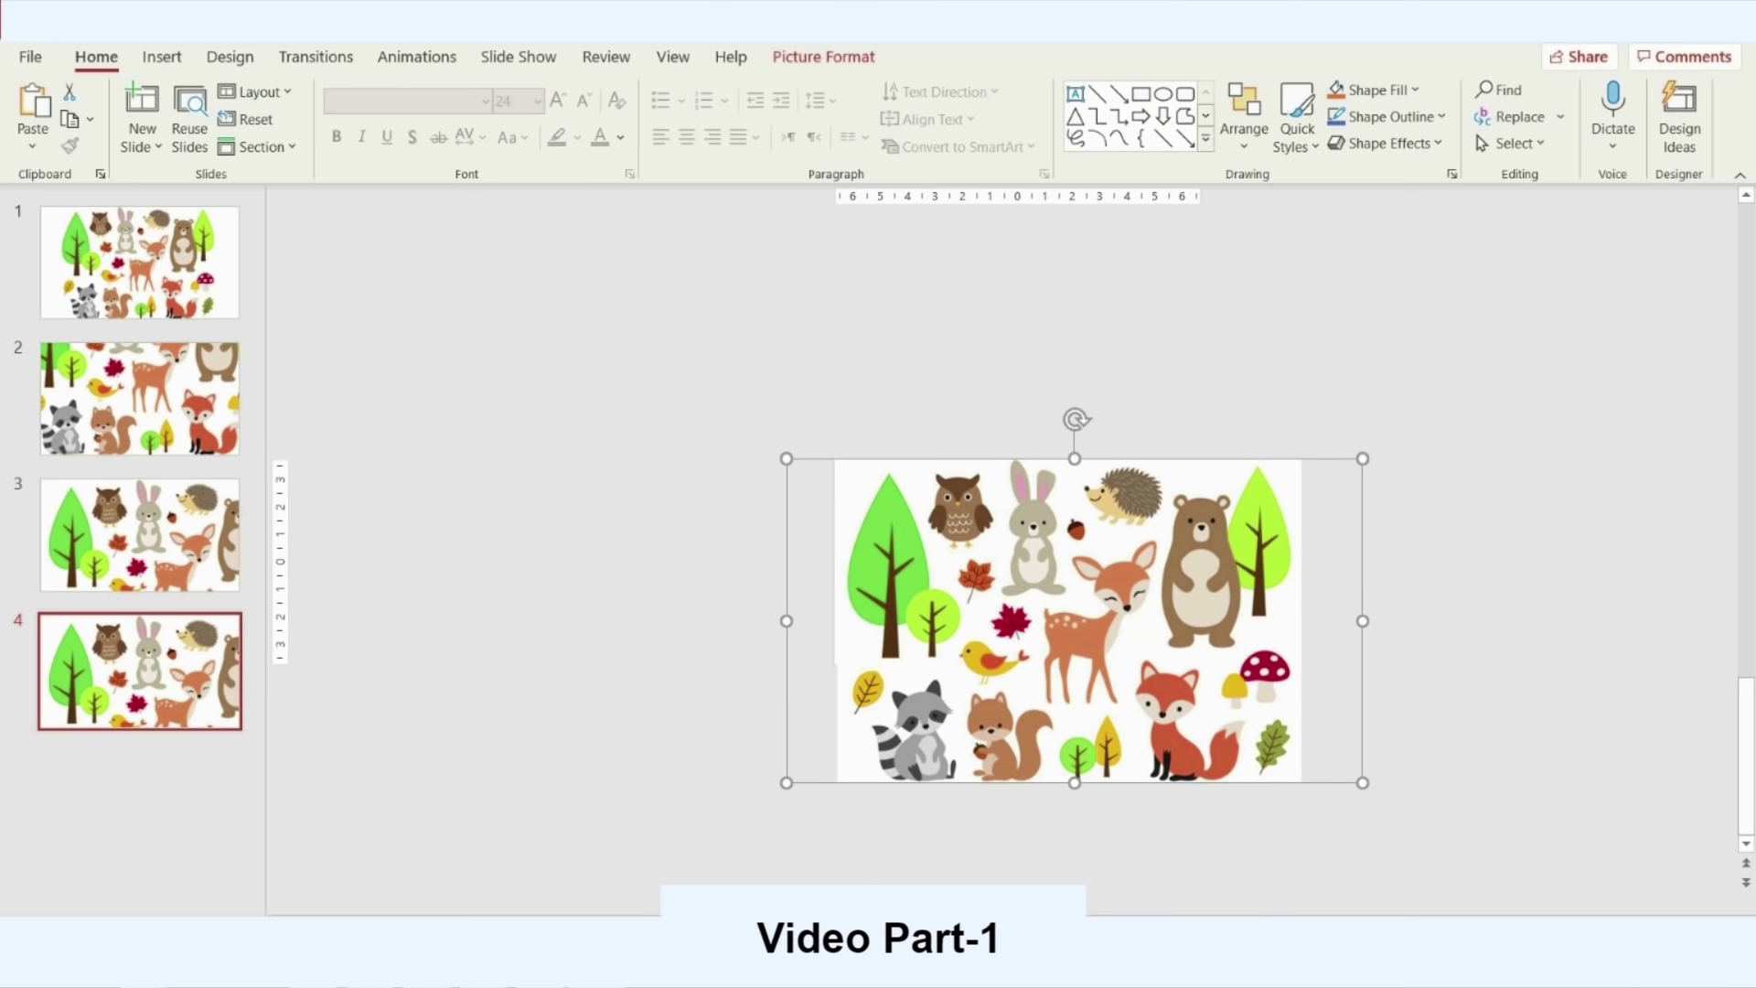
{"action": "left_click_drag", "start_coordinate": [1165, 695], "coordinate": [1050, 581]}
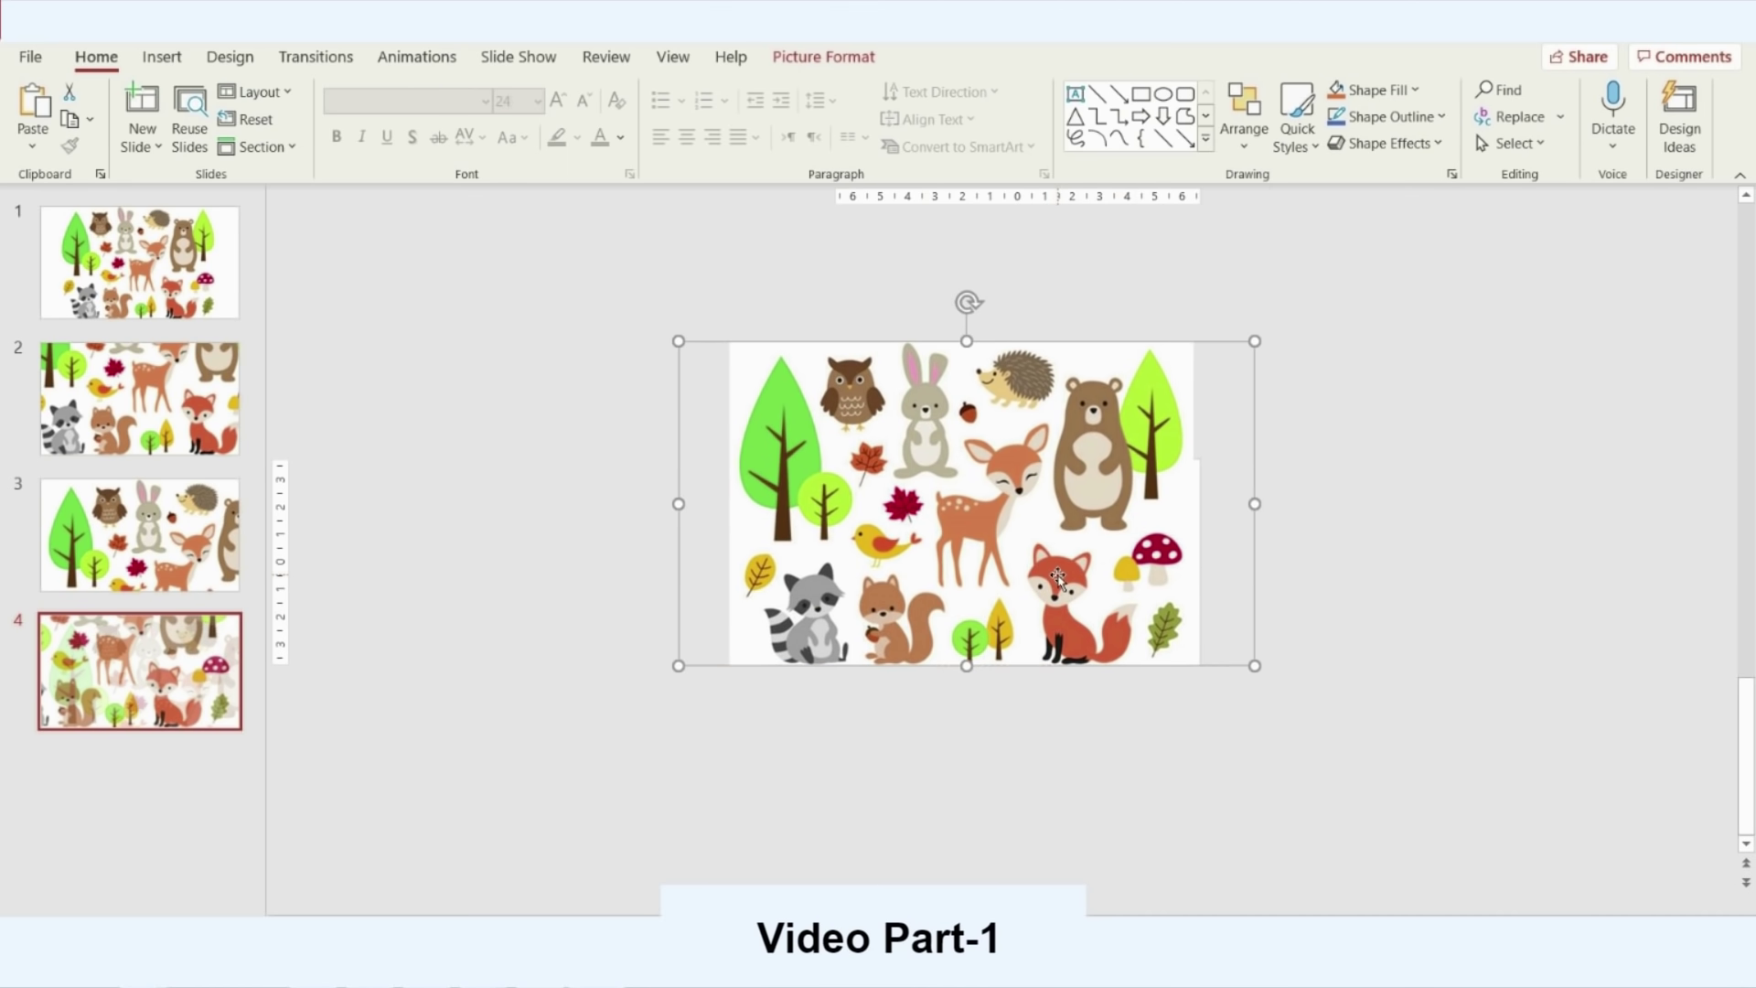
{"action": "left_click_drag", "start_coordinate": [675, 340], "coordinate": [561, 270]}
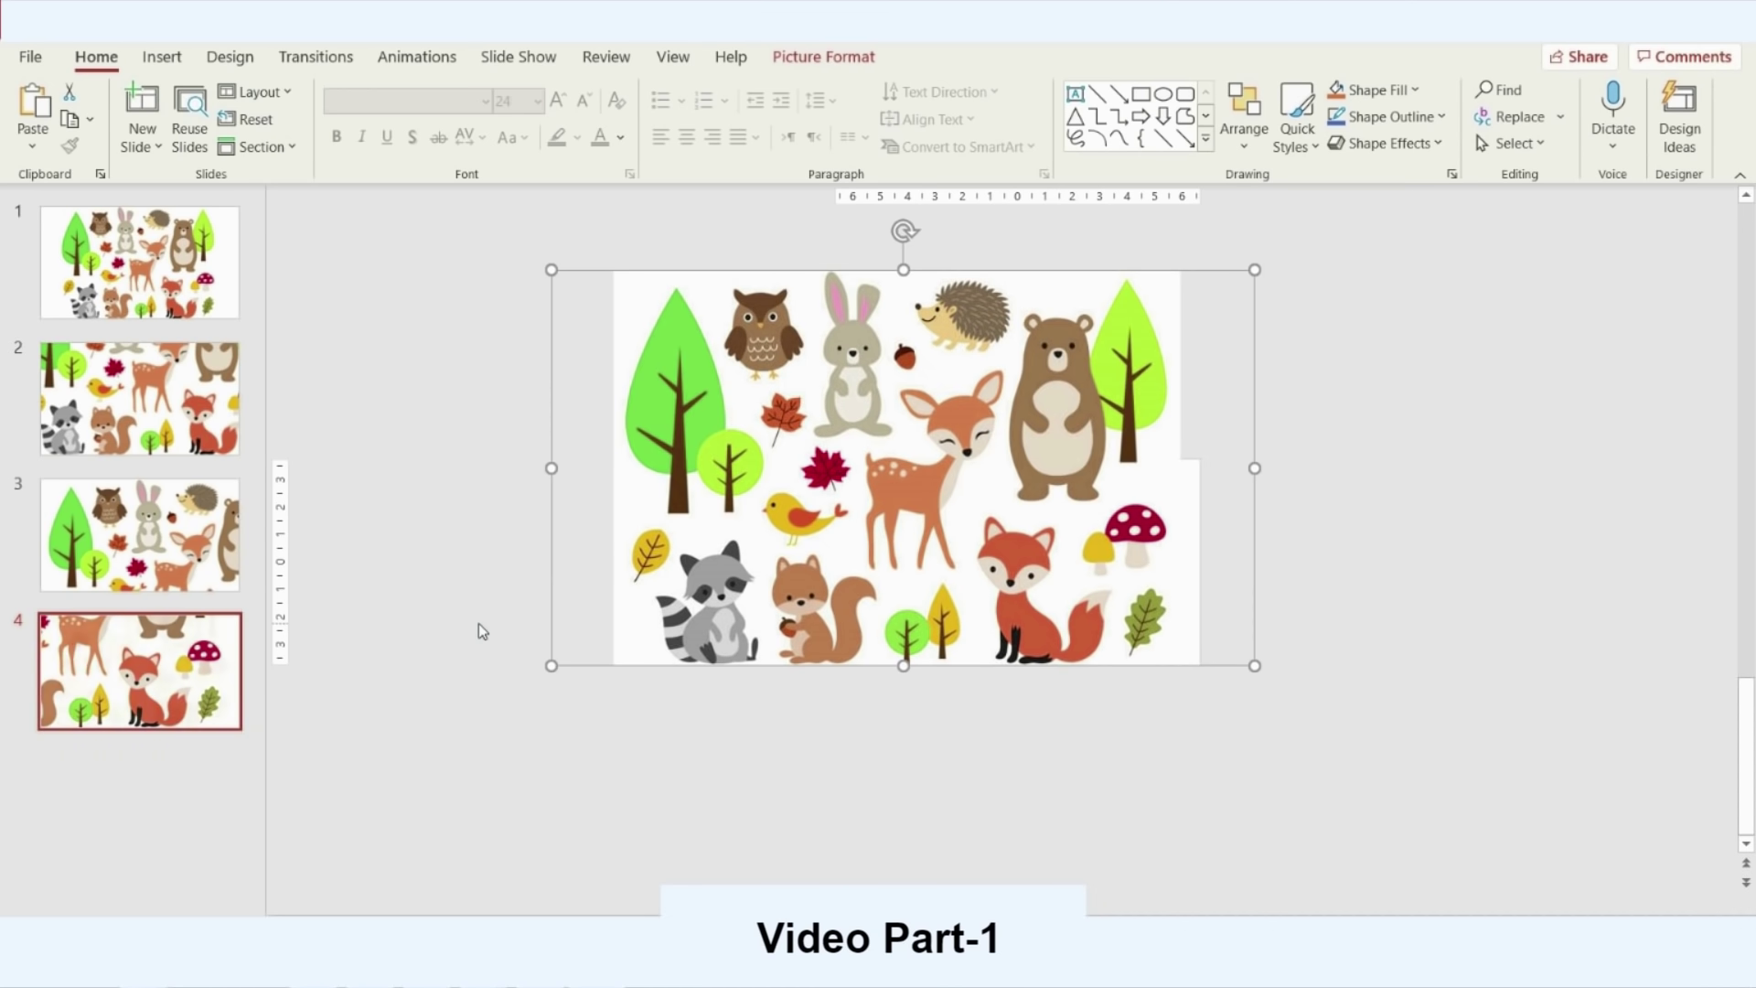
{"action": "left_click", "coordinate": [103, 654]}
Duplicate slide 4 as slide 5 and shift its picture down-right onto the owl, rabbit and hedgehog
{"action": "right_click", "coordinate": [105, 656]}
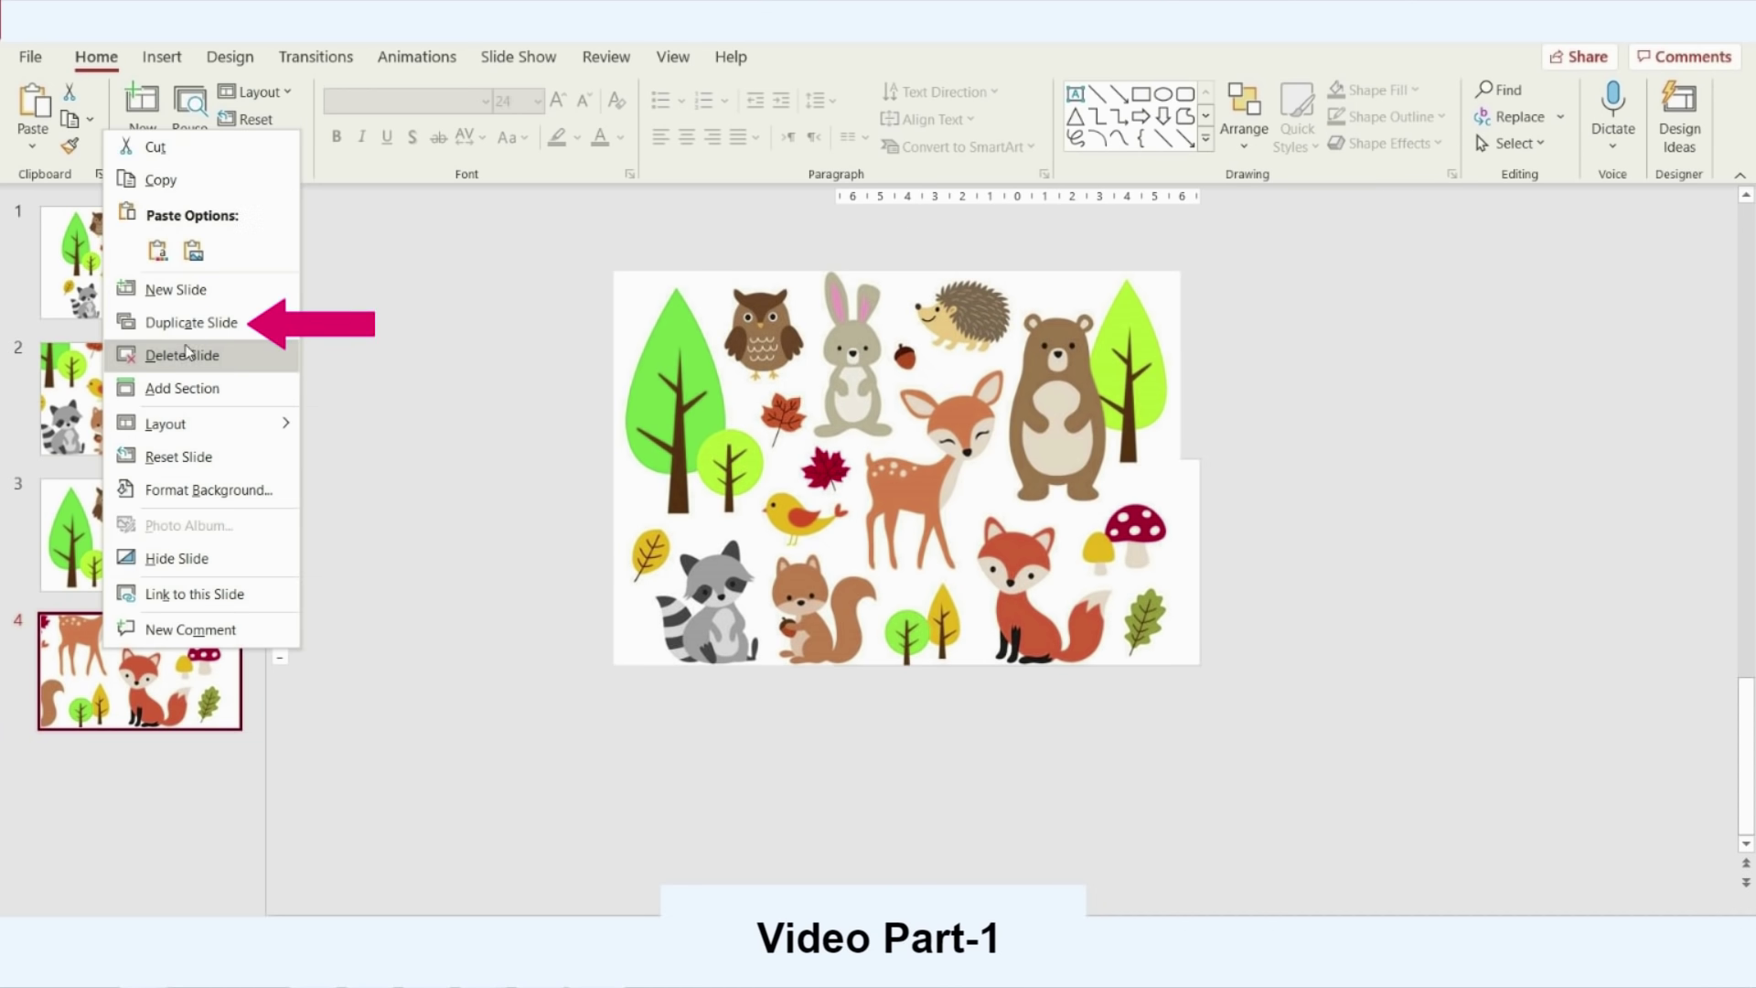
{"action": "left_click", "coordinate": [188, 322]}
{"action": "left_click", "coordinate": [738, 551]}
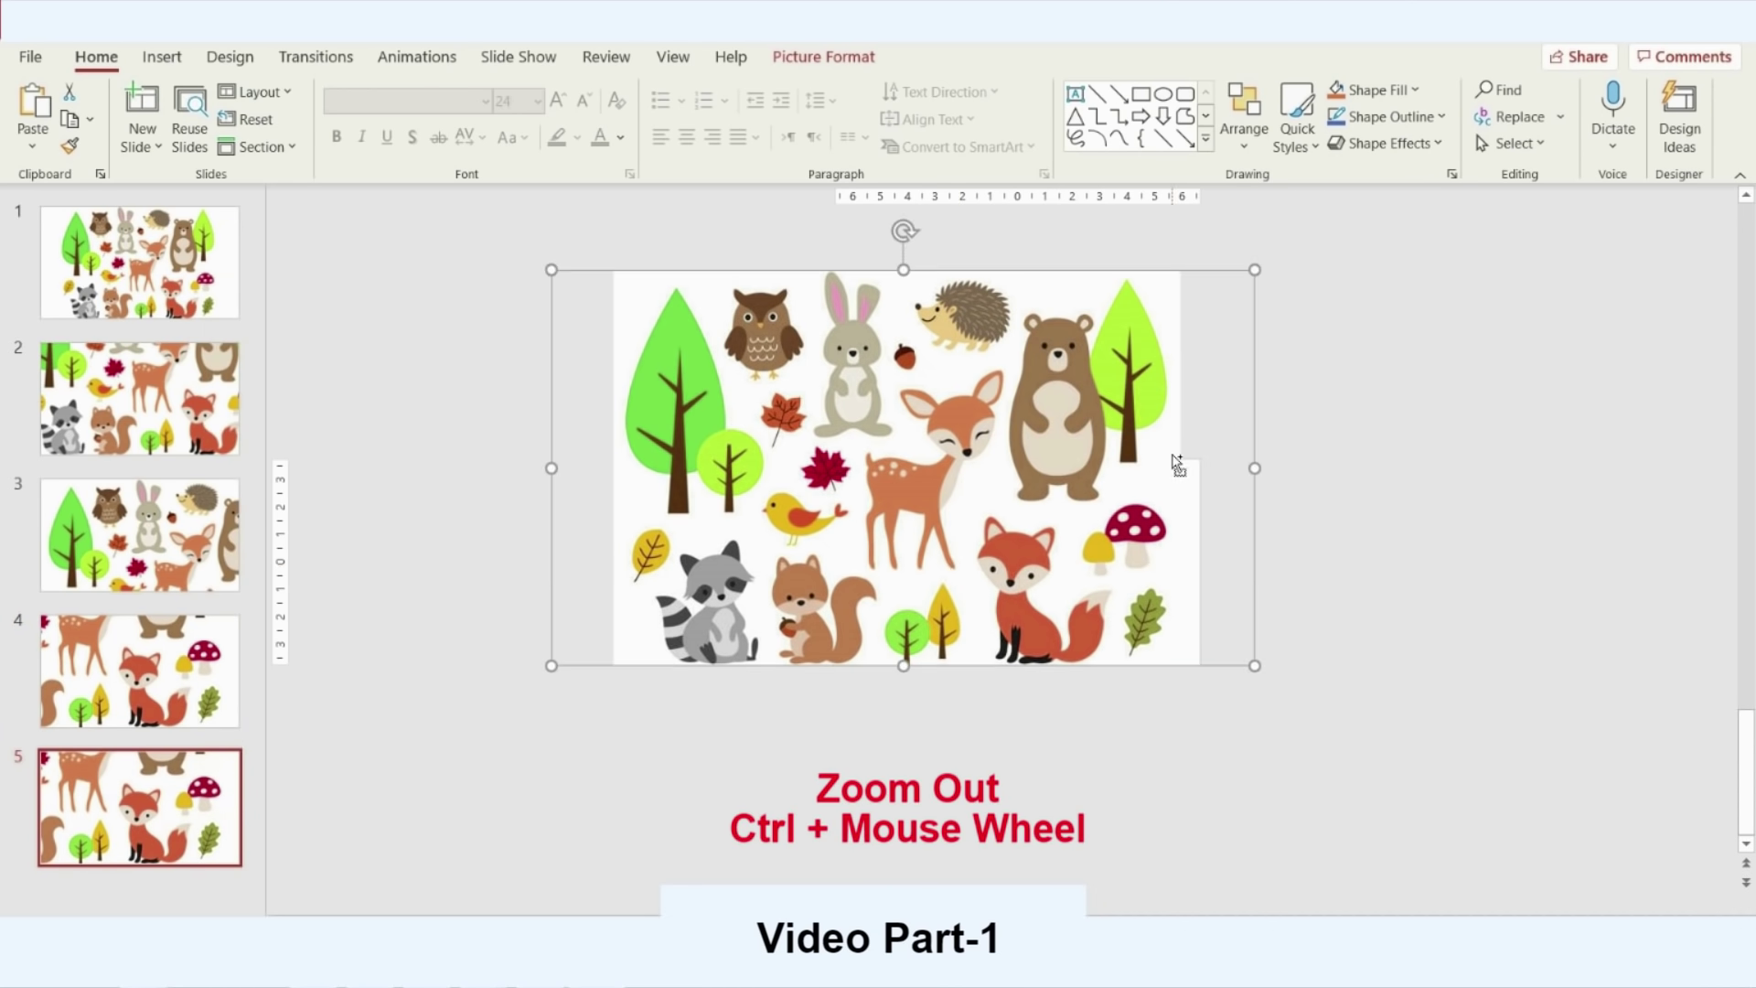
{"action": "scroll", "coordinate": [739, 552], "scroll_direction": "down", "scroll_amount": 5, "text": "ctrl"}
{"action": "left_click_drag", "start_coordinate": [948, 508], "coordinate": [1048, 620]}
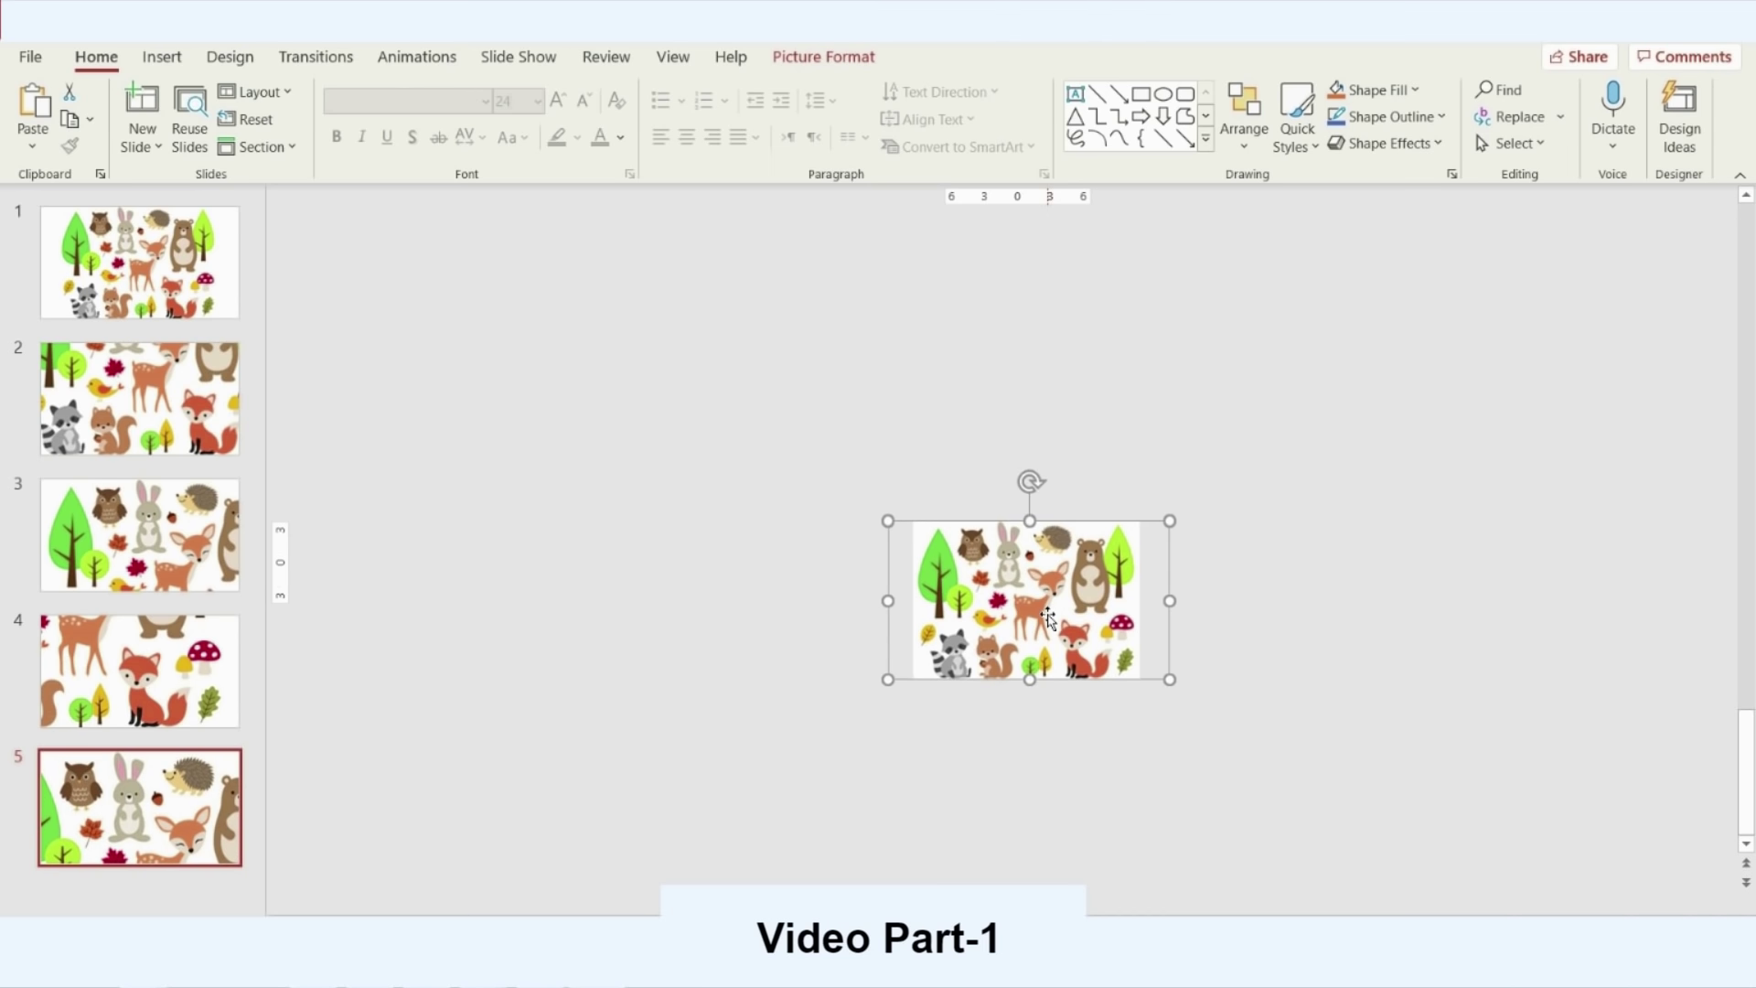
Duplicate the first overview slide and move the copy to the end of the deck
{"action": "left_click", "coordinate": [144, 285]}
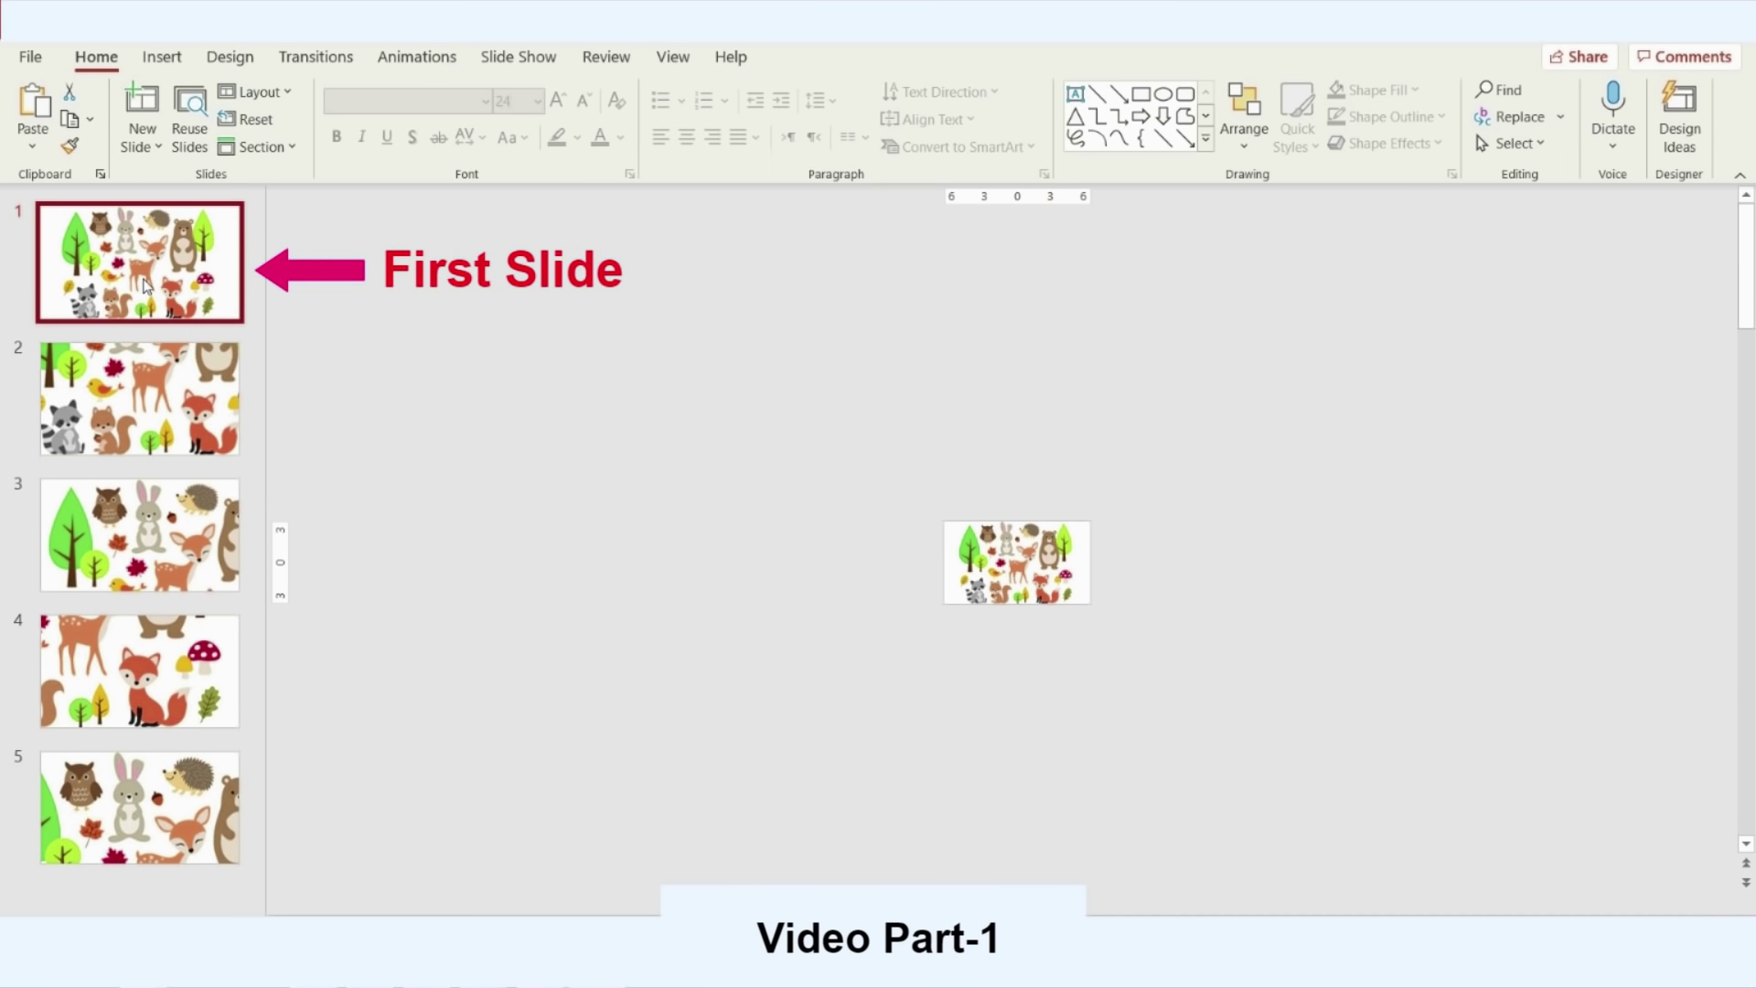
{"action": "right_click", "coordinate": [145, 285]}
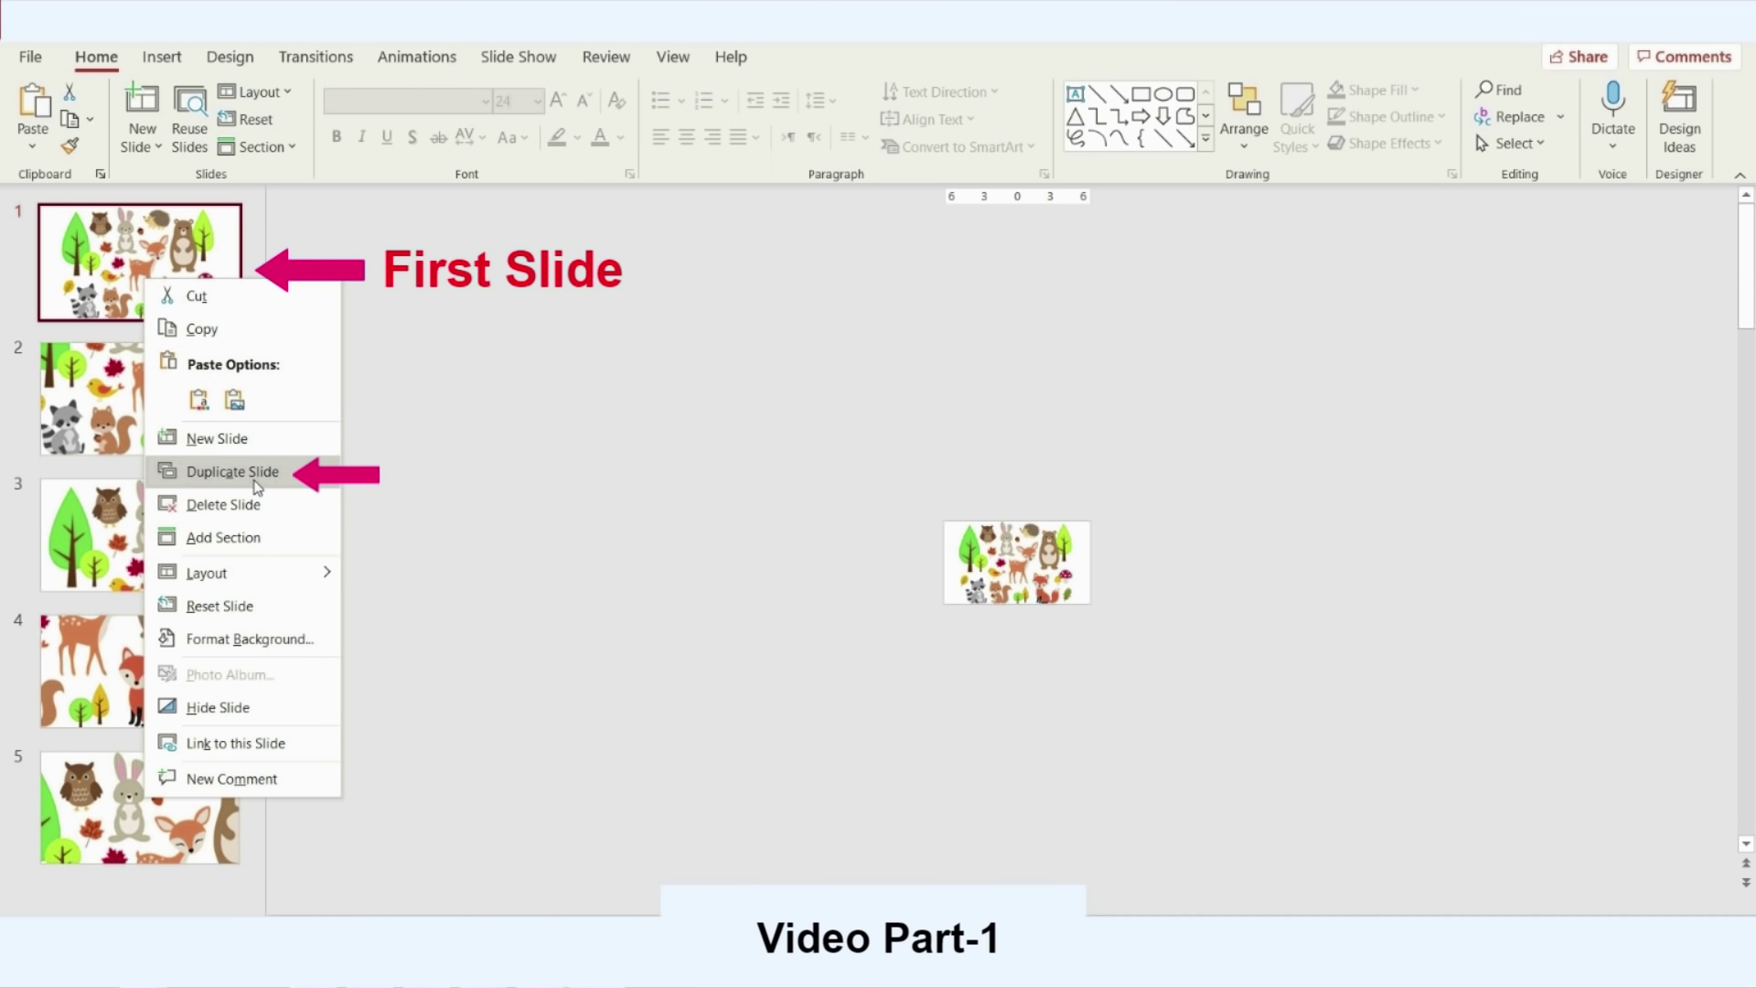
{"action": "left_click", "coordinate": [227, 471]}
{"action": "left_click_drag", "start_coordinate": [155, 384], "coordinate": [156, 828]}
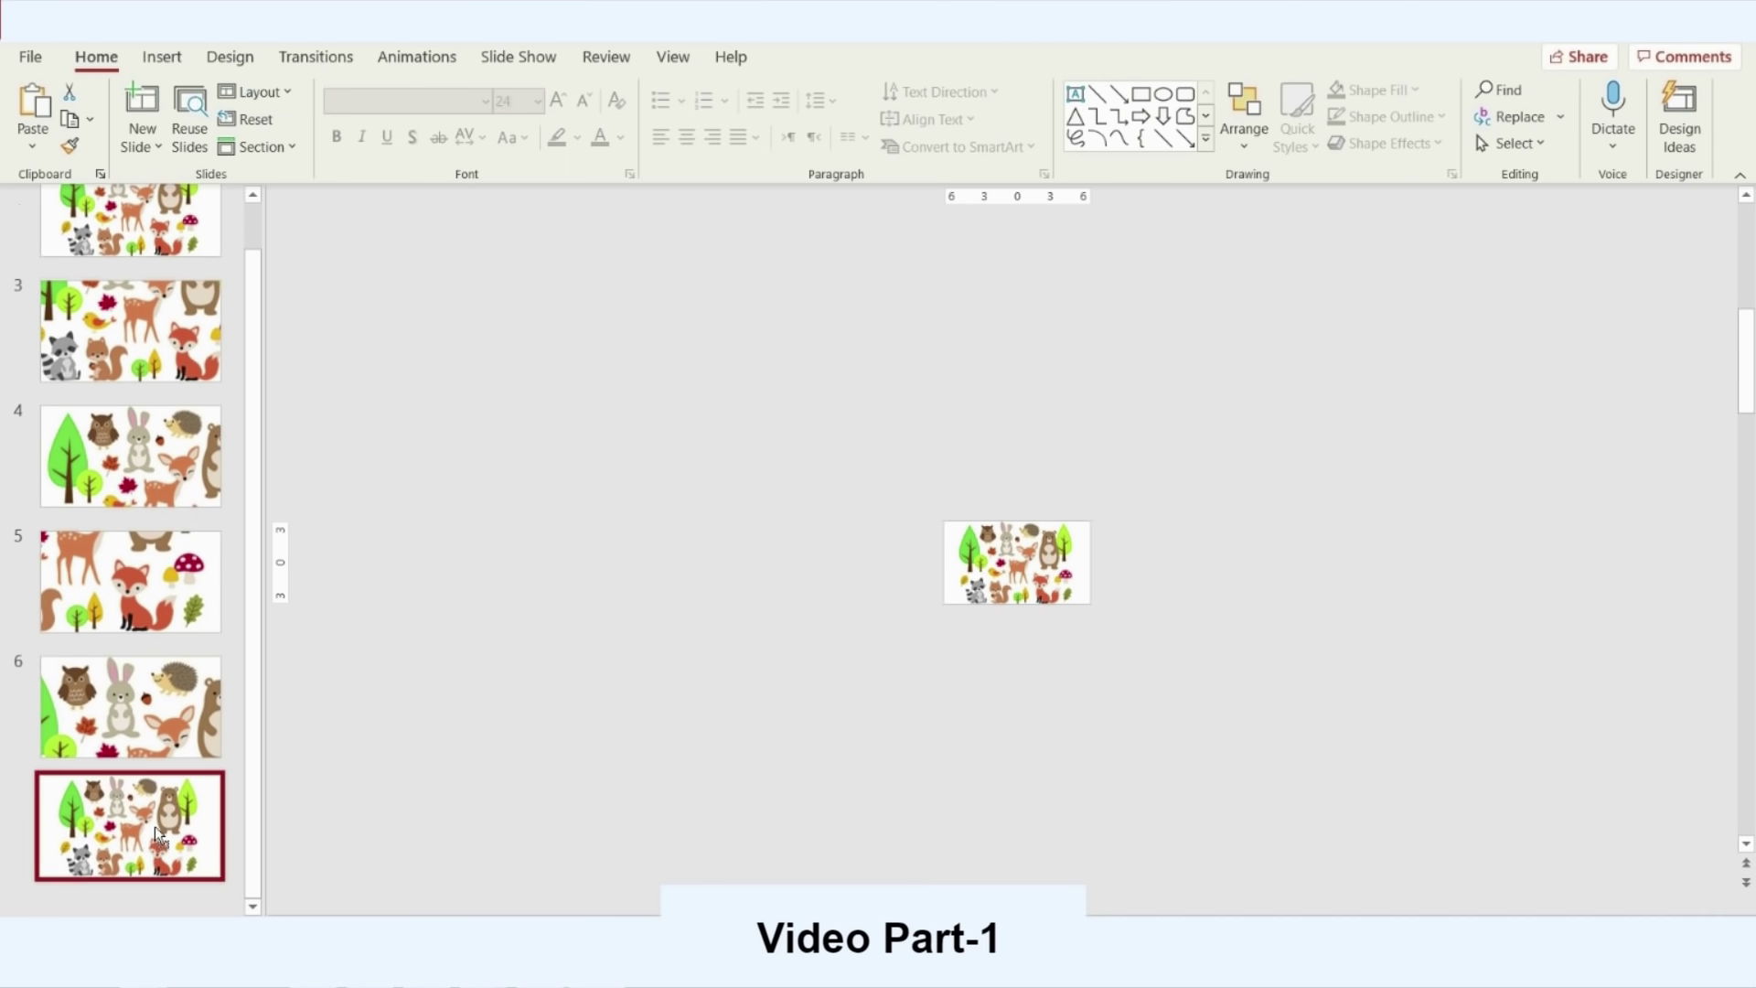
Go to slide 2 and select its woodland picture
{"action": "scroll", "coordinate": [200, 413], "scroll_direction": "up", "scroll_amount": 2}
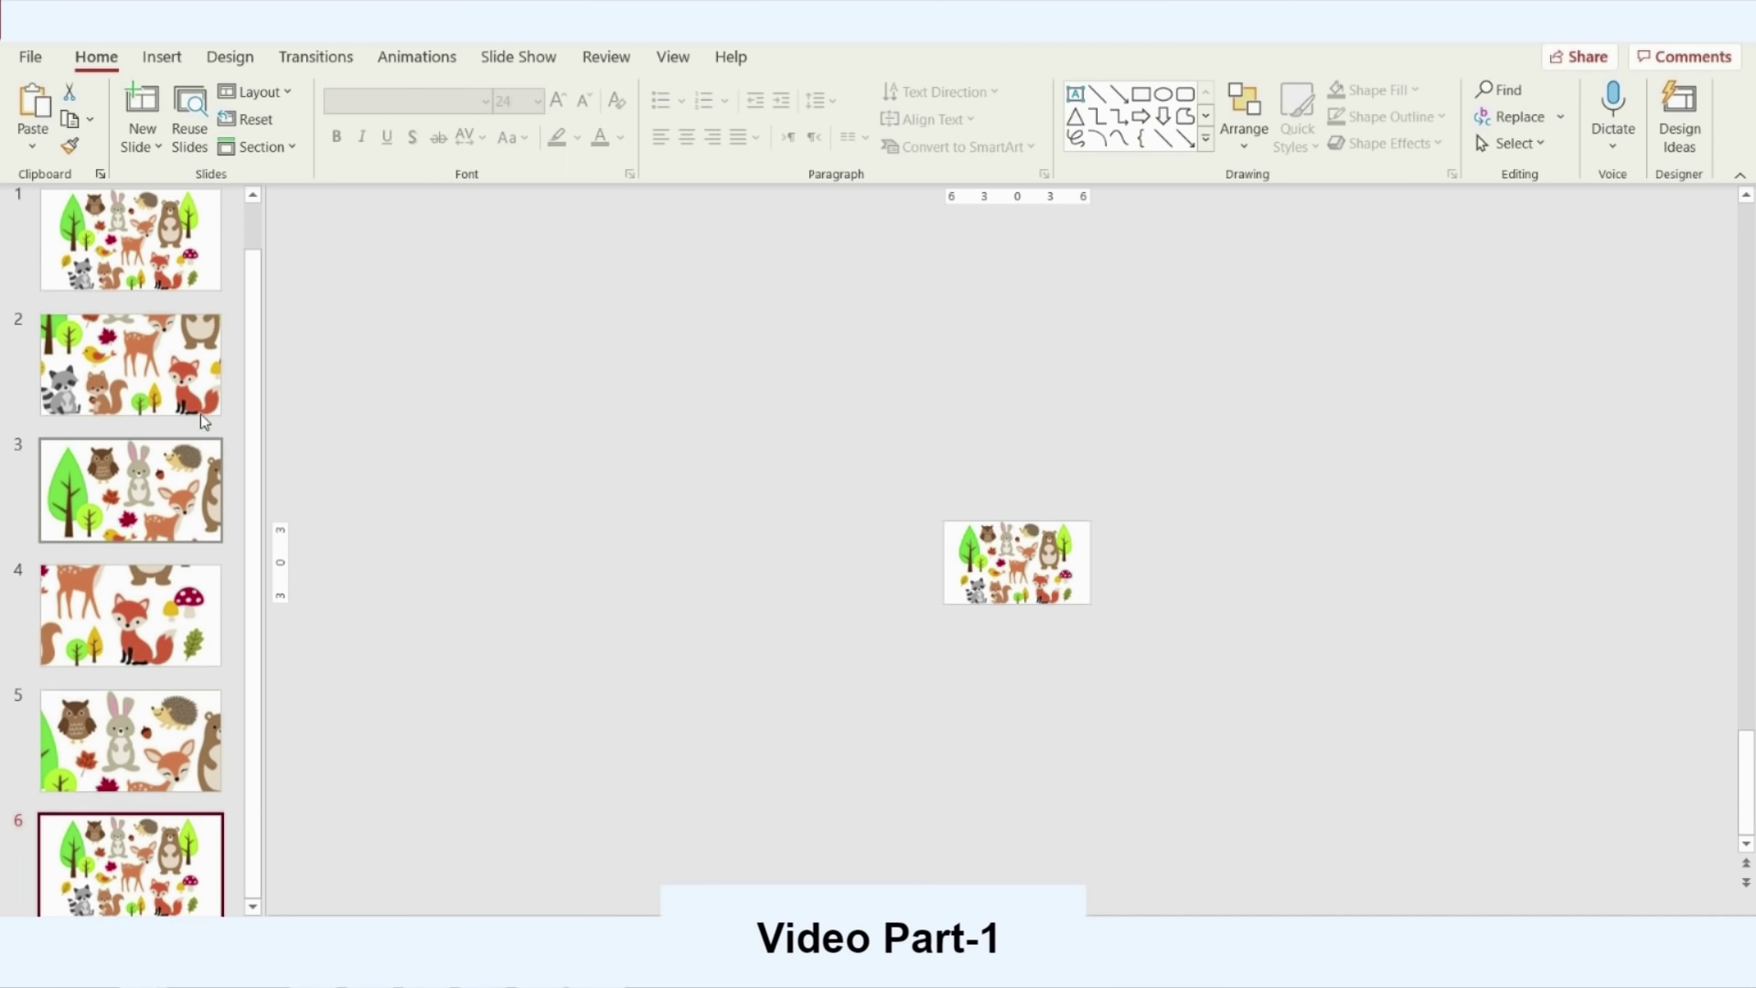
{"action": "left_click", "coordinate": [151, 396]}
{"action": "left_click", "coordinate": [1063, 596]}
{"action": "scroll", "coordinate": [1056, 567], "scroll_direction": "up", "scroll_amount": 5}
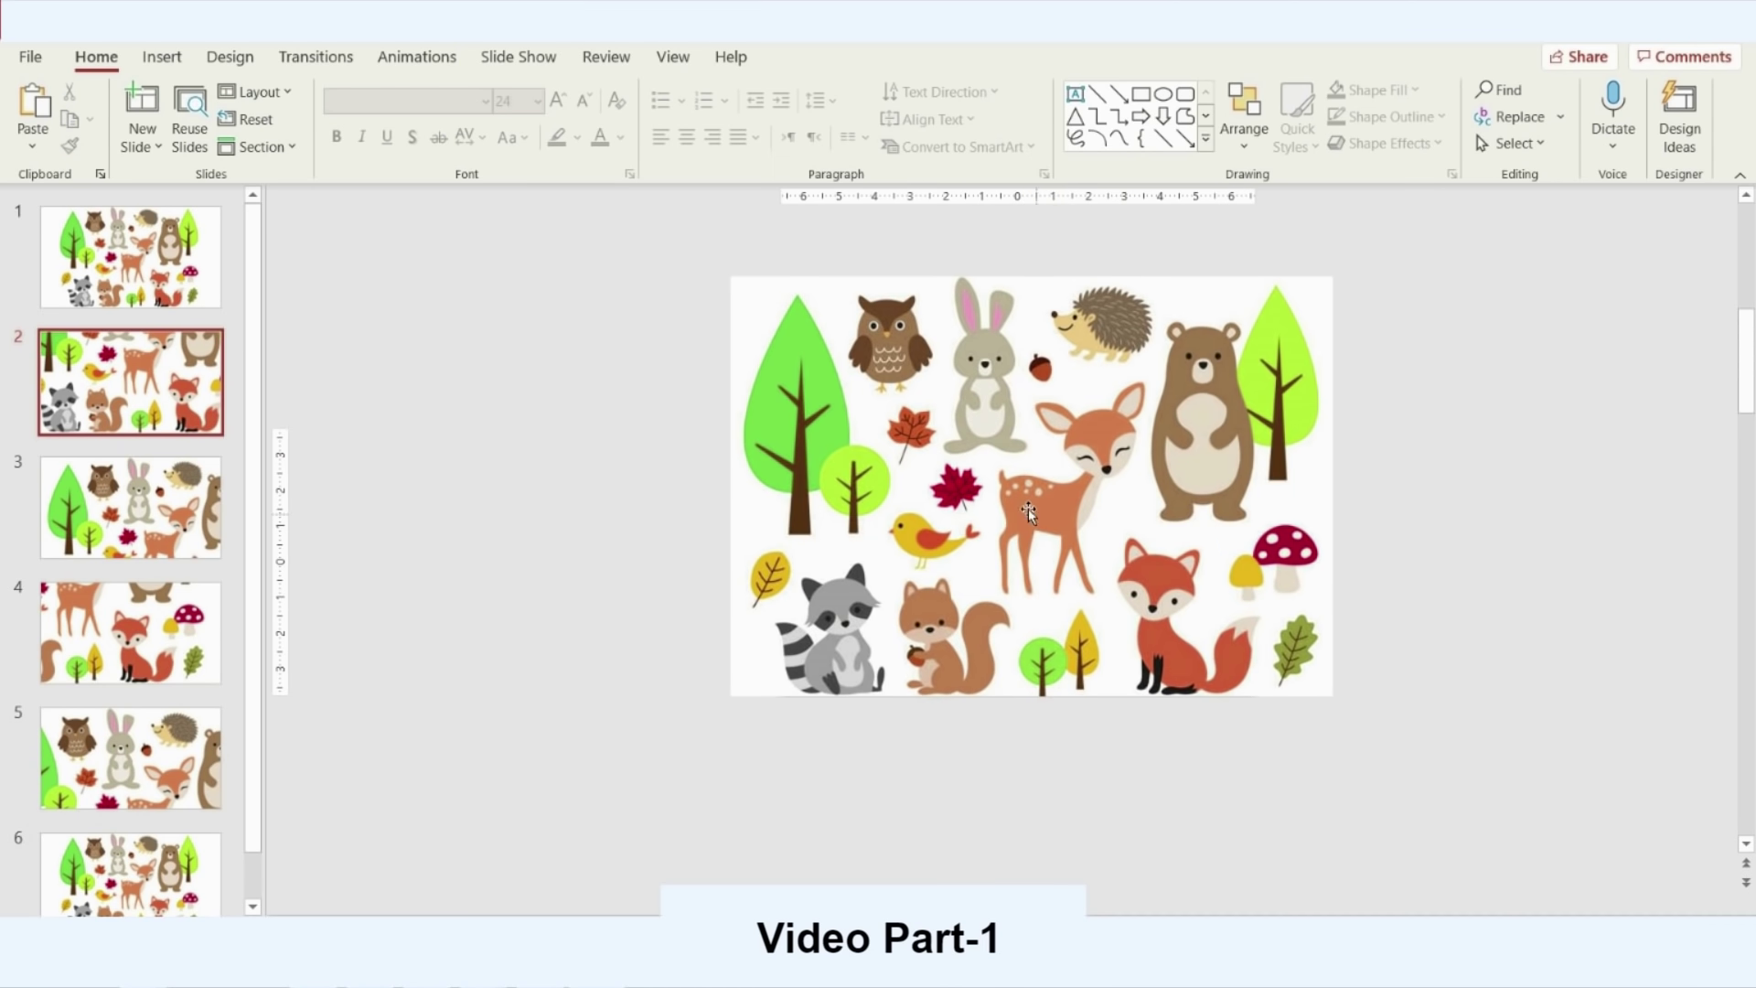
{"action": "left_click", "coordinate": [1017, 505]}
Crop slide 2's picture to an Oval shape, undoing an accidental move of the picture
{"action": "double_click", "coordinate": [1013, 501]}
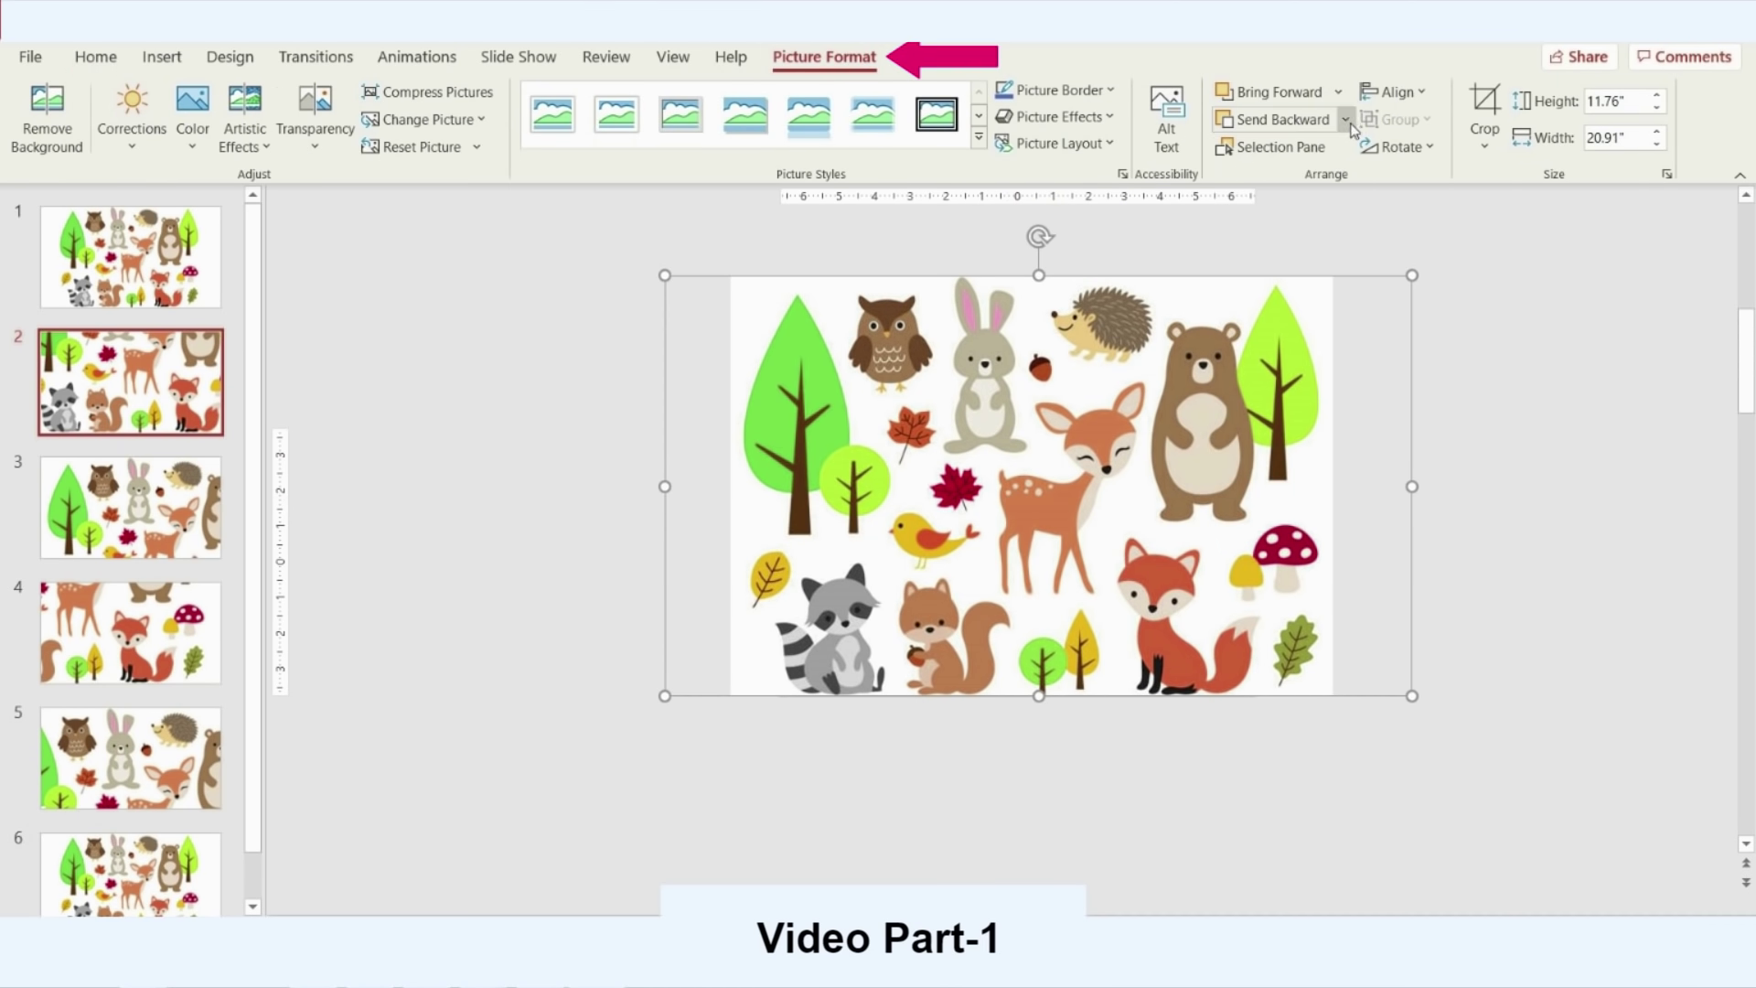
{"action": "left_click", "coordinate": [1488, 136]}
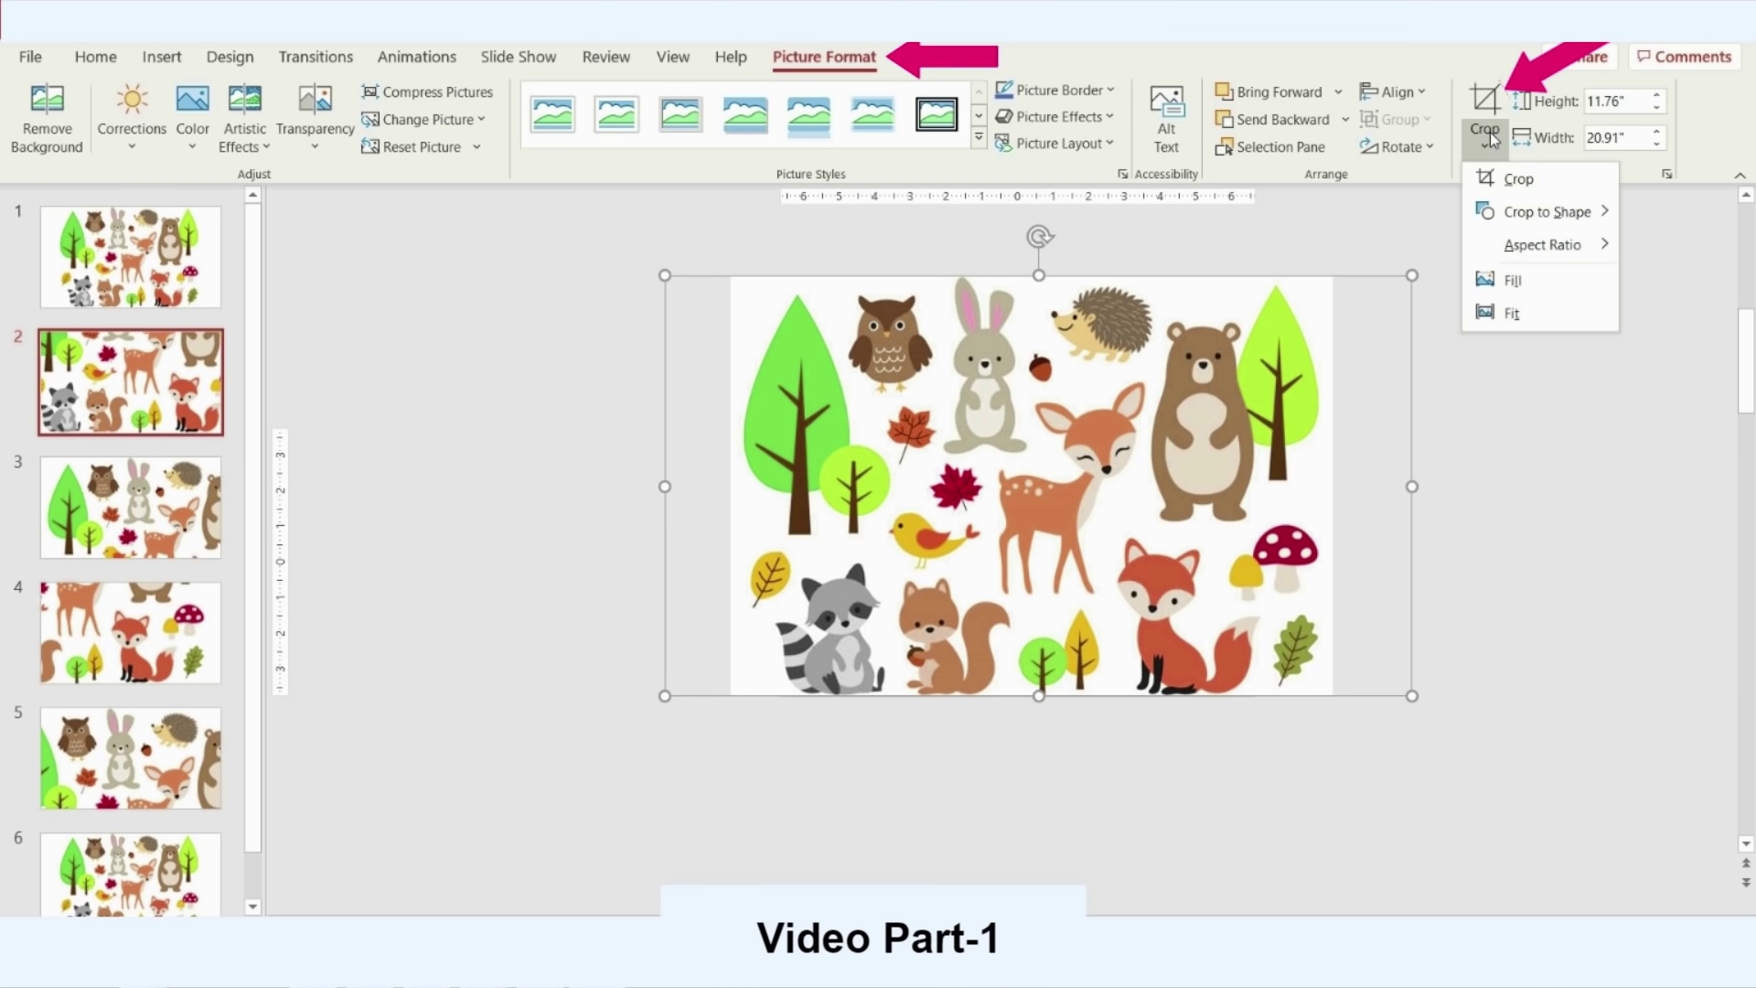
{"action": "mouse_move", "coordinate": [1566, 213]}
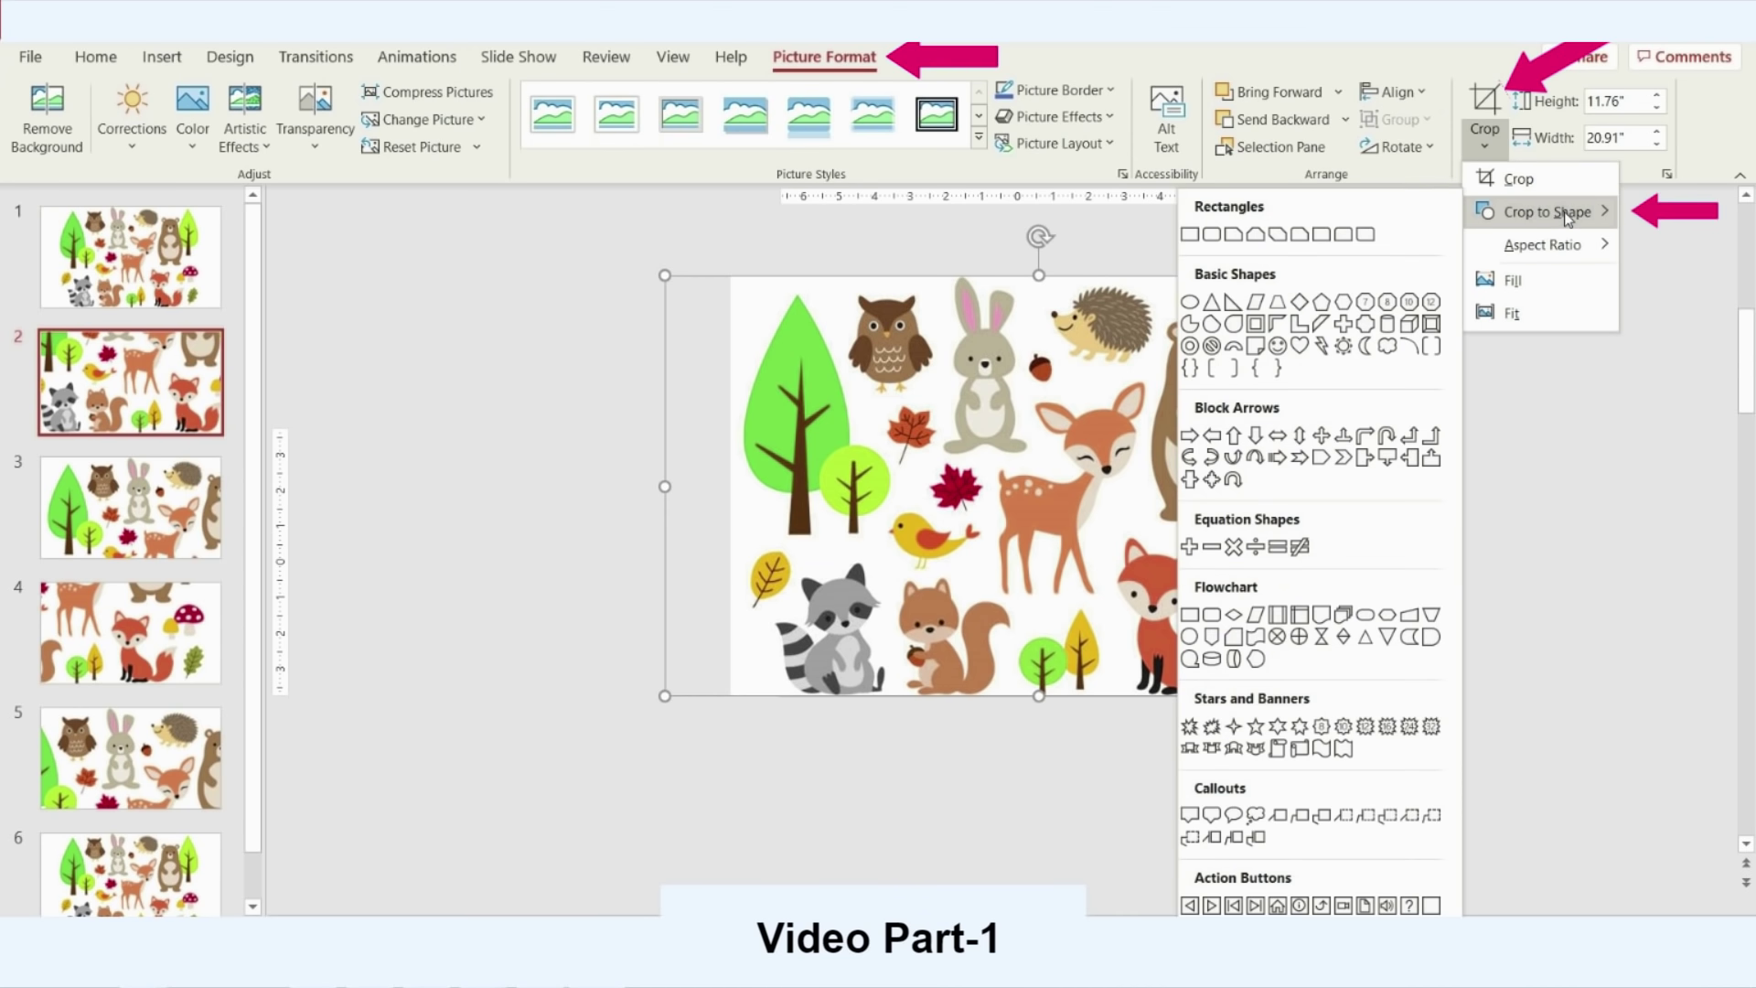
{"action": "left_click", "coordinate": [1188, 303]}
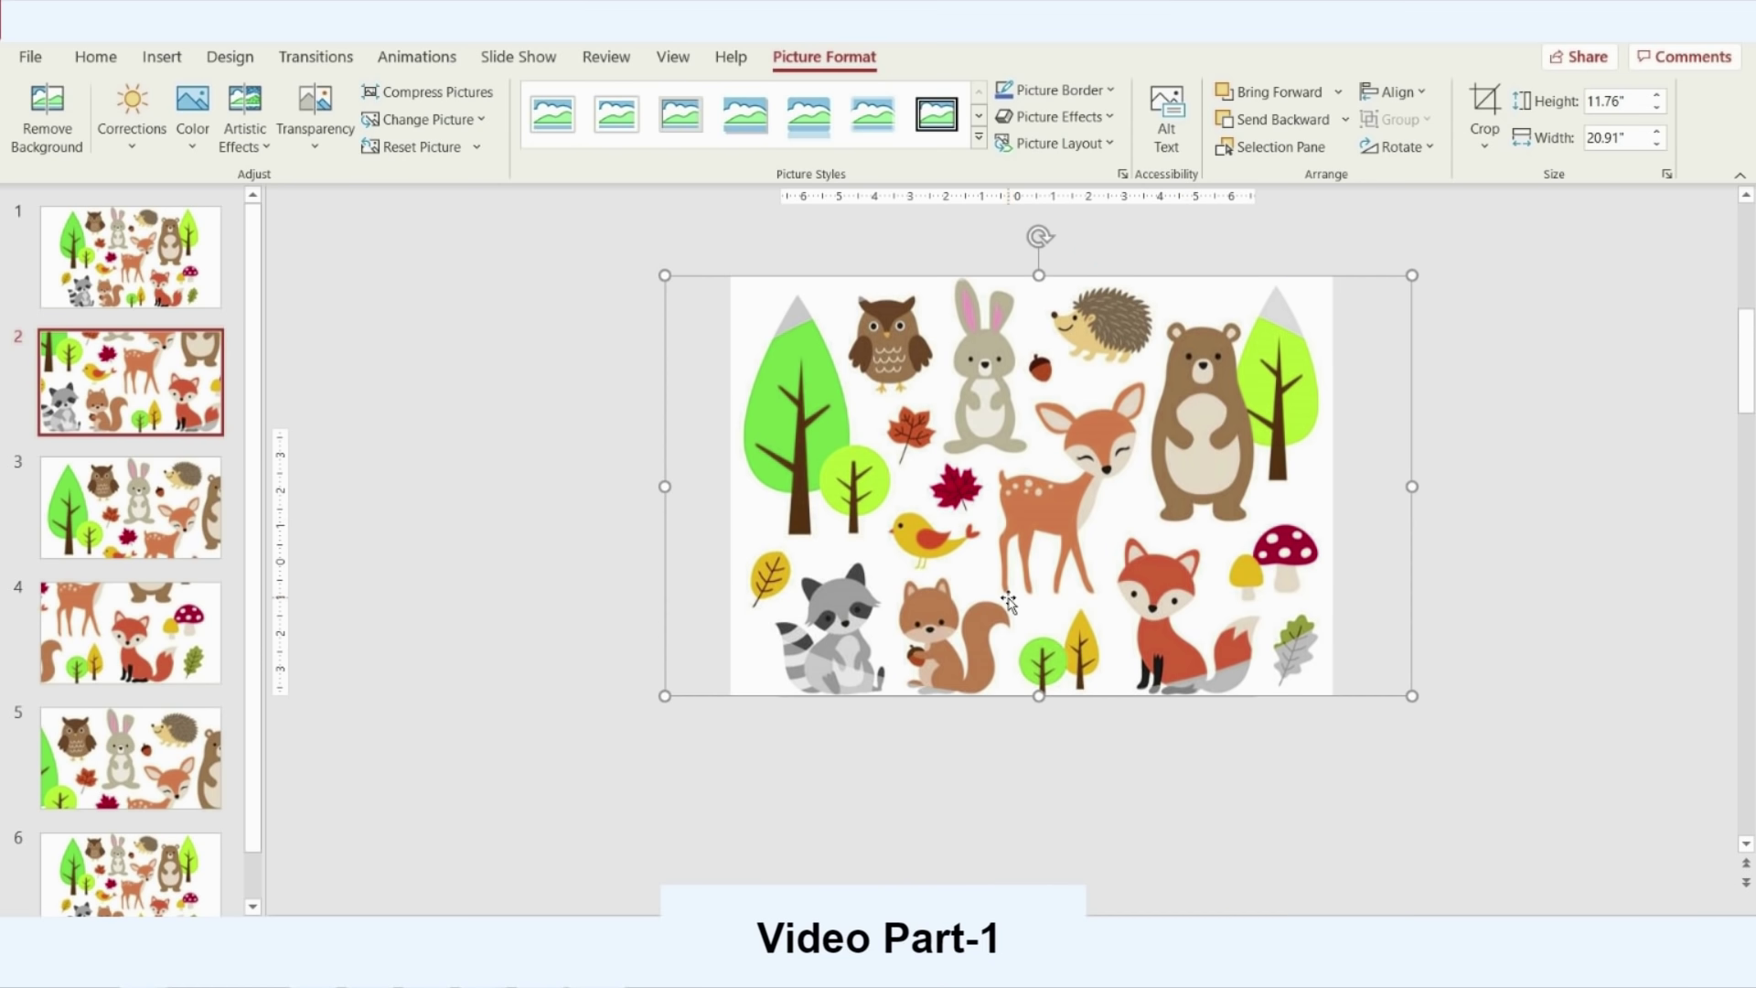
{"action": "left_click_drag", "start_coordinate": [949, 523], "coordinate": [768, 567]}
{"action": "key", "text": "ctrl+z"}
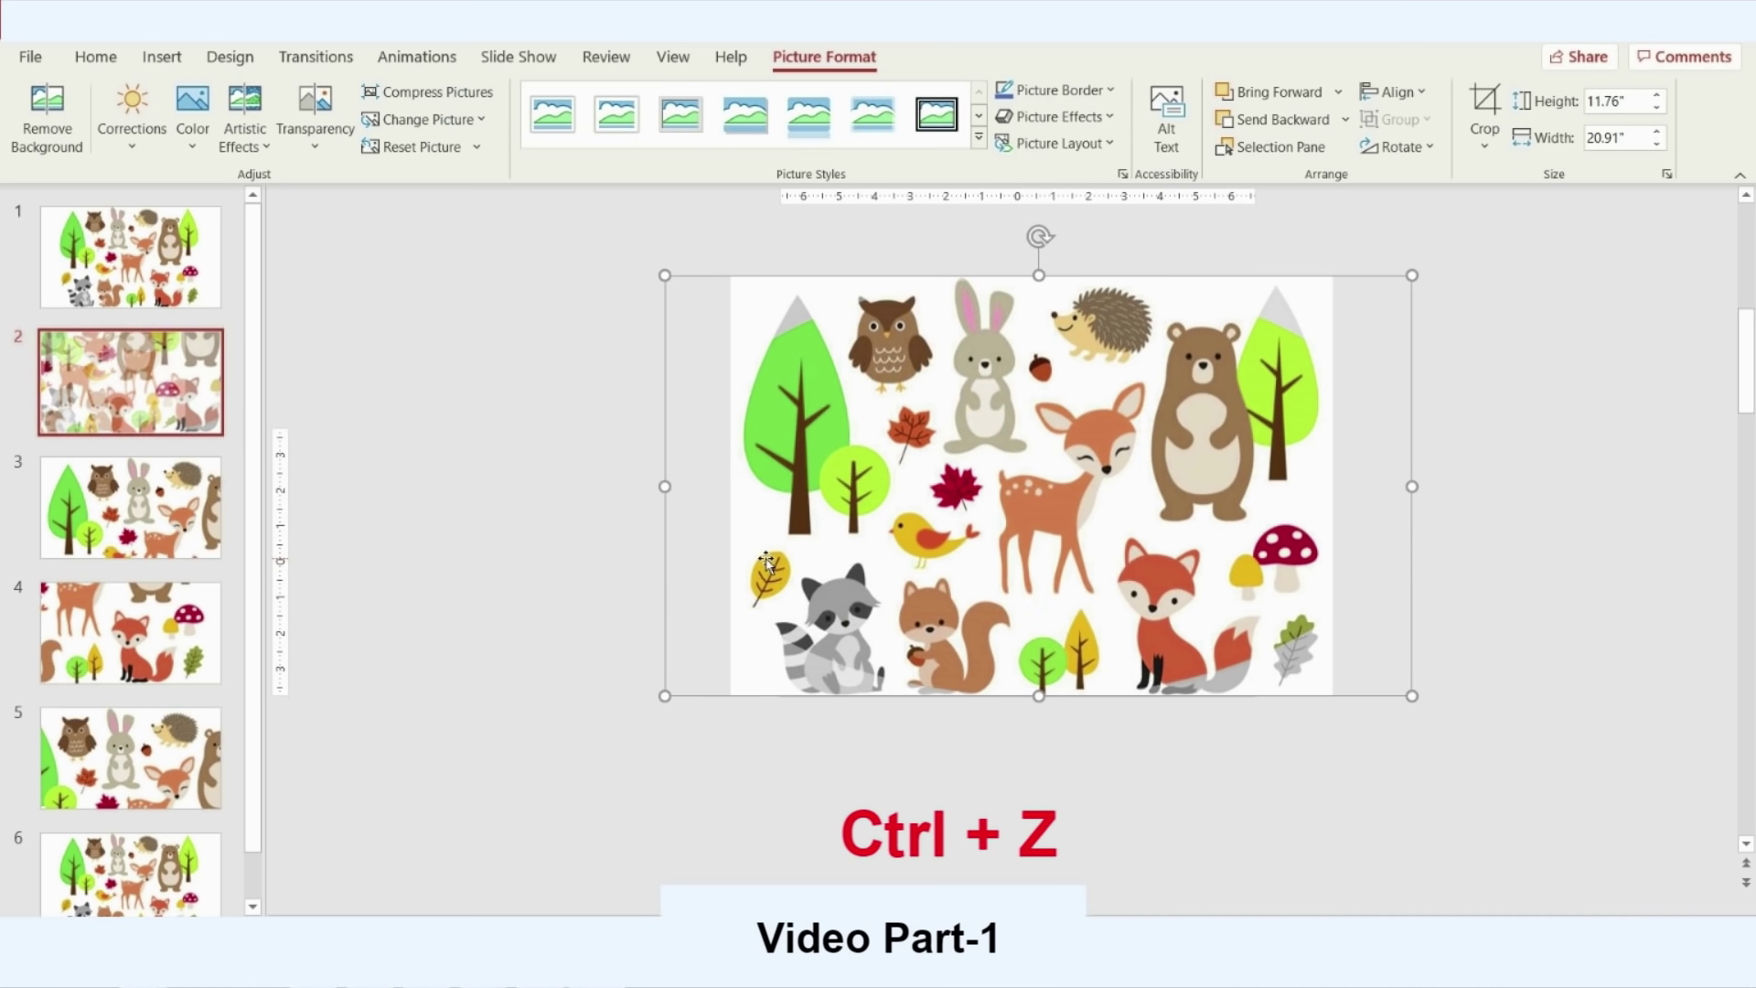
Shrink the oval crop to a small circle around the yellow bird, then open slide 3
{"action": "left_click", "coordinate": [1478, 105]}
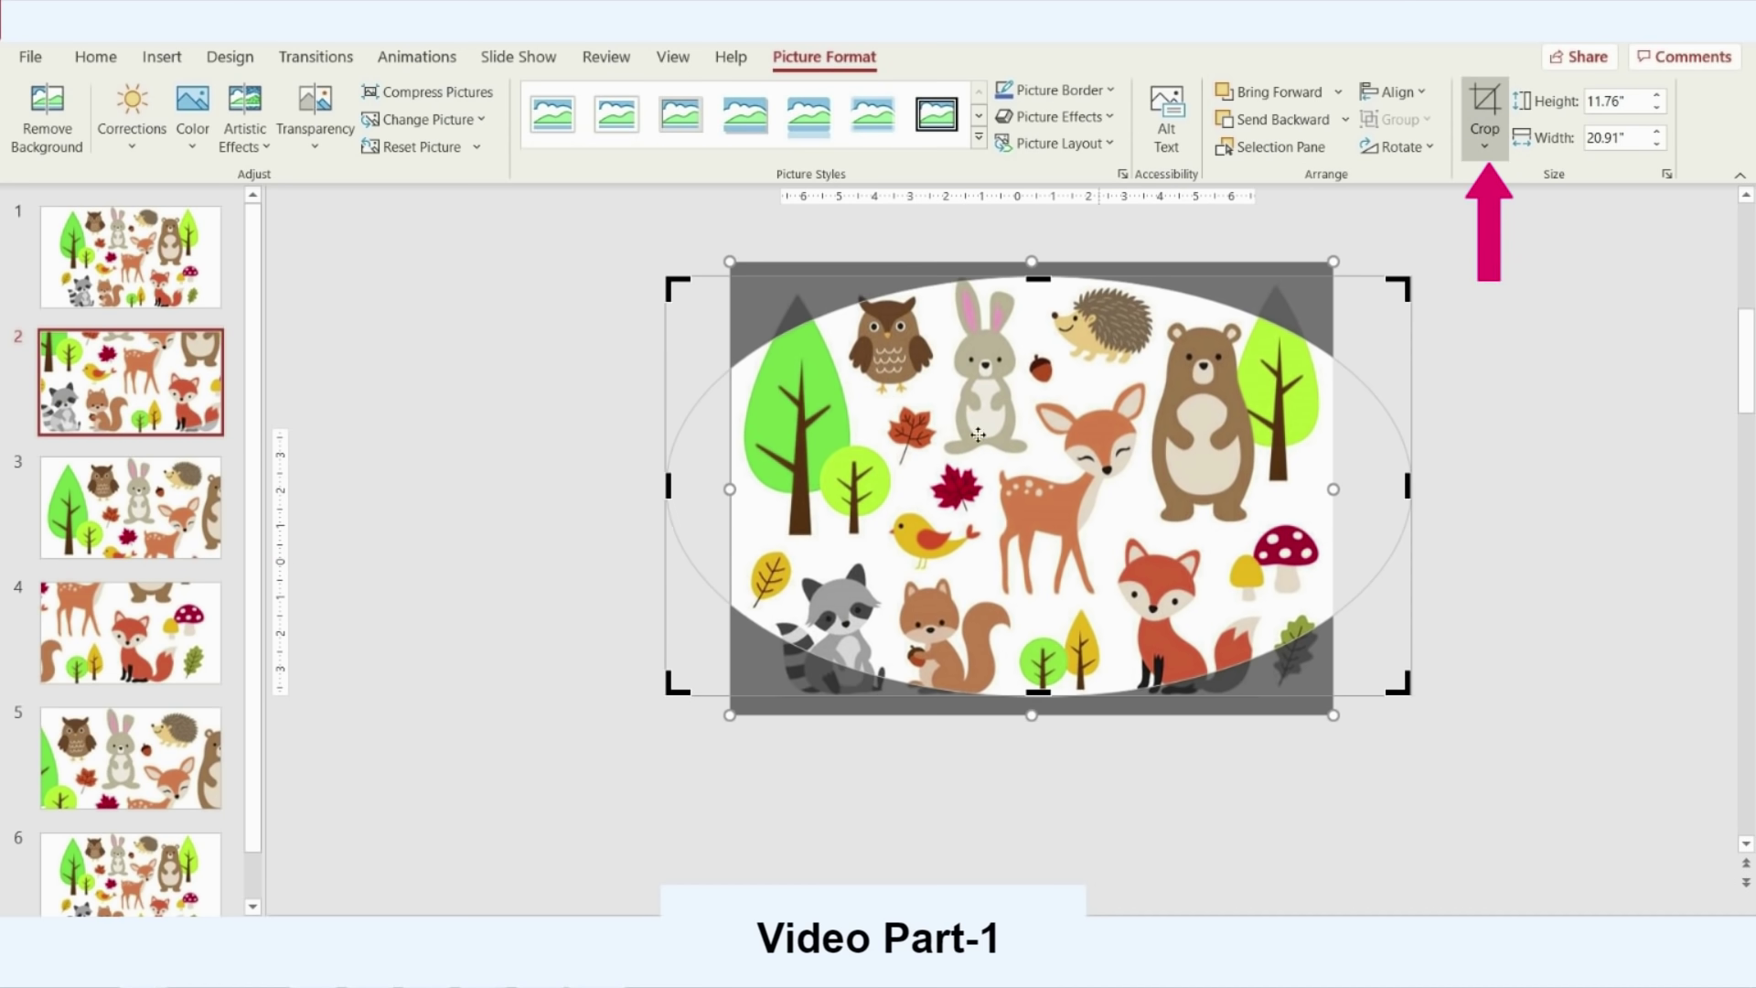
{"action": "left_click_drag", "start_coordinate": [1409, 487], "coordinate": [984, 487]}
{"action": "left_click_drag", "start_coordinate": [668, 489], "coordinate": [867, 494]}
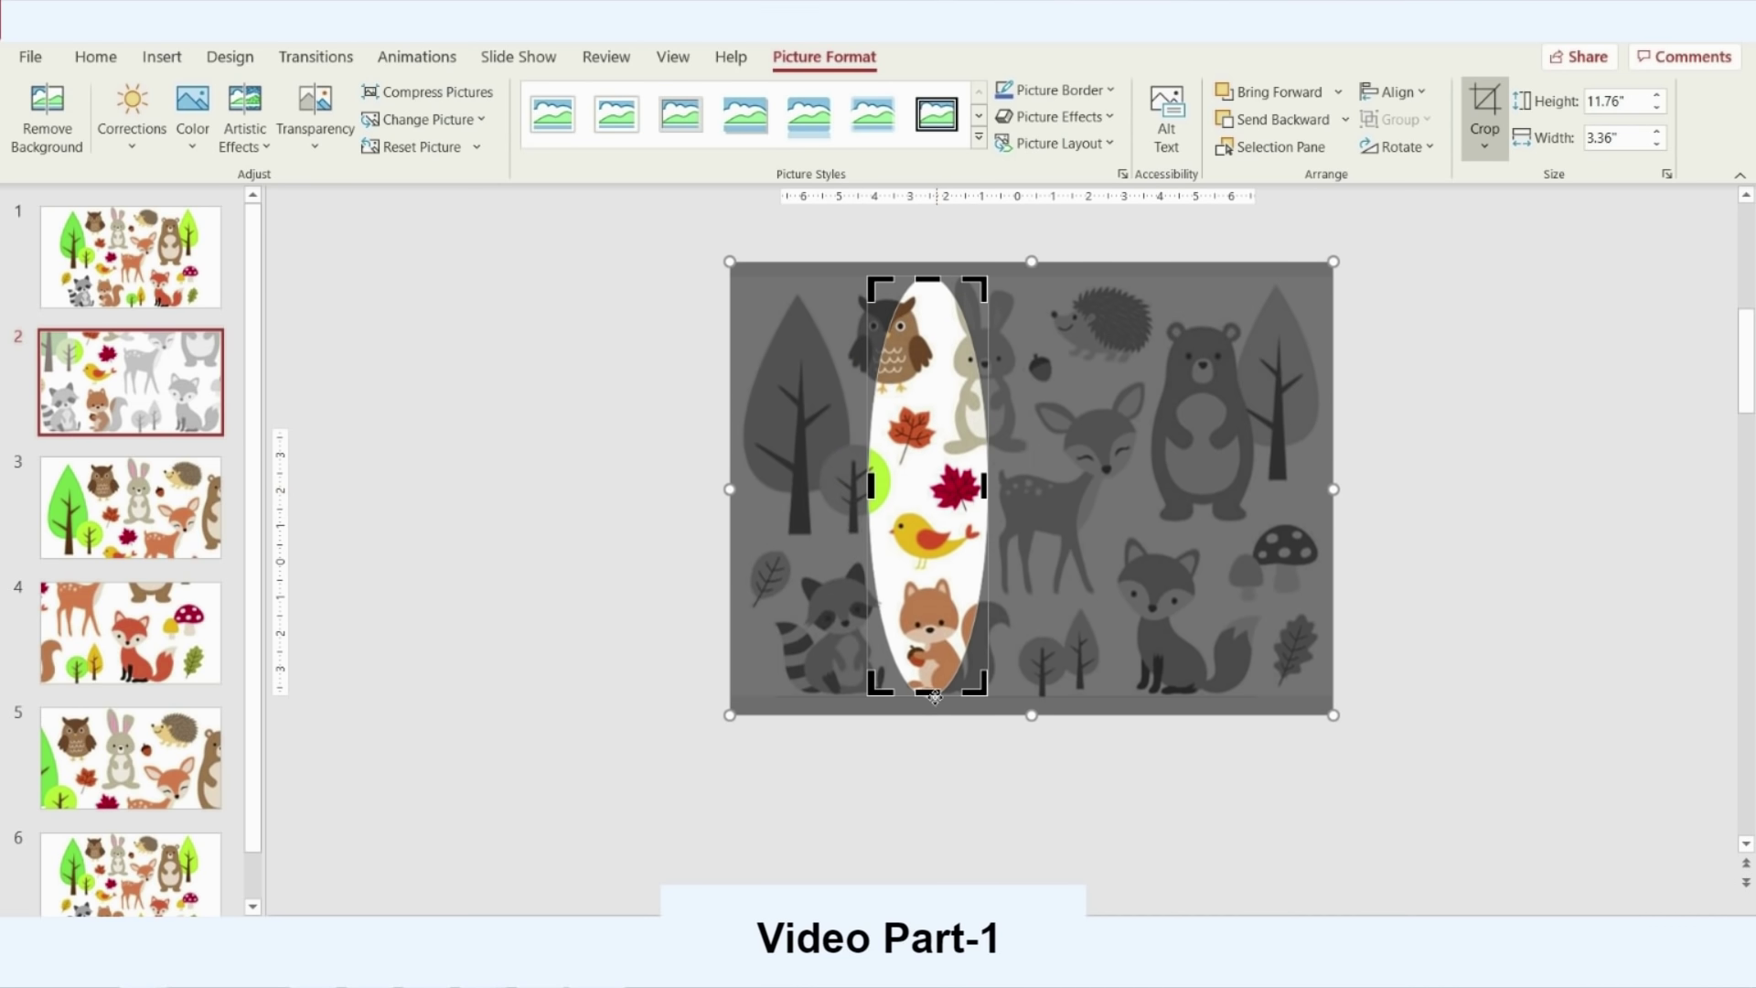
{"action": "left_click_drag", "start_coordinate": [931, 695], "coordinate": [931, 601]}
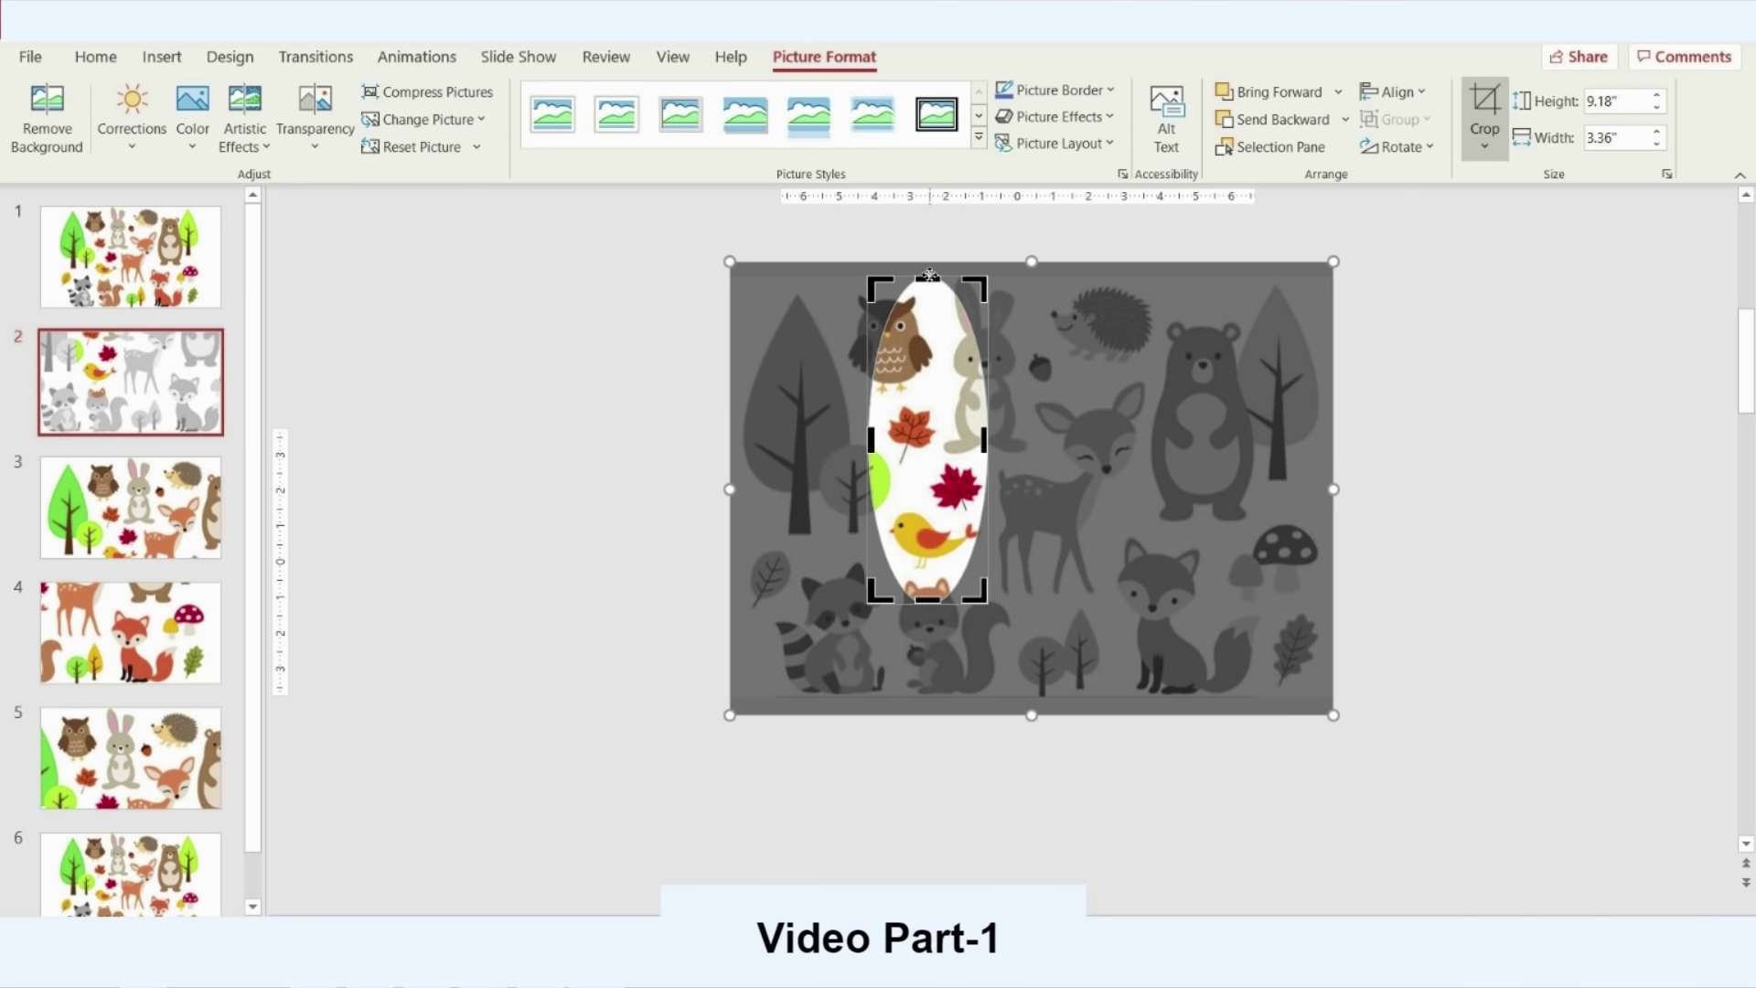
{"action": "left_click_drag", "start_coordinate": [928, 277], "coordinate": [928, 484]}
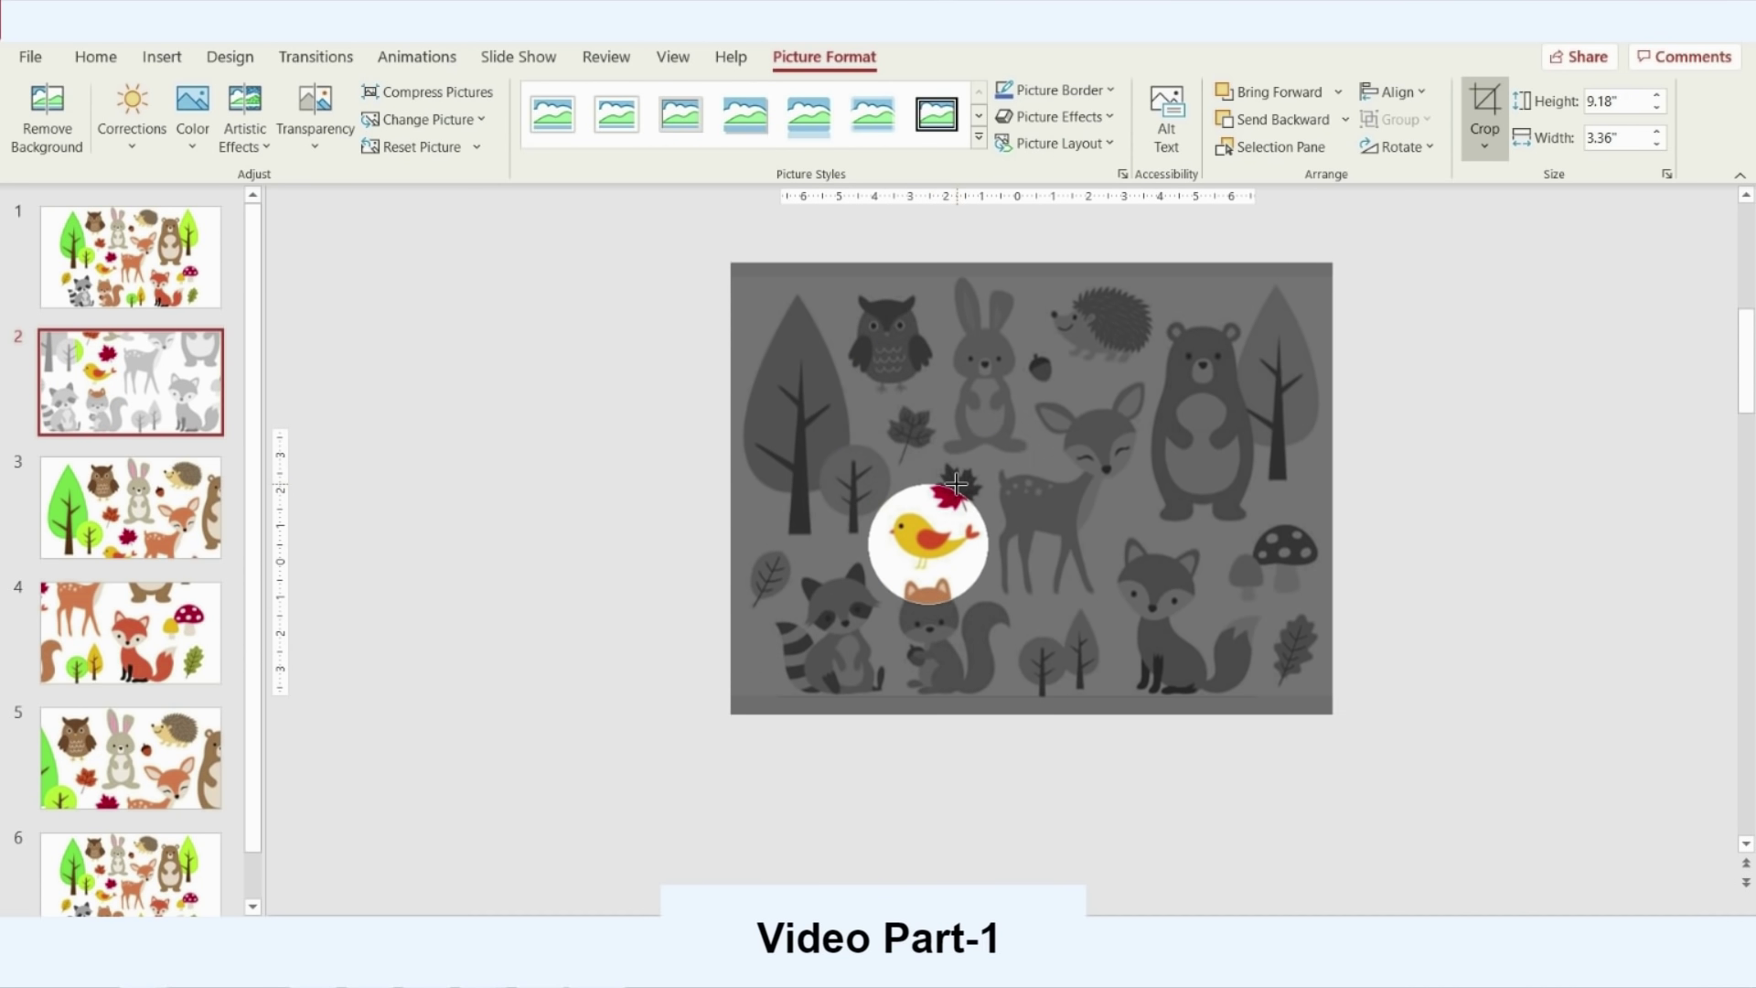
{"action": "left_click", "coordinate": [537, 459]}
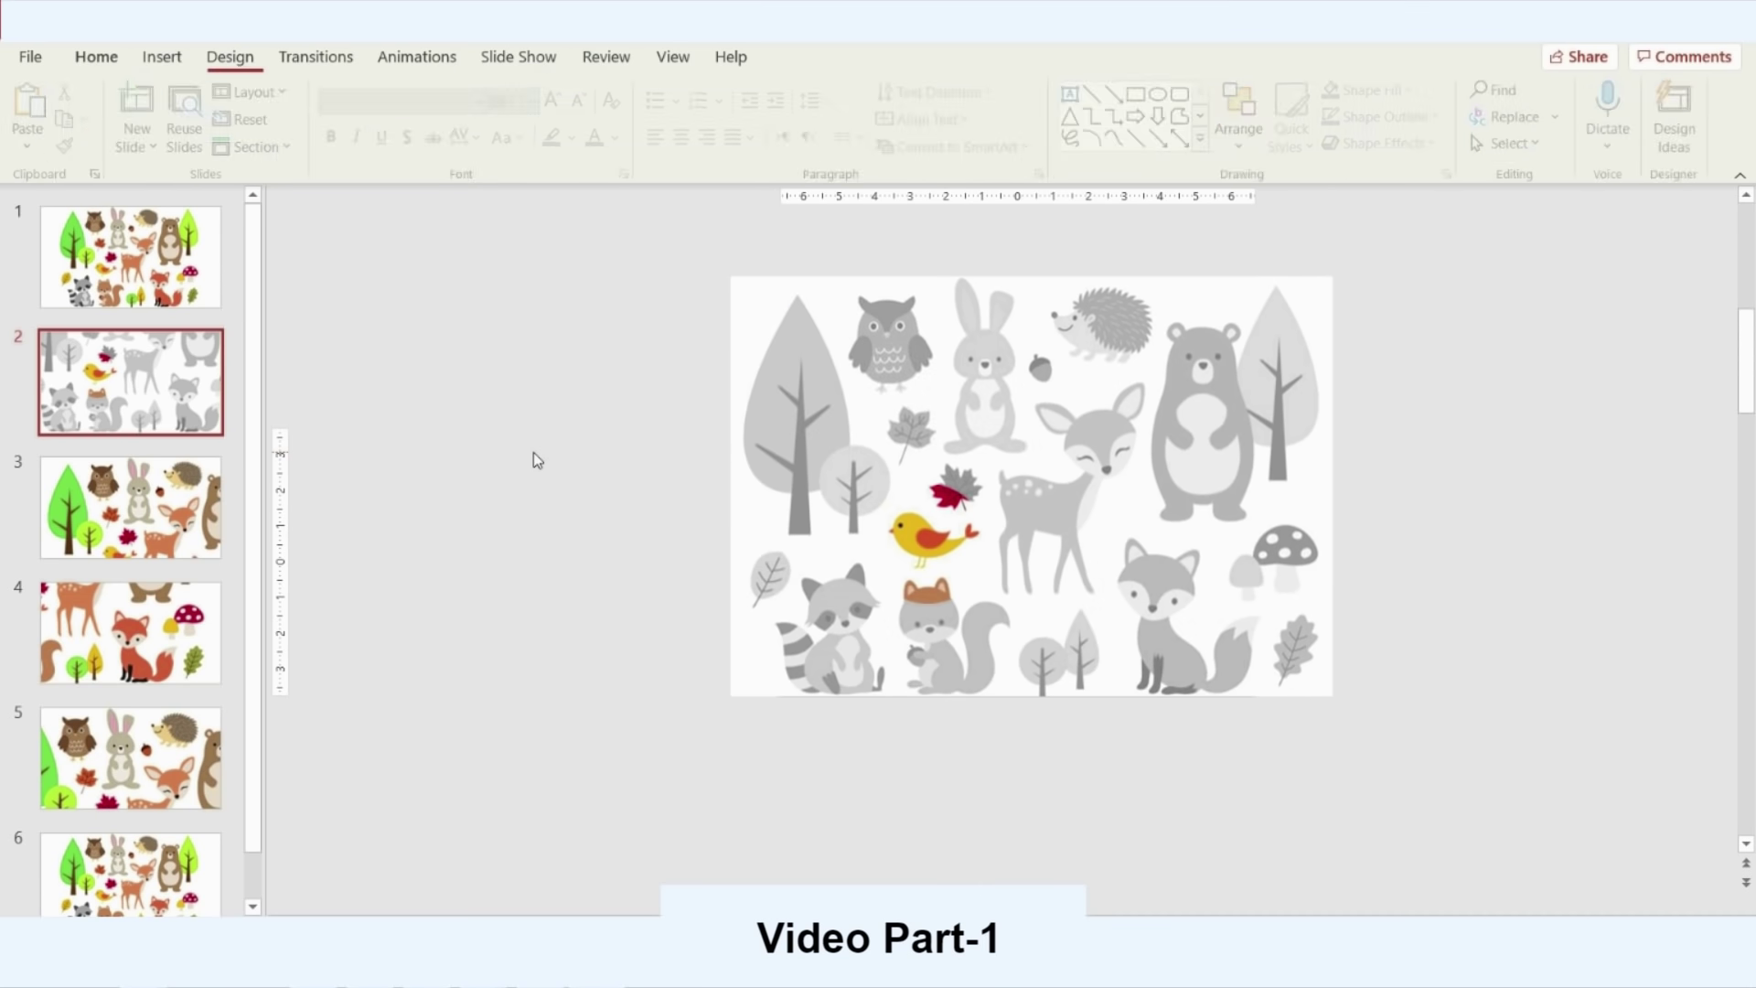
{"action": "left_click", "coordinate": [161, 541]}
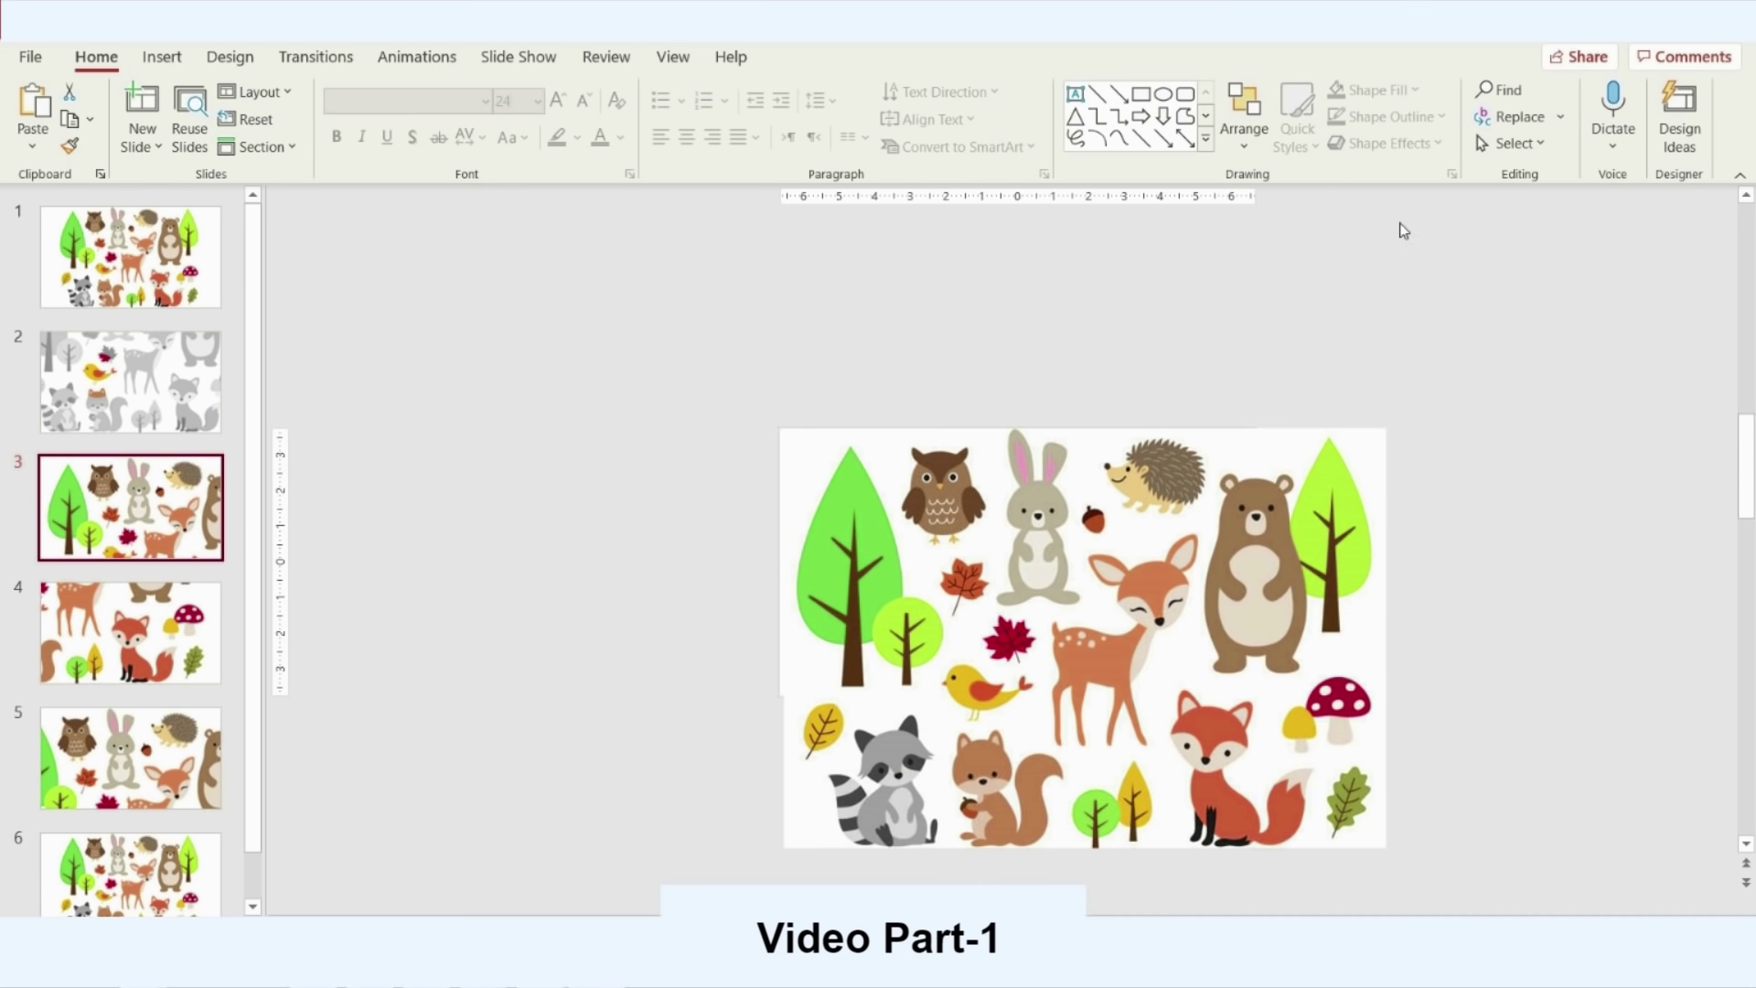
Crop slide 3's picture to a Rectangle trimmed from right, left and bottom around the rabbit, then open slide 4
{"action": "double_click", "coordinate": [1175, 562]}
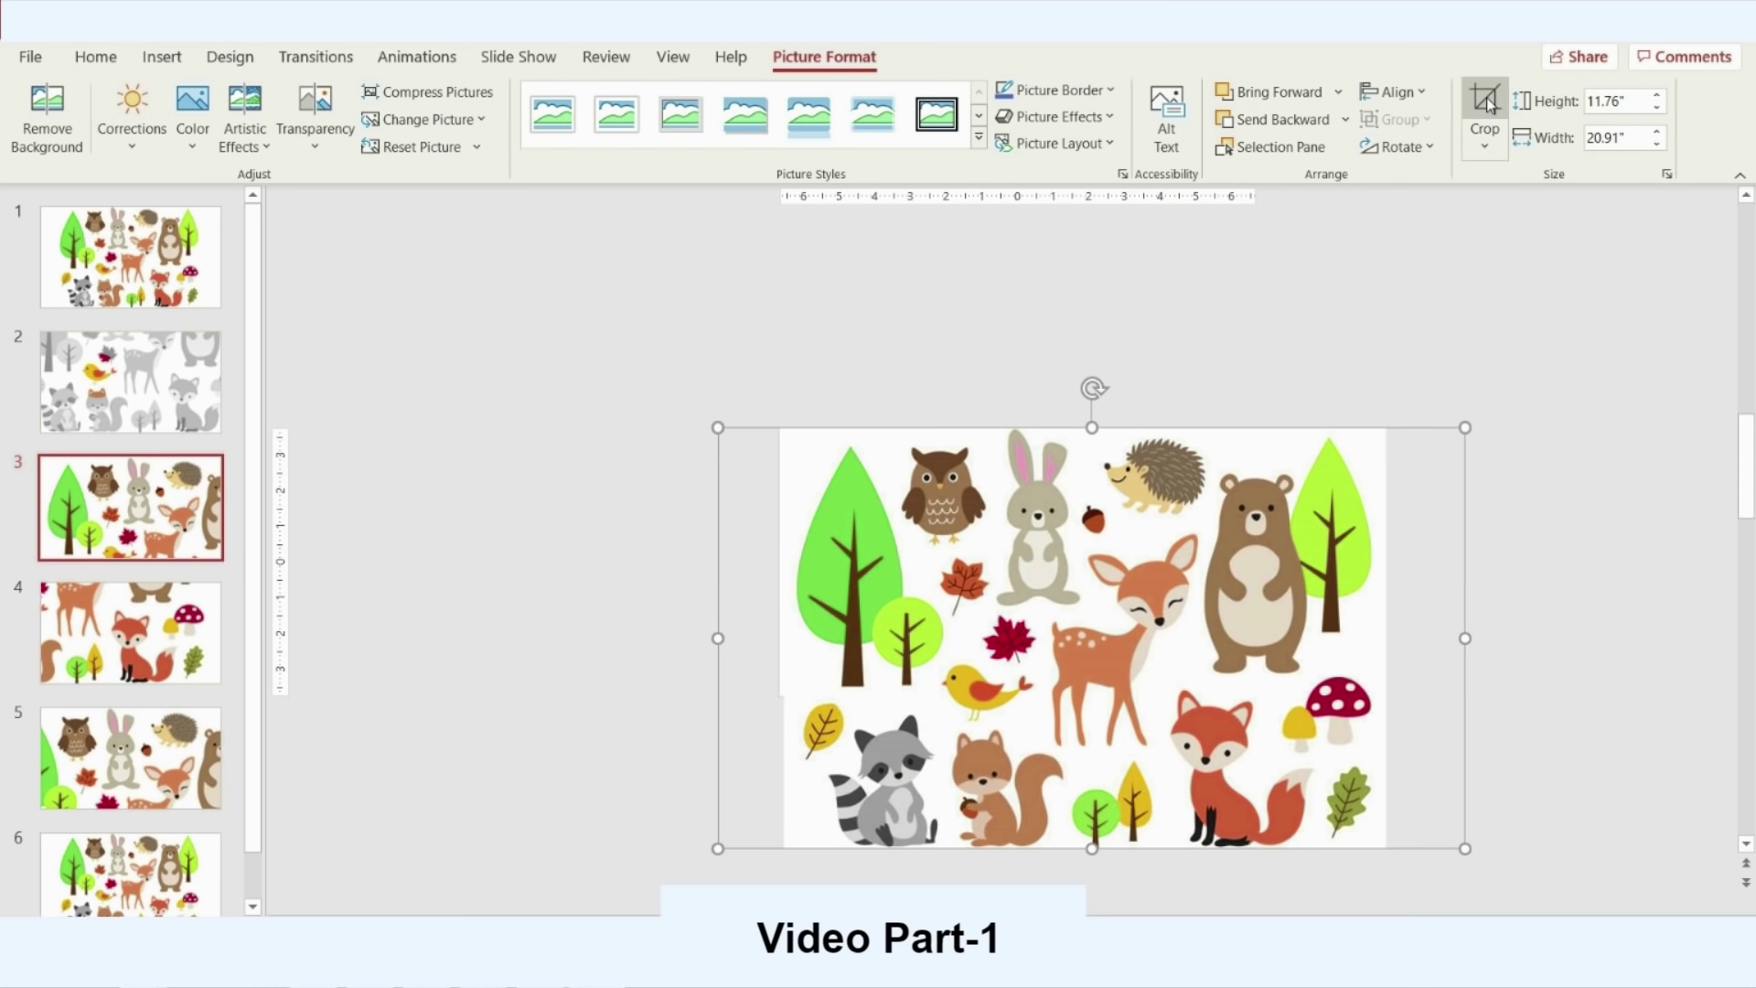
{"action": "left_click", "coordinate": [1484, 136]}
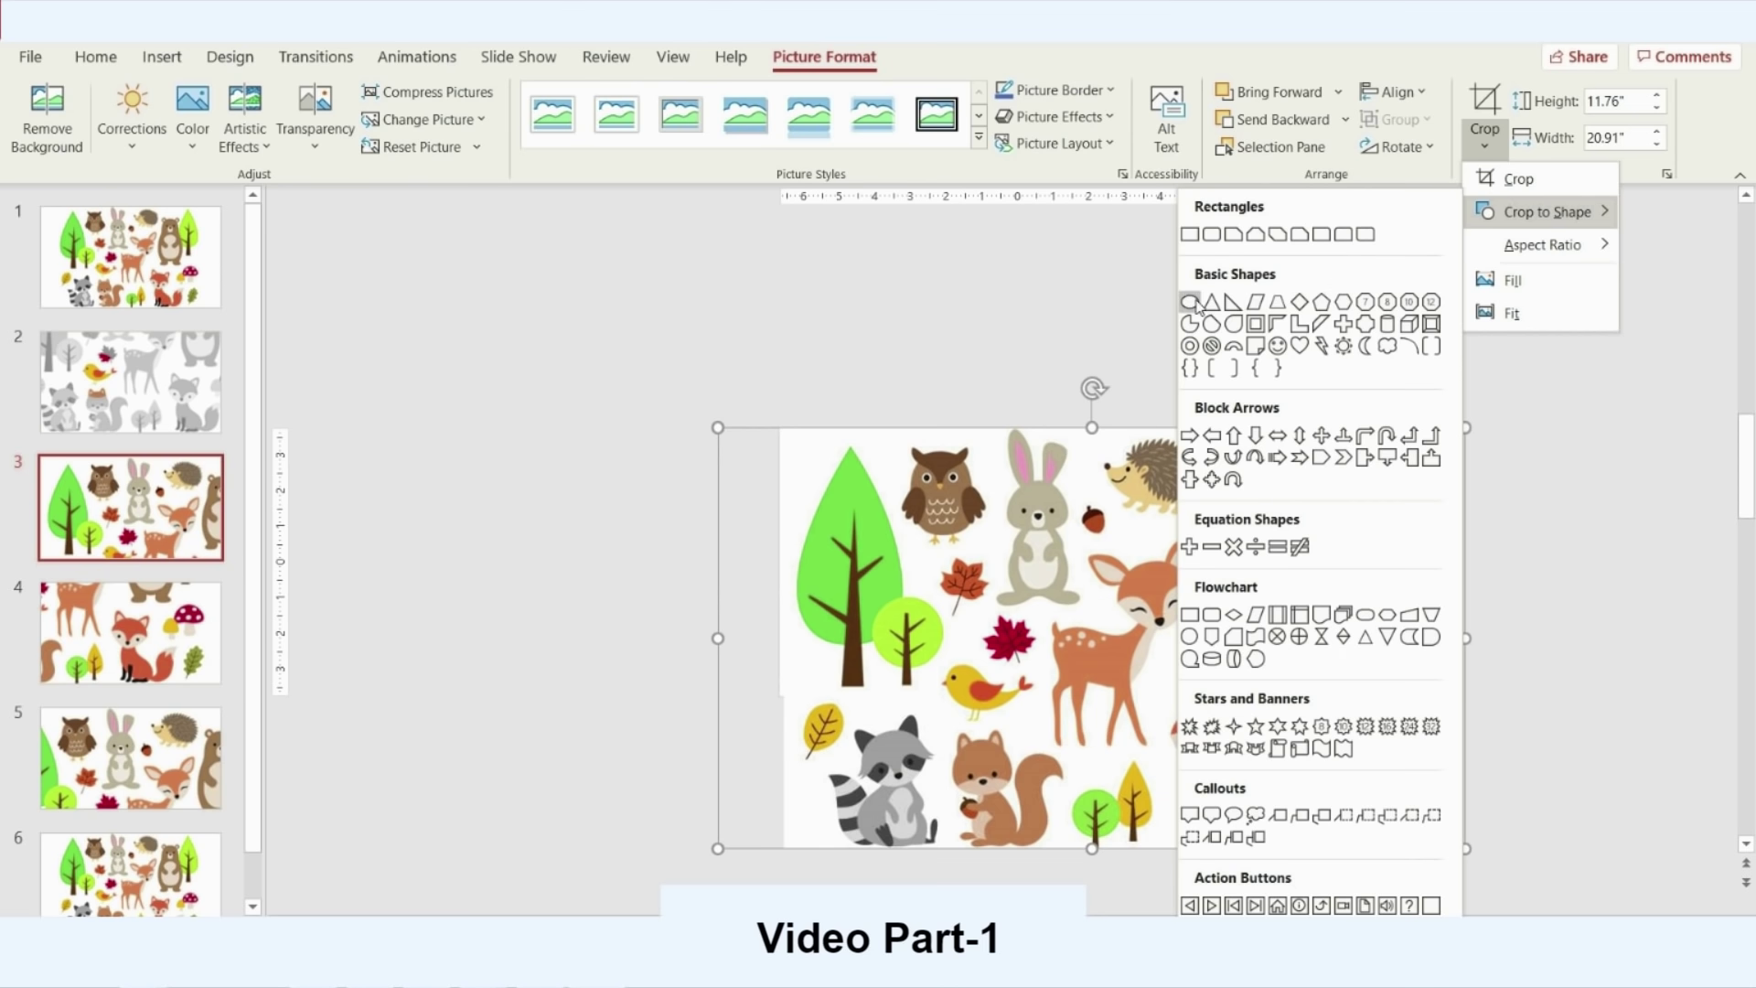
{"action": "left_click", "coordinate": [1189, 235]}
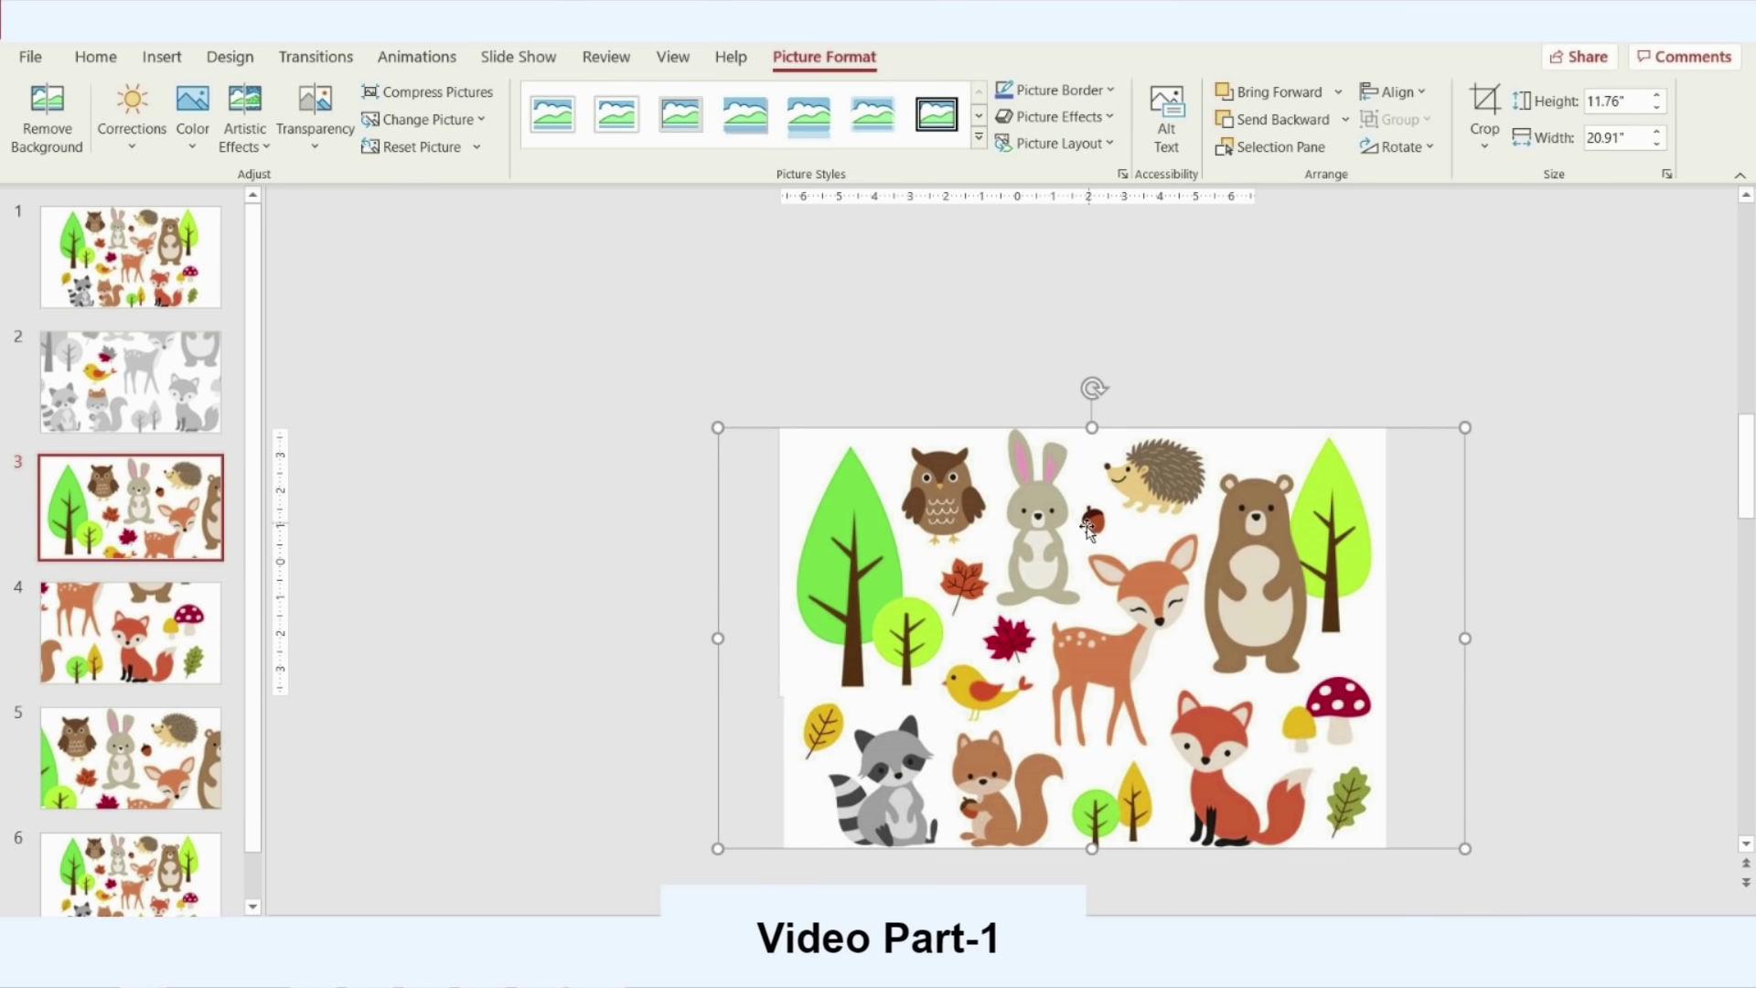
{"action": "left_click", "coordinate": [1483, 101]}
{"action": "left_click_drag", "start_coordinate": [1460, 643], "coordinate": [1090, 641]}
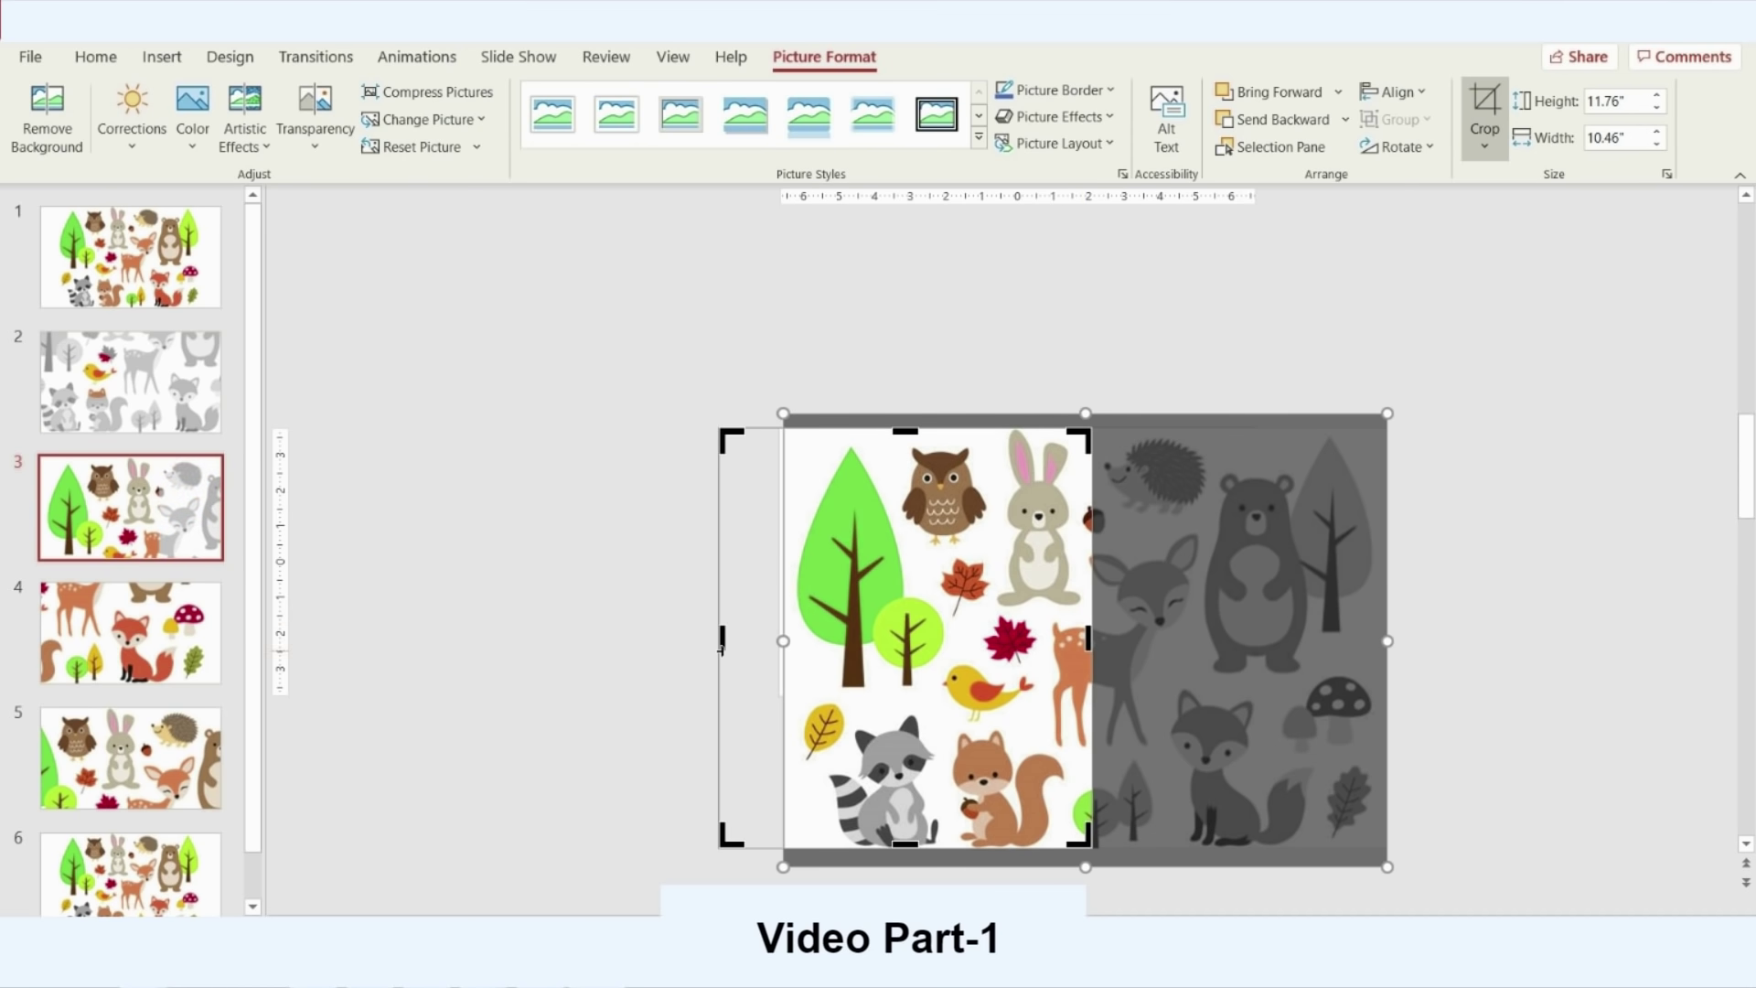
{"action": "left_click_drag", "start_coordinate": [721, 648], "coordinate": [993, 647]}
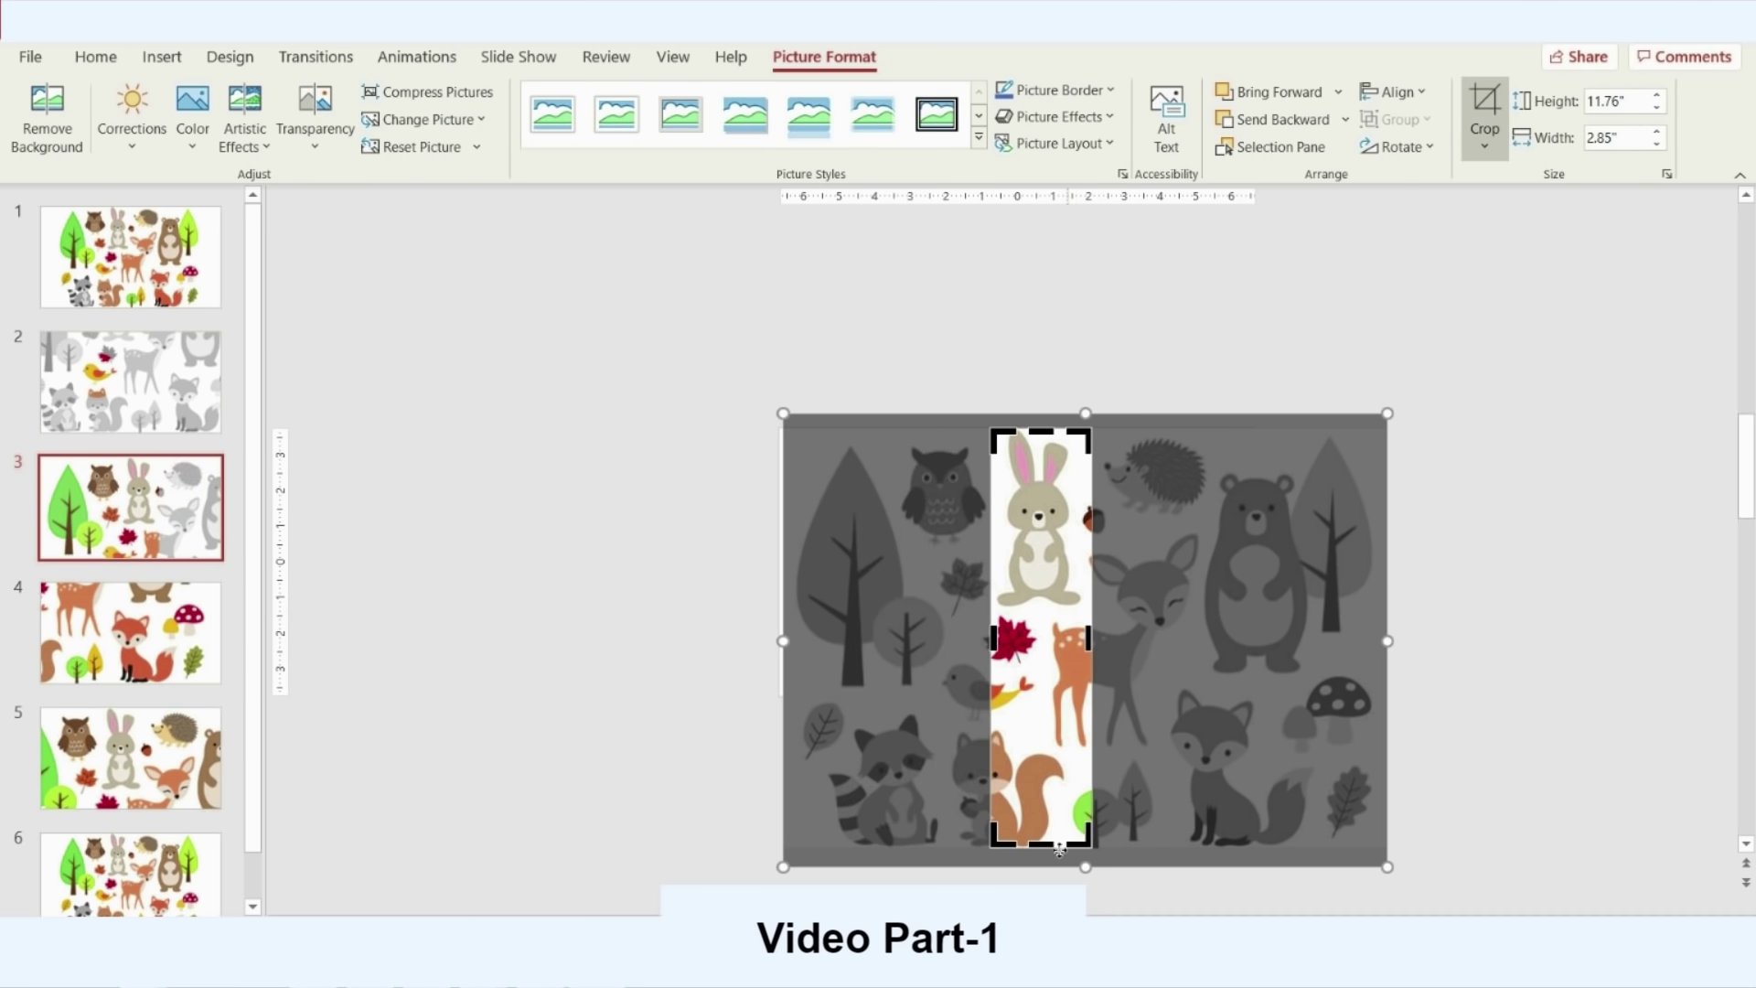
{"action": "left_click_drag", "start_coordinate": [1048, 846], "coordinate": [1049, 615]}
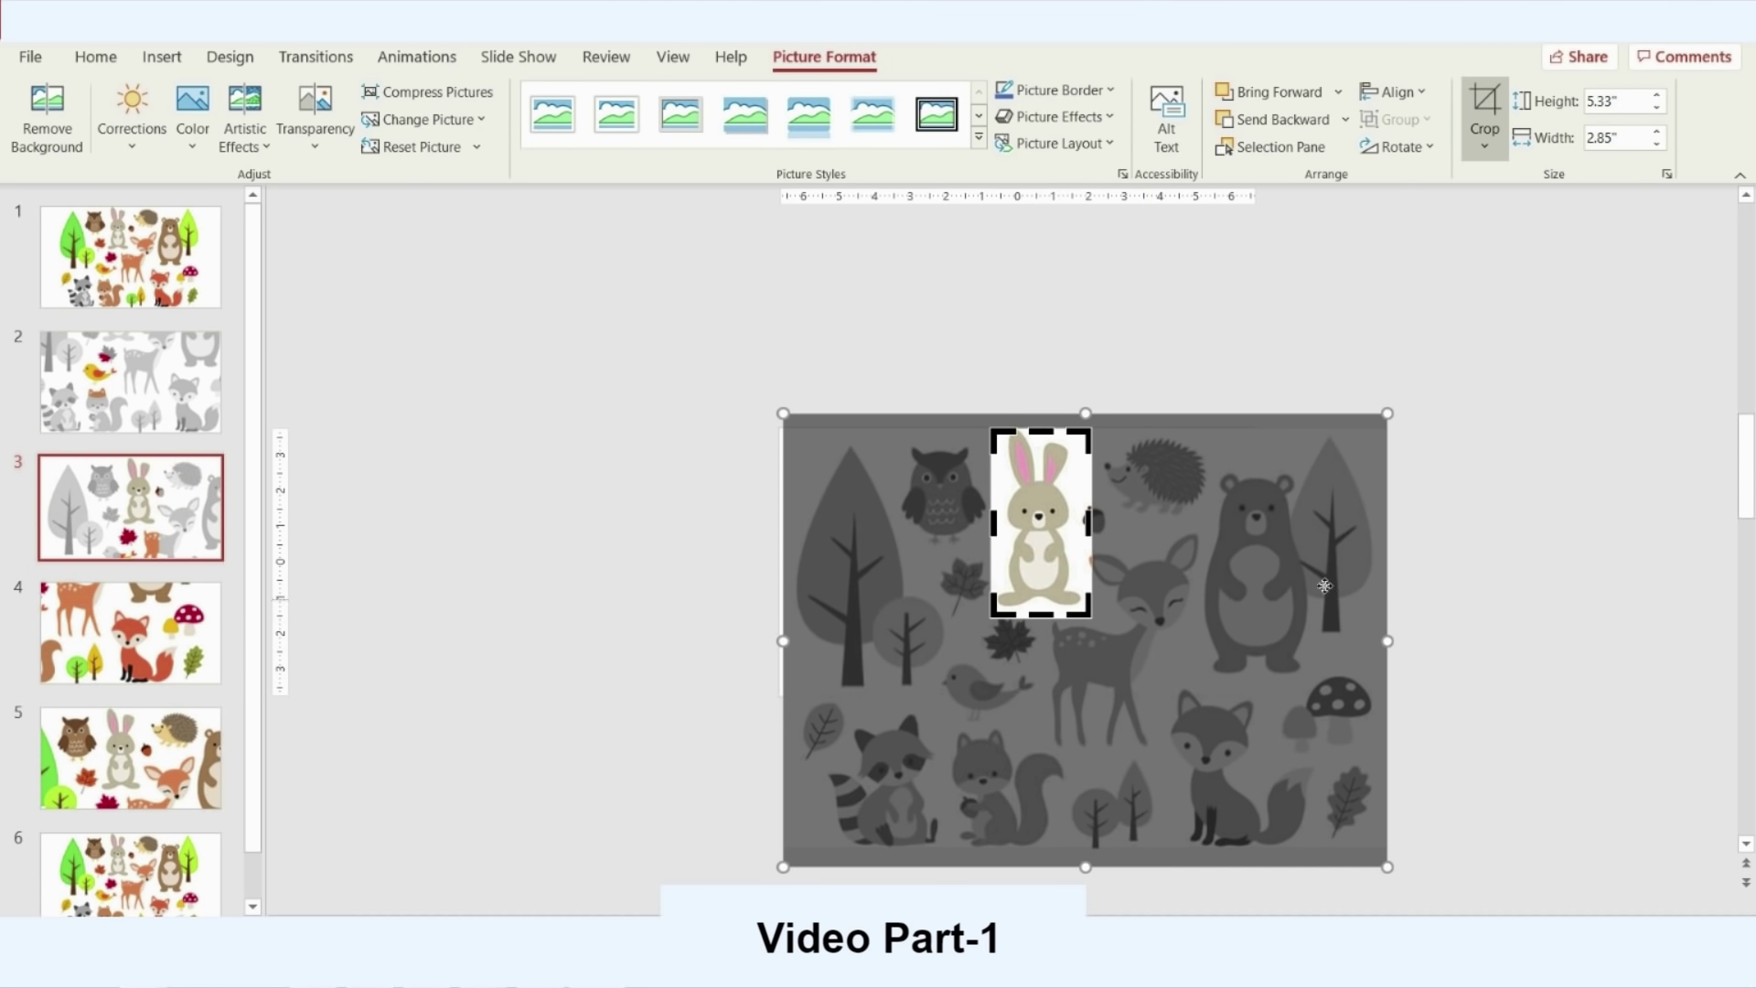
{"action": "left_click", "coordinate": [1456, 573]}
{"action": "left_click", "coordinate": [130, 632]}
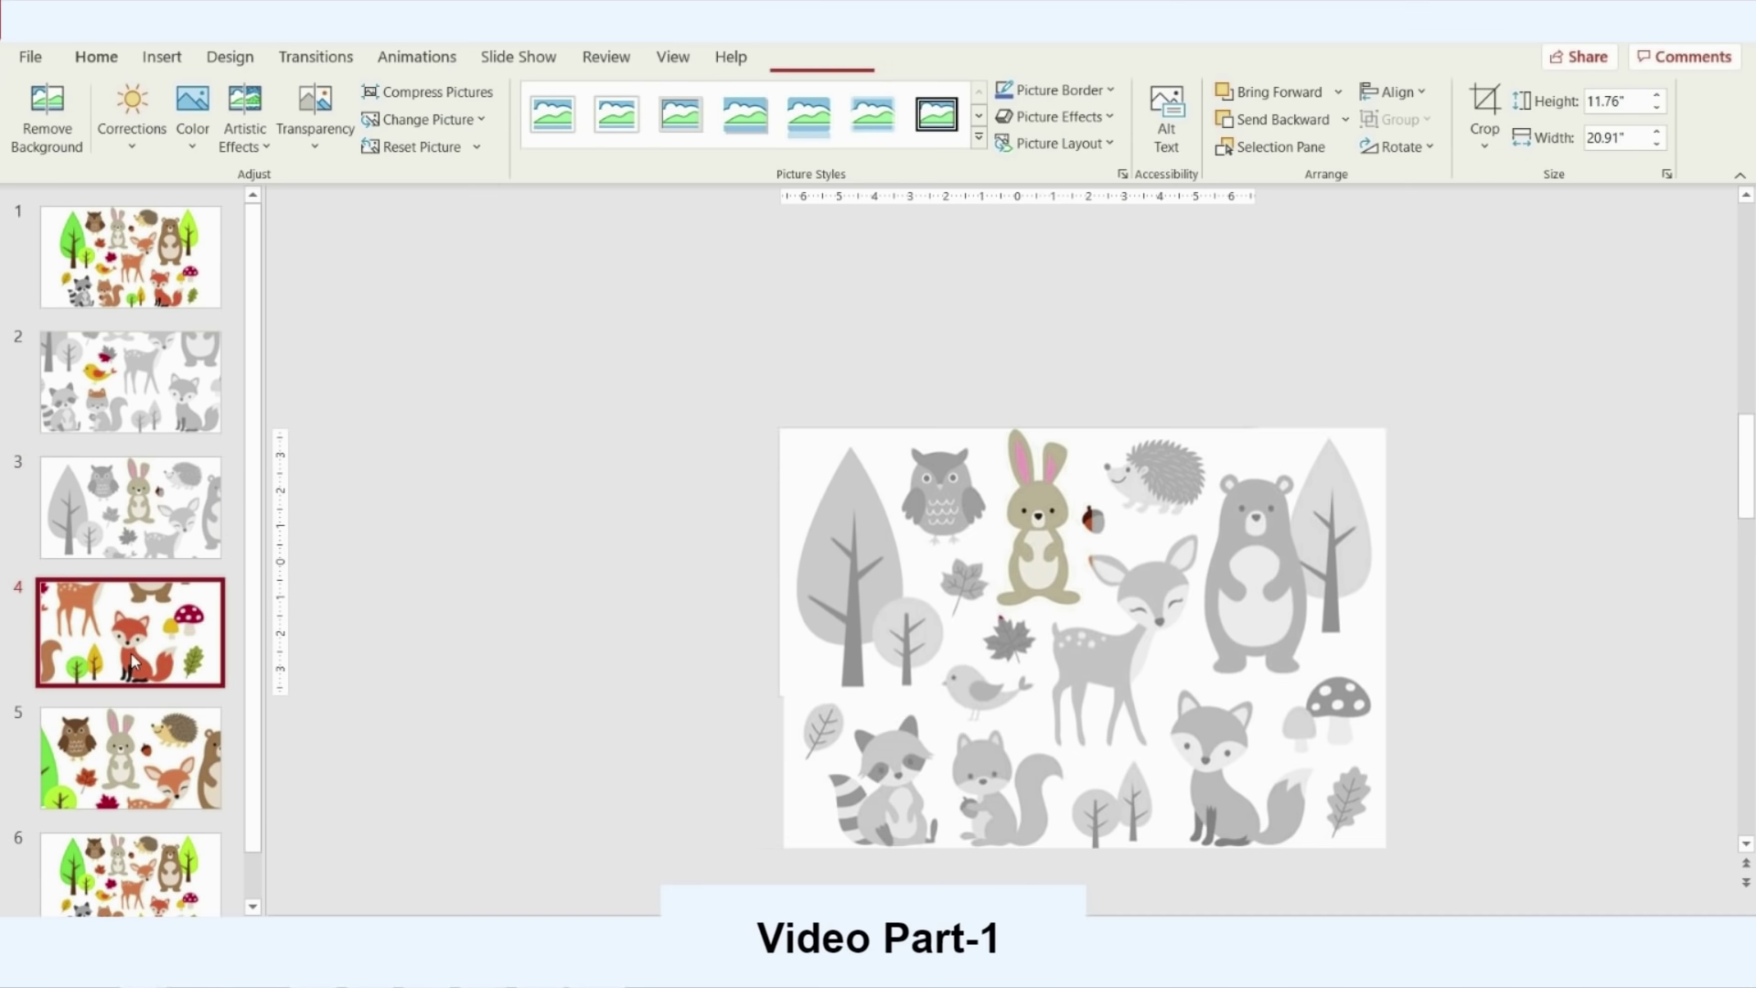
Crop slide 4's picture to an Oval and tighten it into a wide oval framing the fox, then open slide 5
{"action": "left_click", "coordinate": [1021, 496]}
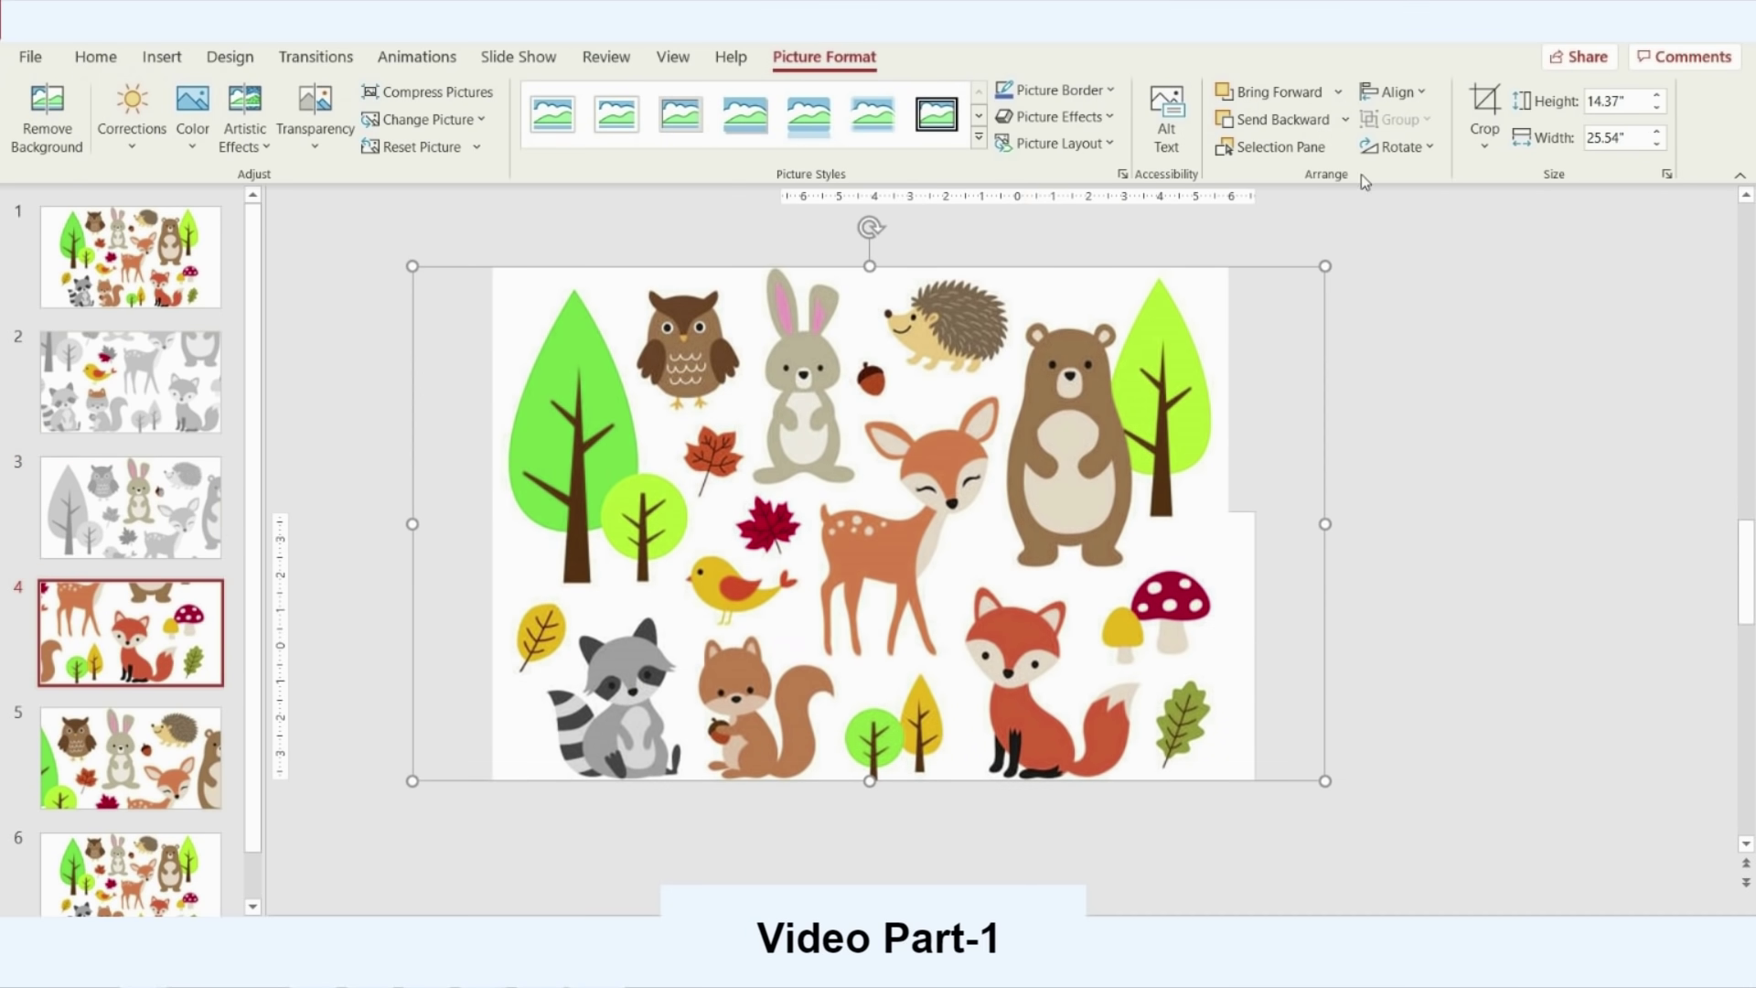
{"action": "left_click", "coordinate": [1484, 133]}
{"action": "mouse_move", "coordinate": [1541, 223]}
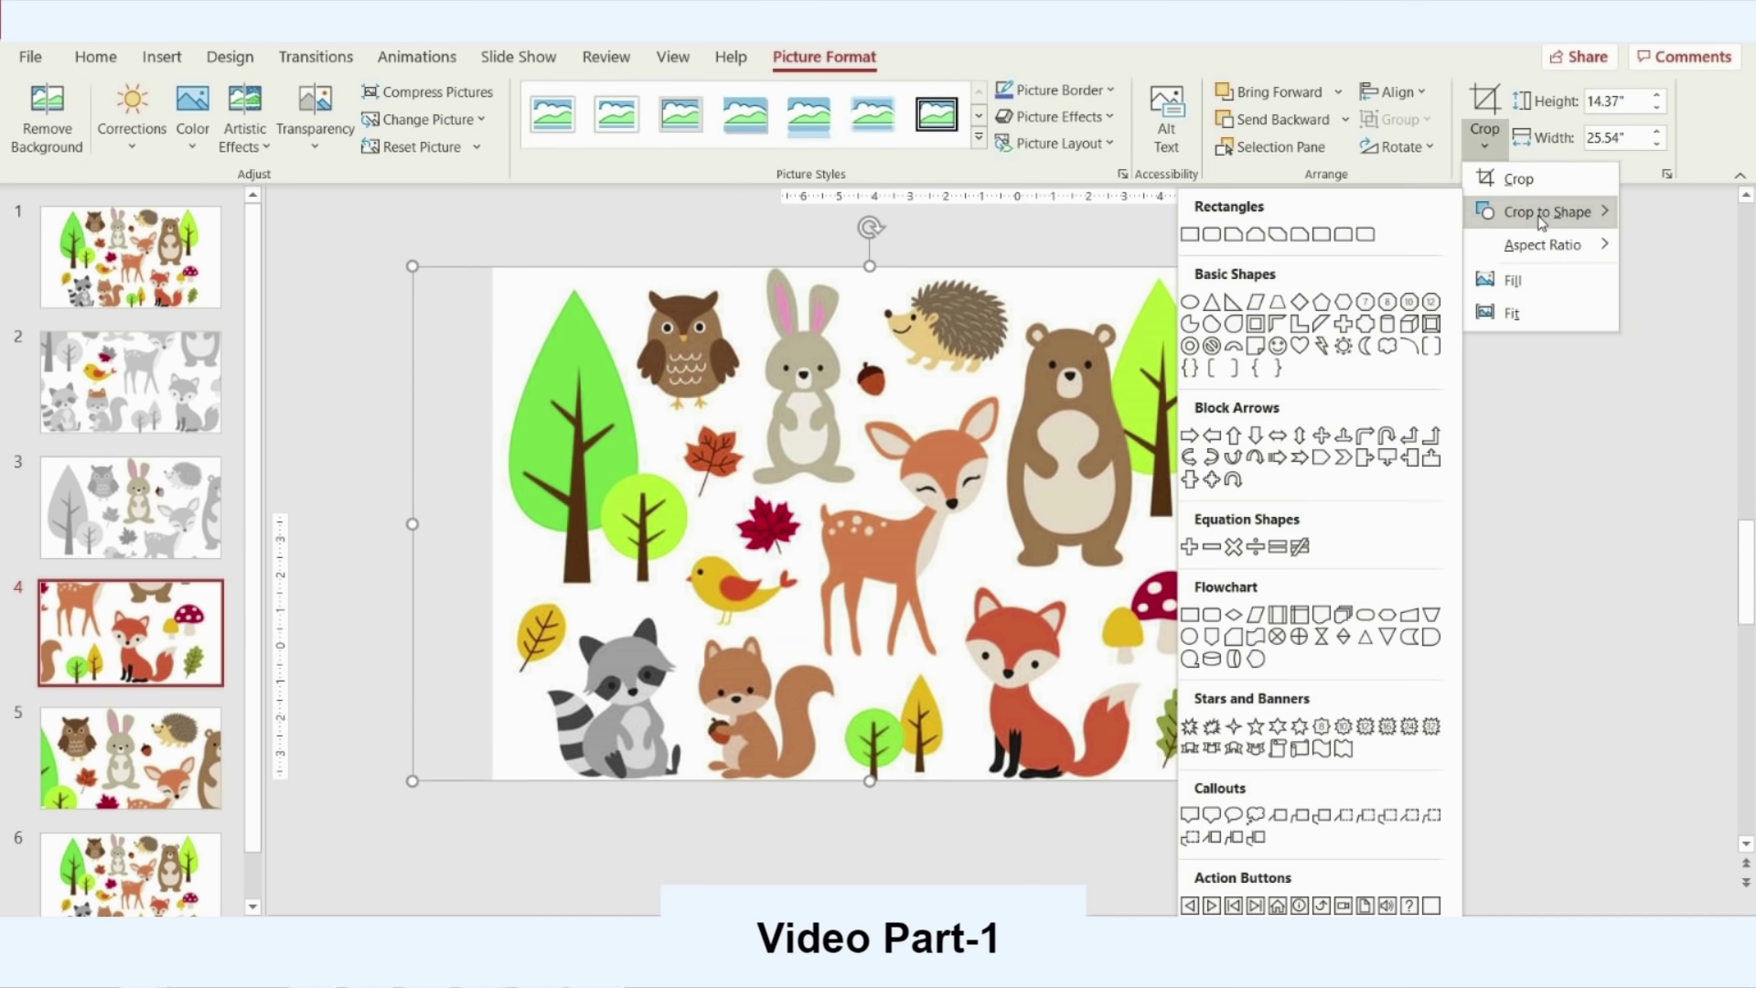
{"action": "left_click", "coordinate": [1189, 303]}
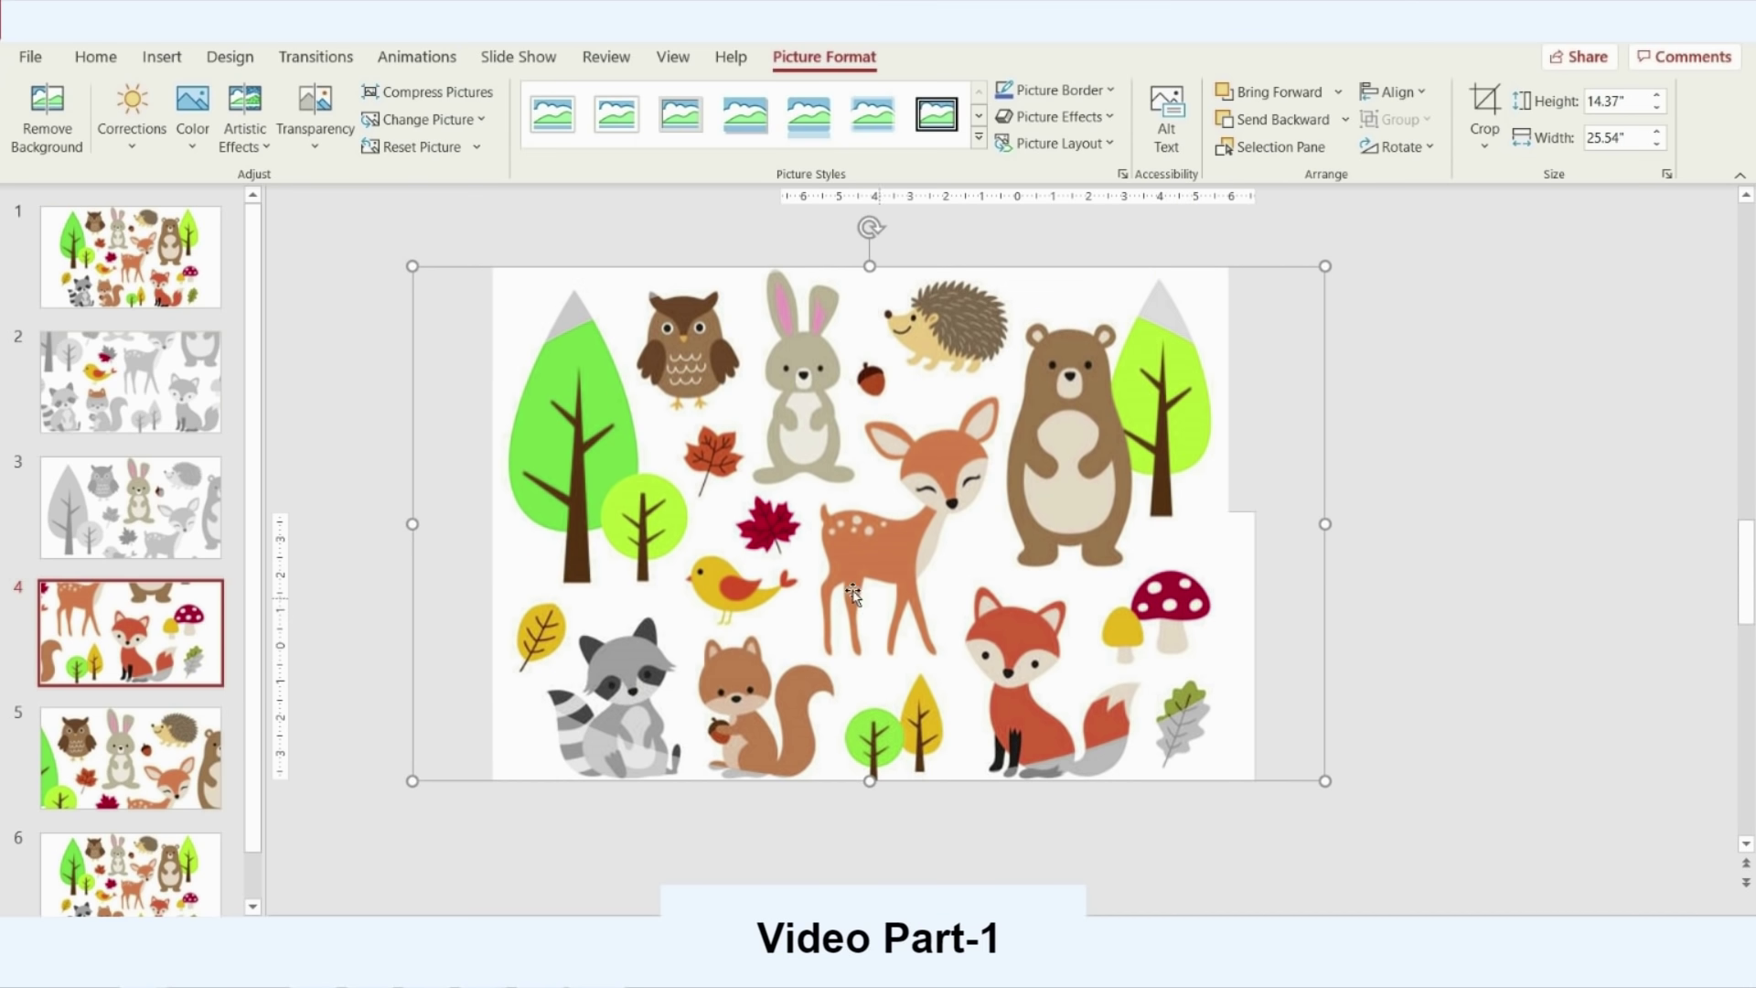
{"action": "left_click", "coordinate": [1491, 84]}
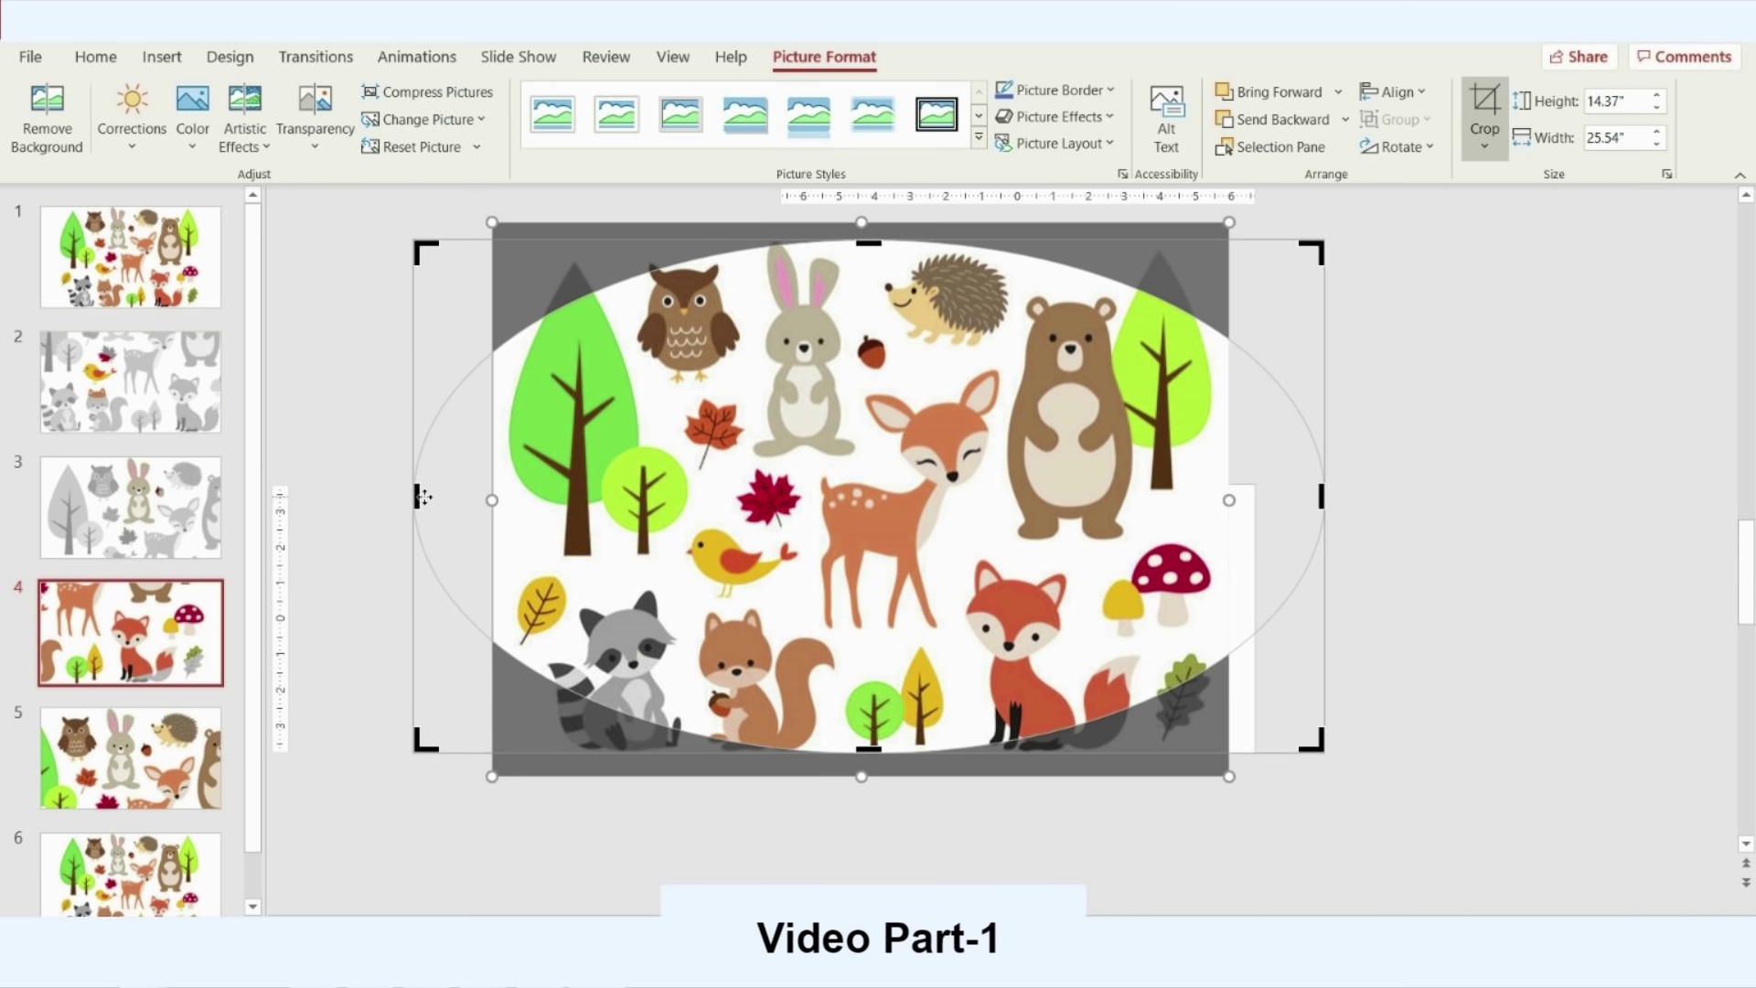
{"action": "left_click_drag", "start_coordinate": [418, 495], "coordinate": [796, 495]}
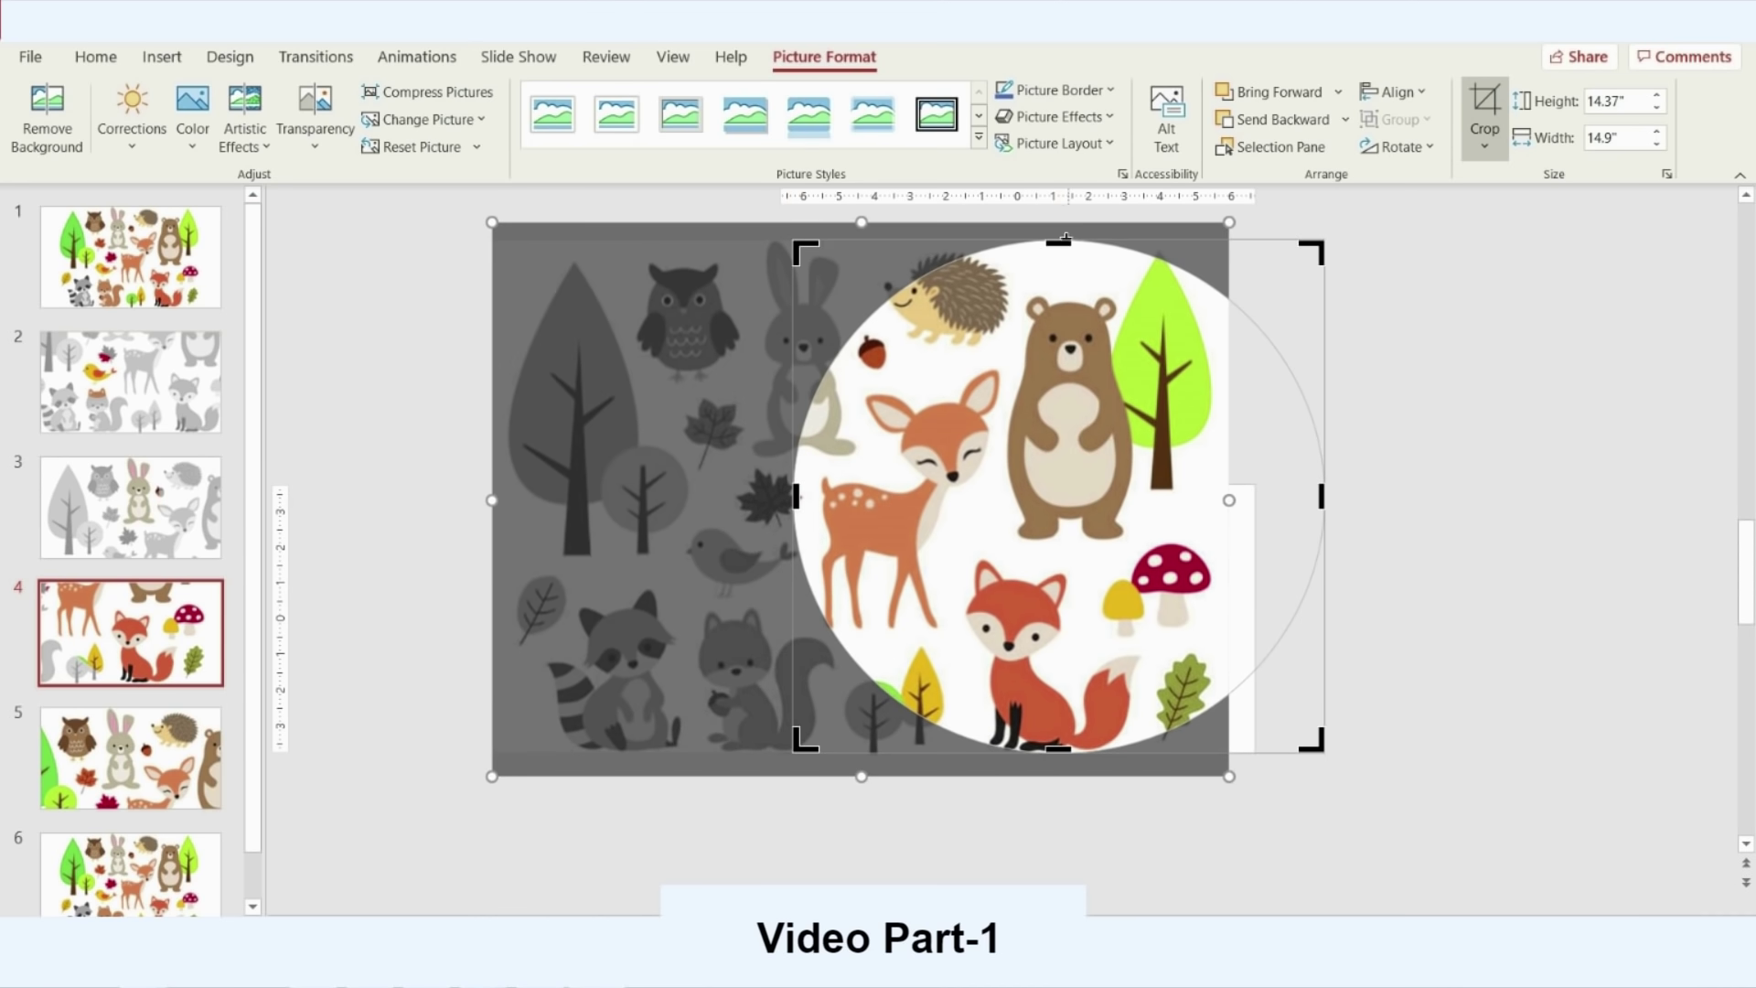
{"action": "left_click_drag", "start_coordinate": [1058, 243], "coordinate": [1058, 528]}
{"action": "left_click_drag", "start_coordinate": [1289, 627], "coordinate": [1221, 645]}
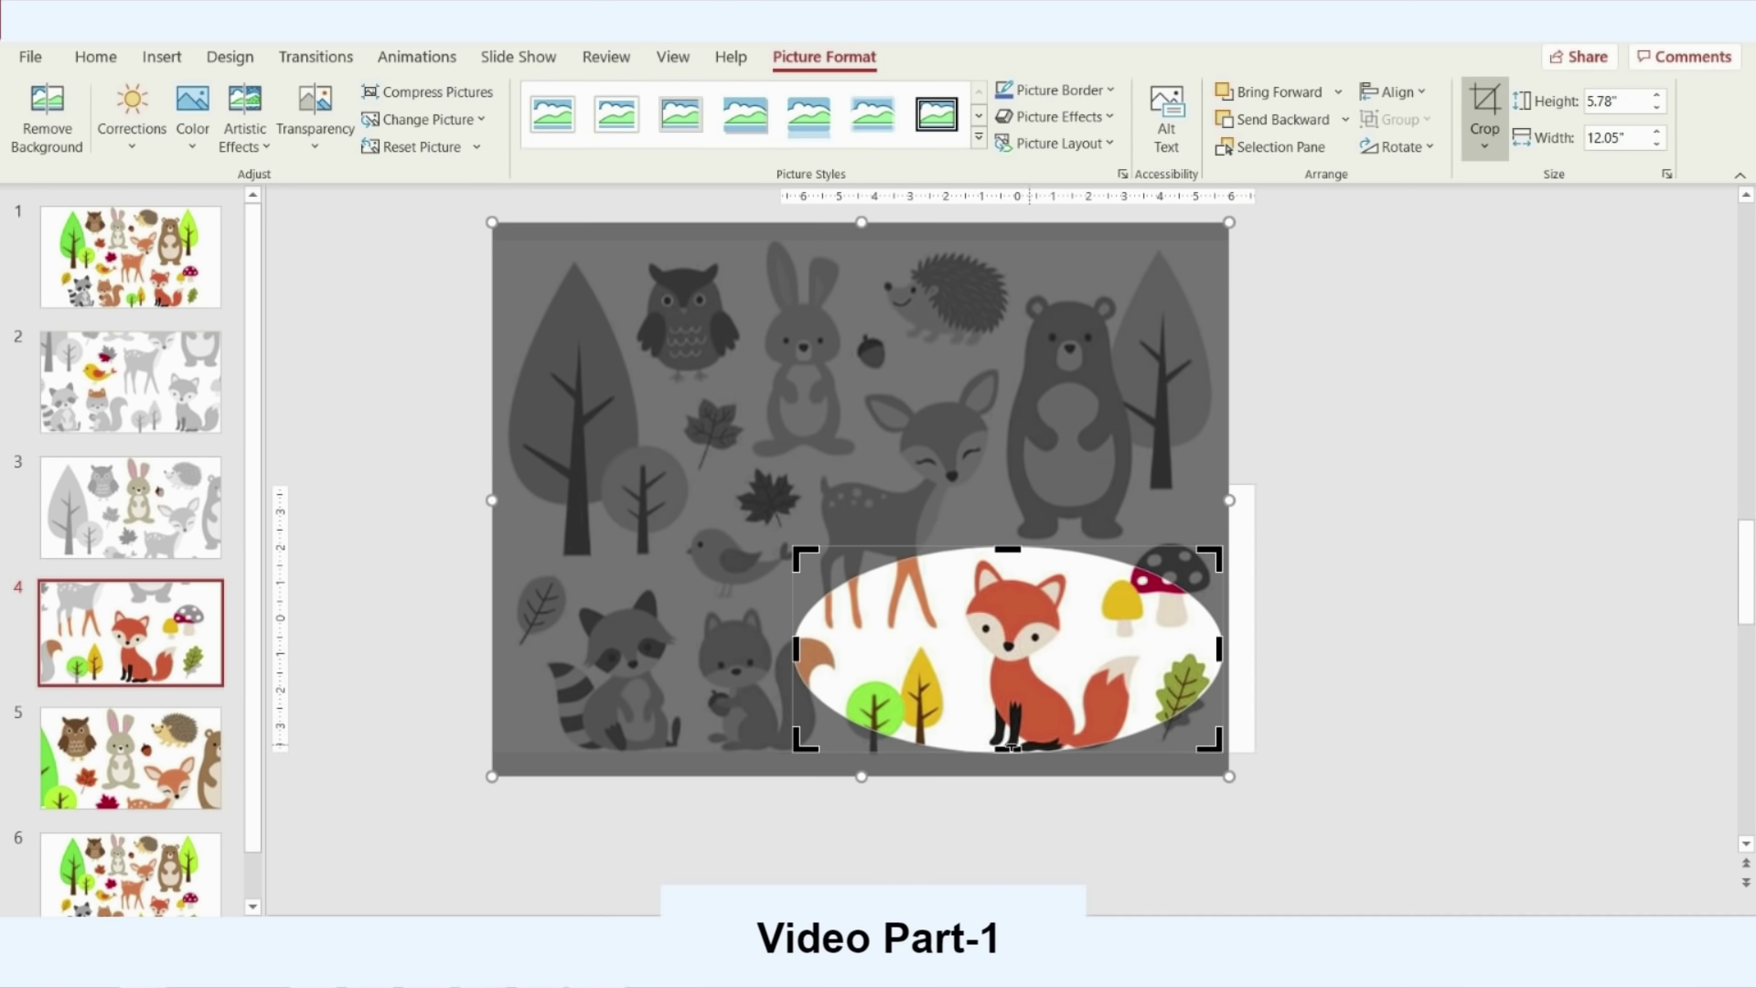
{"action": "left_click_drag", "start_coordinate": [1006, 750], "coordinate": [1006, 777]}
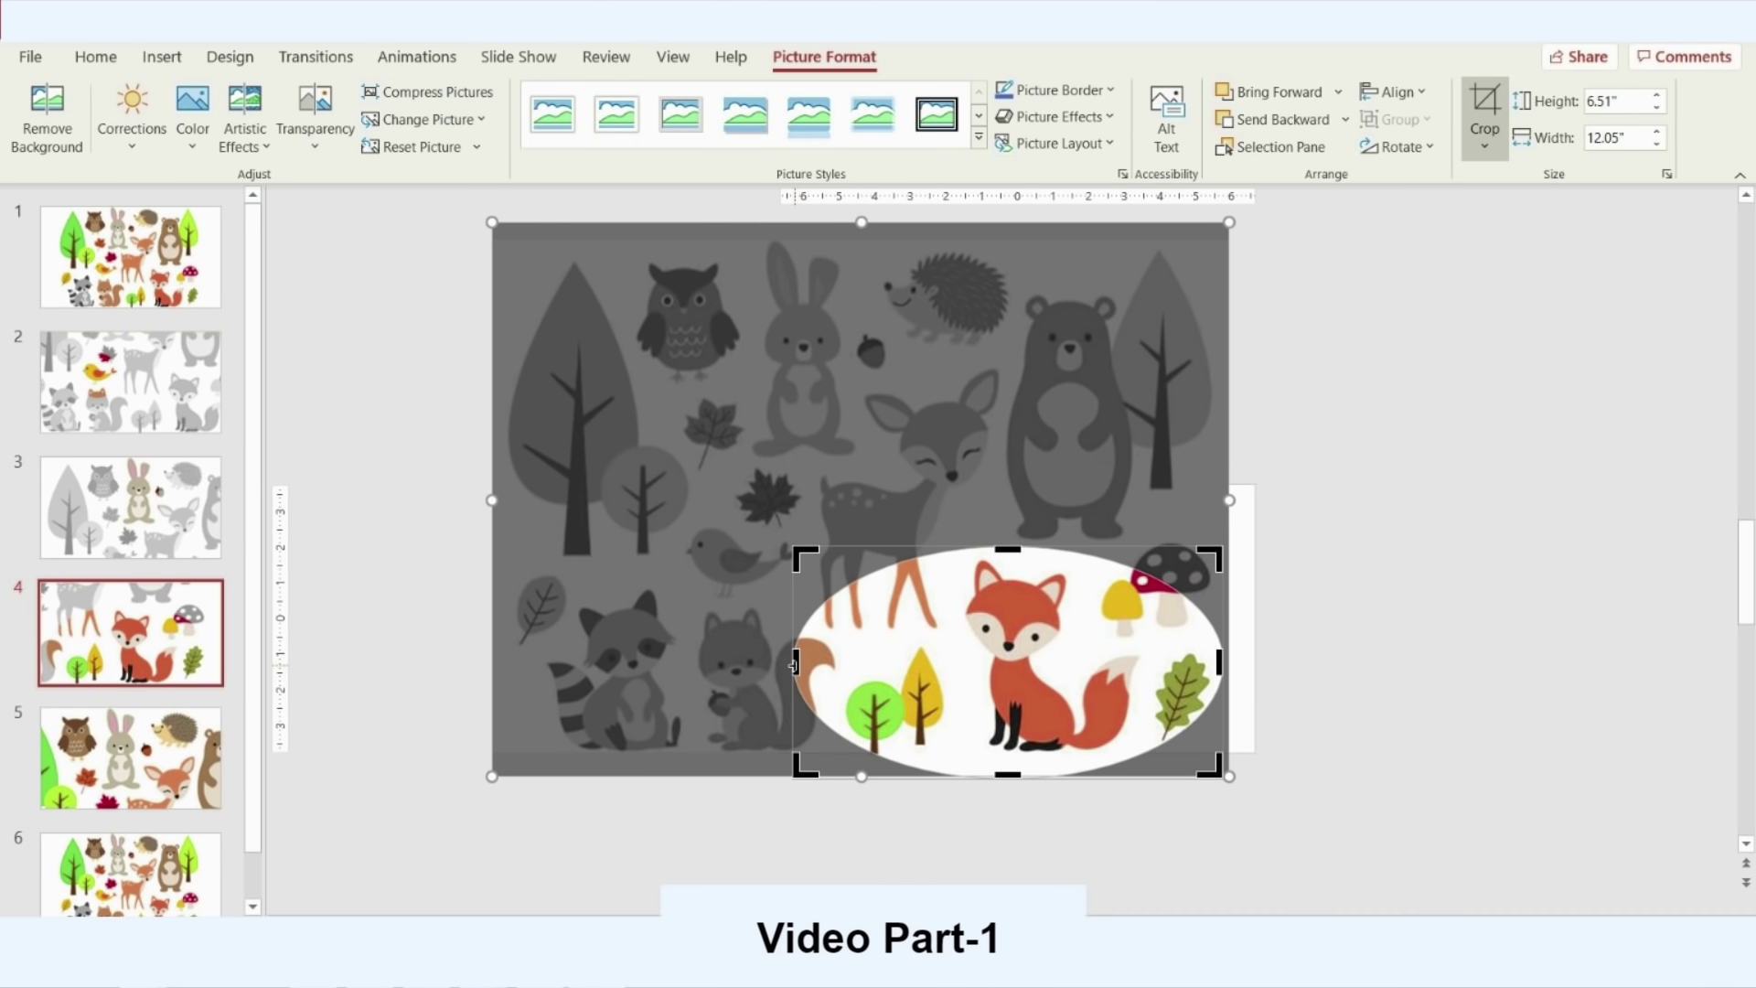
{"action": "left_click_drag", "start_coordinate": [832, 672], "coordinate": [868, 672]}
{"action": "left_click", "coordinate": [1325, 629]}
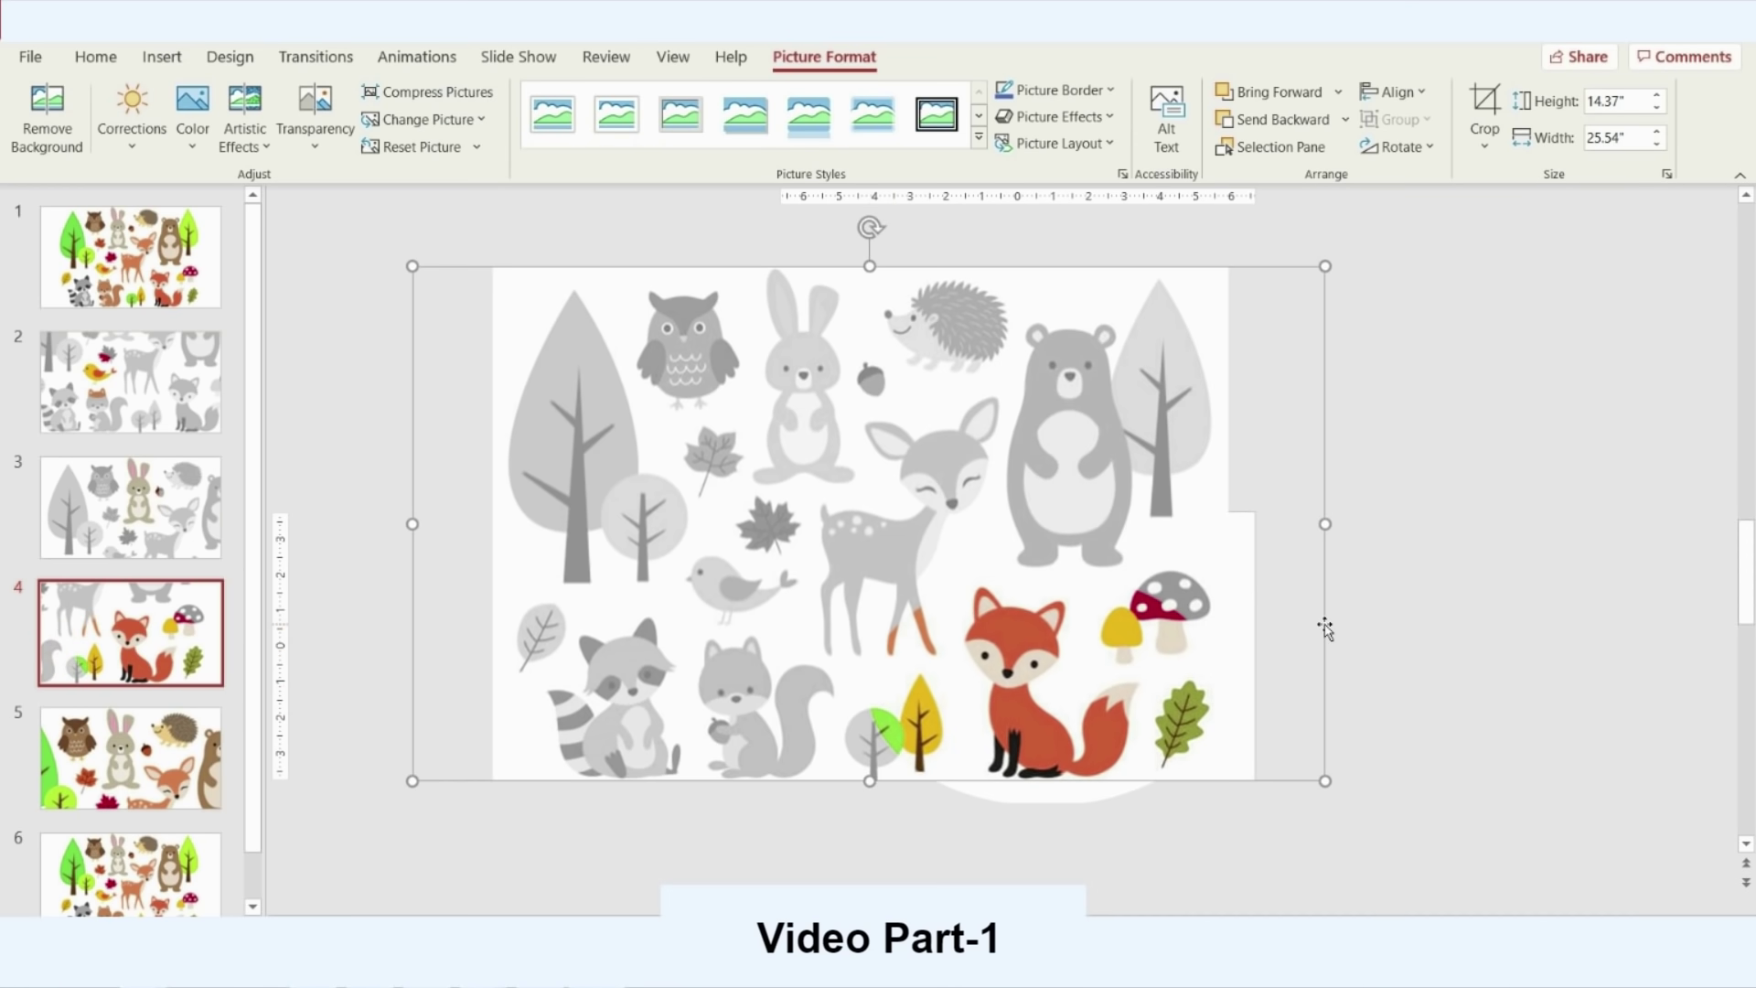
{"action": "left_click", "coordinate": [157, 761]}
Crop slide 5's picture to a Diamond and trim it to a small diamond around the owl, then open slide 6
{"action": "double_click", "coordinate": [823, 567]}
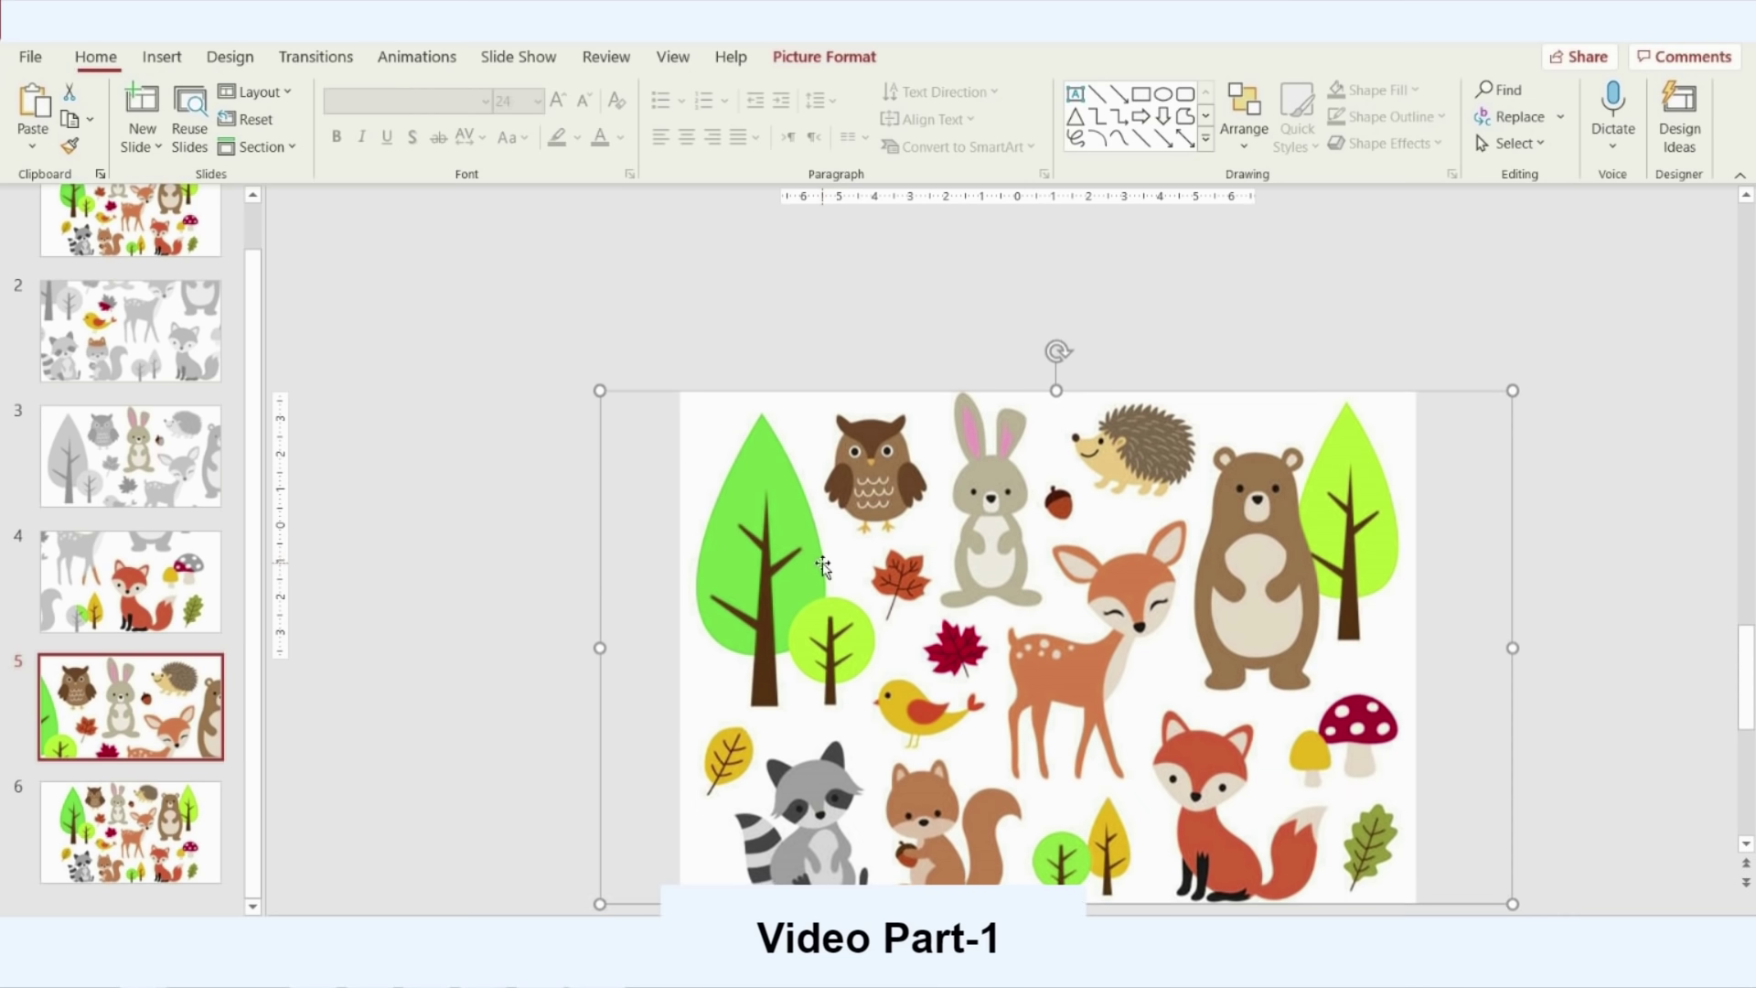
{"action": "left_click", "coordinate": [1485, 145]}
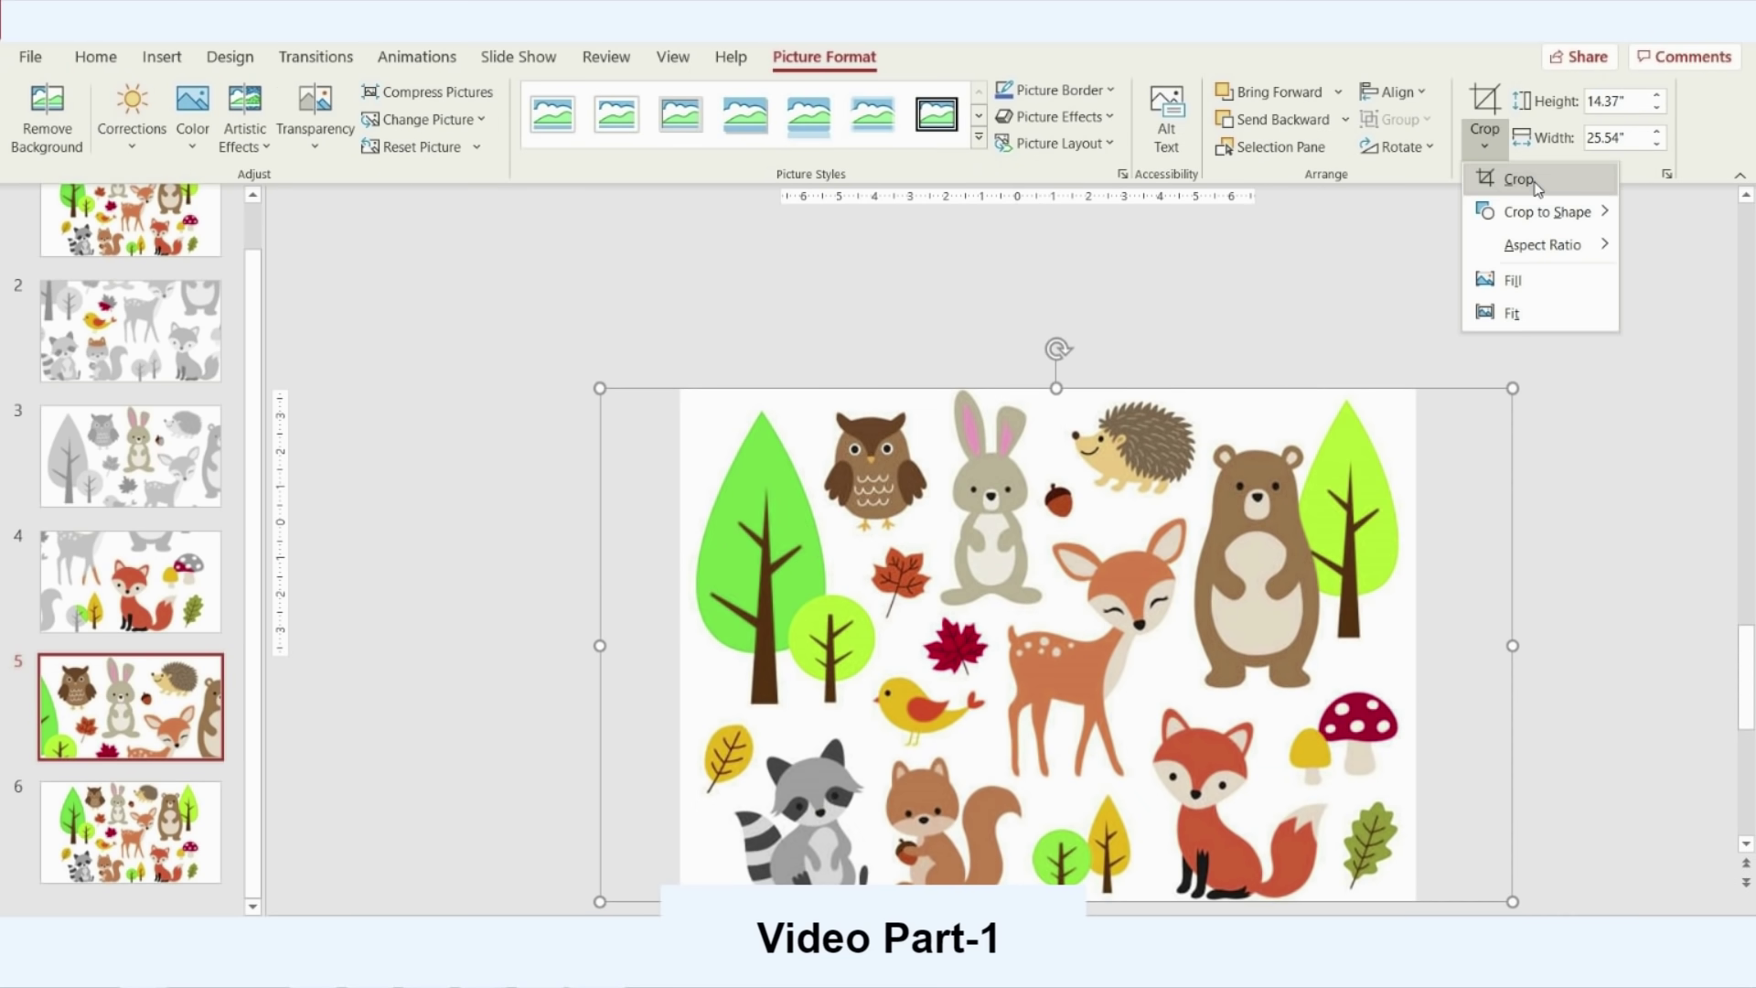
{"action": "mouse_move", "coordinate": [1543, 211]}
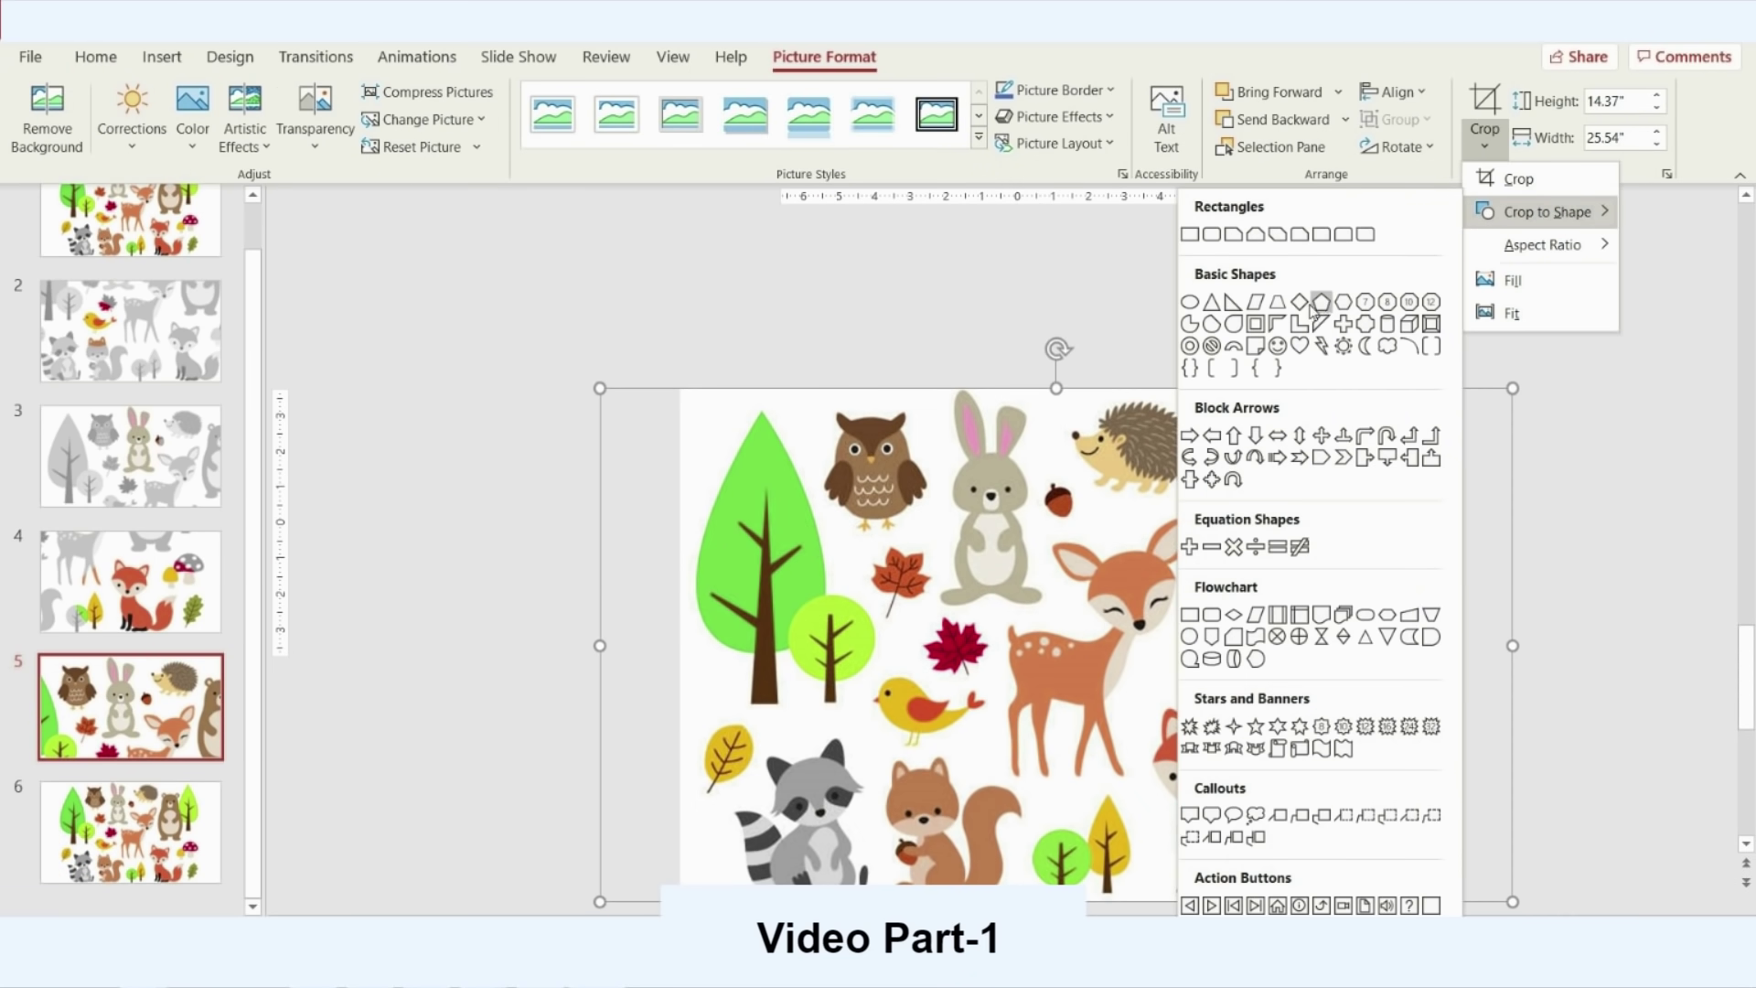
{"action": "left_click", "coordinate": [1313, 310]}
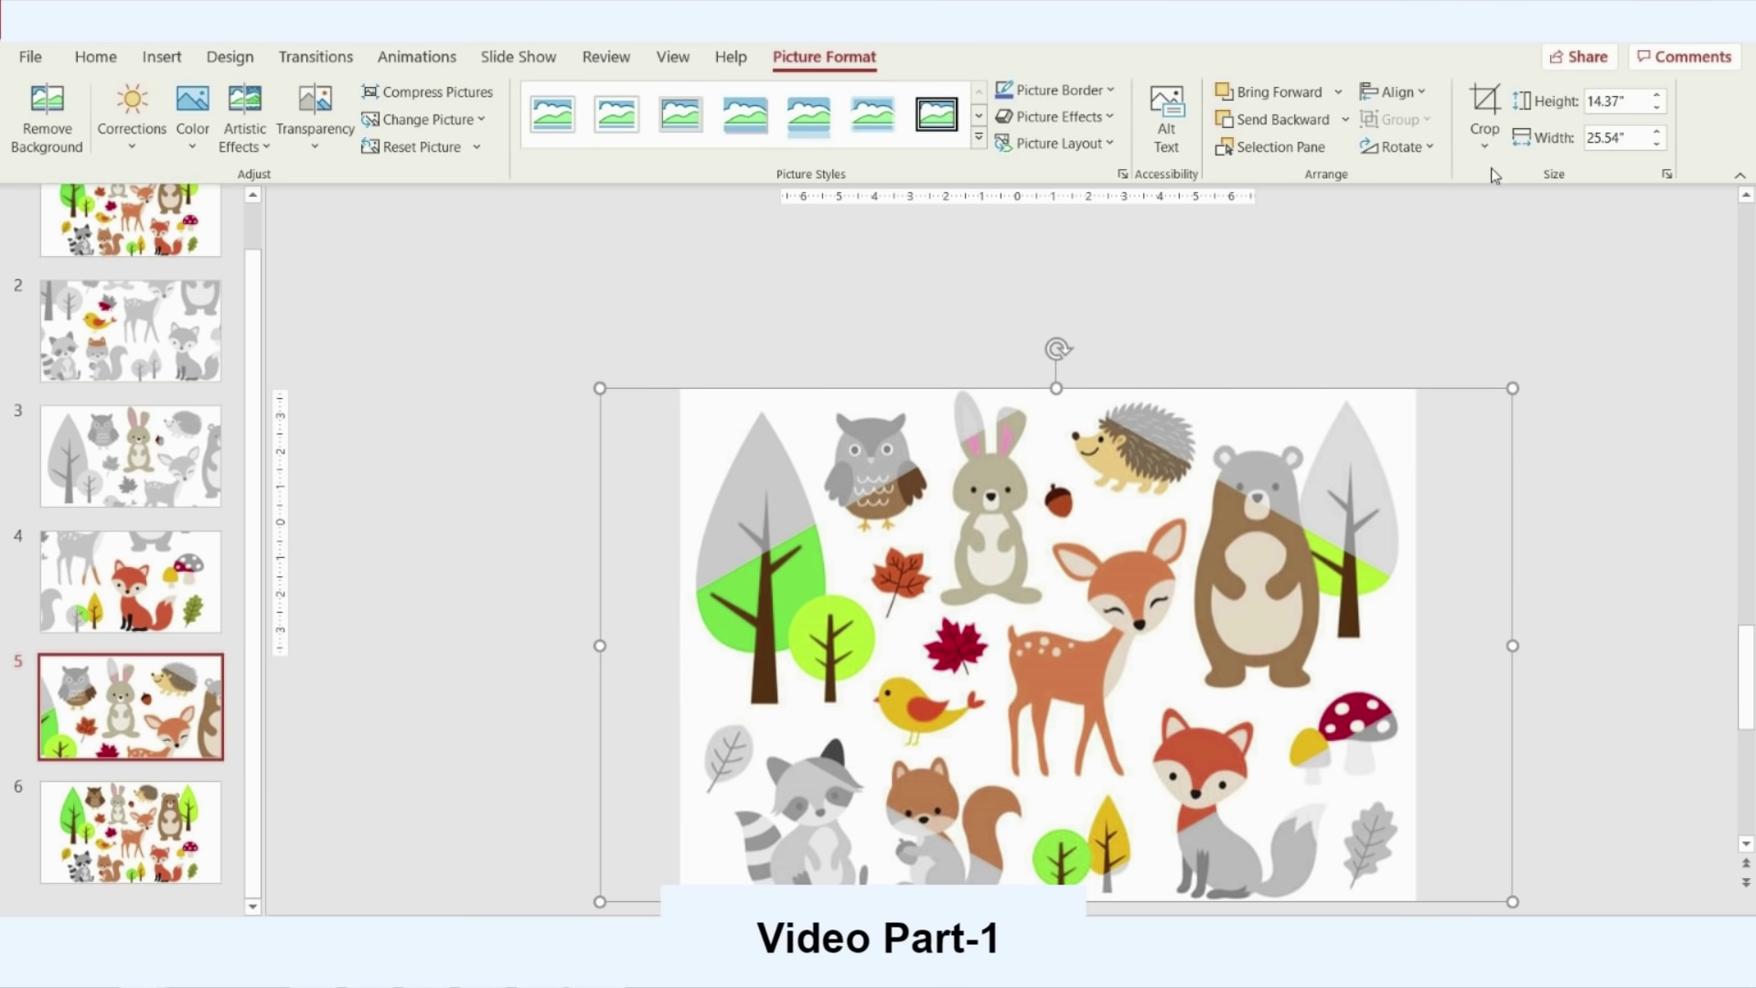
{"action": "left_click", "coordinate": [1484, 114]}
{"action": "left_click_drag", "start_coordinate": [1504, 622], "coordinate": [1104, 622]}
{"action": "left_click_drag", "start_coordinate": [853, 873], "coordinate": [853, 542]}
{"action": "left_click_drag", "start_coordinate": [602, 455], "coordinate": [731, 455]}
{"action": "left_click_drag", "start_coordinate": [1107, 450], "coordinate": [1004, 453]}
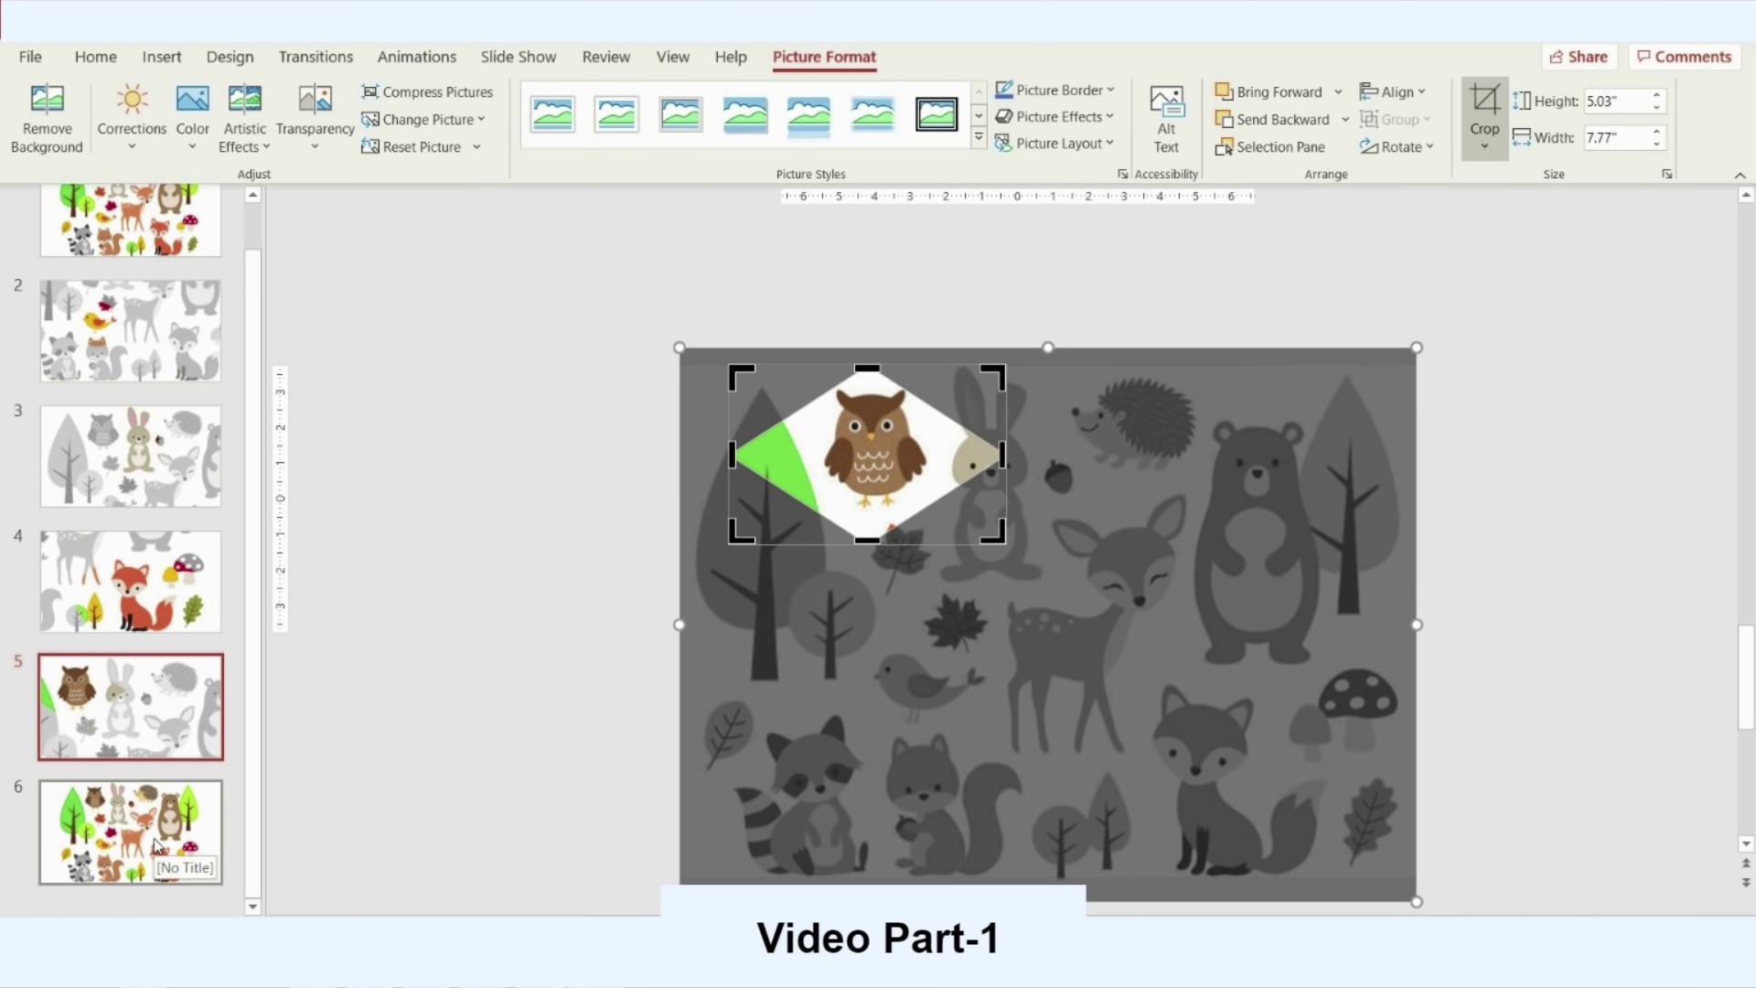
{"action": "left_click", "coordinate": [157, 845]}
{"action": "scroll", "coordinate": [180, 580], "scroll_direction": "up", "scroll_amount": 2}
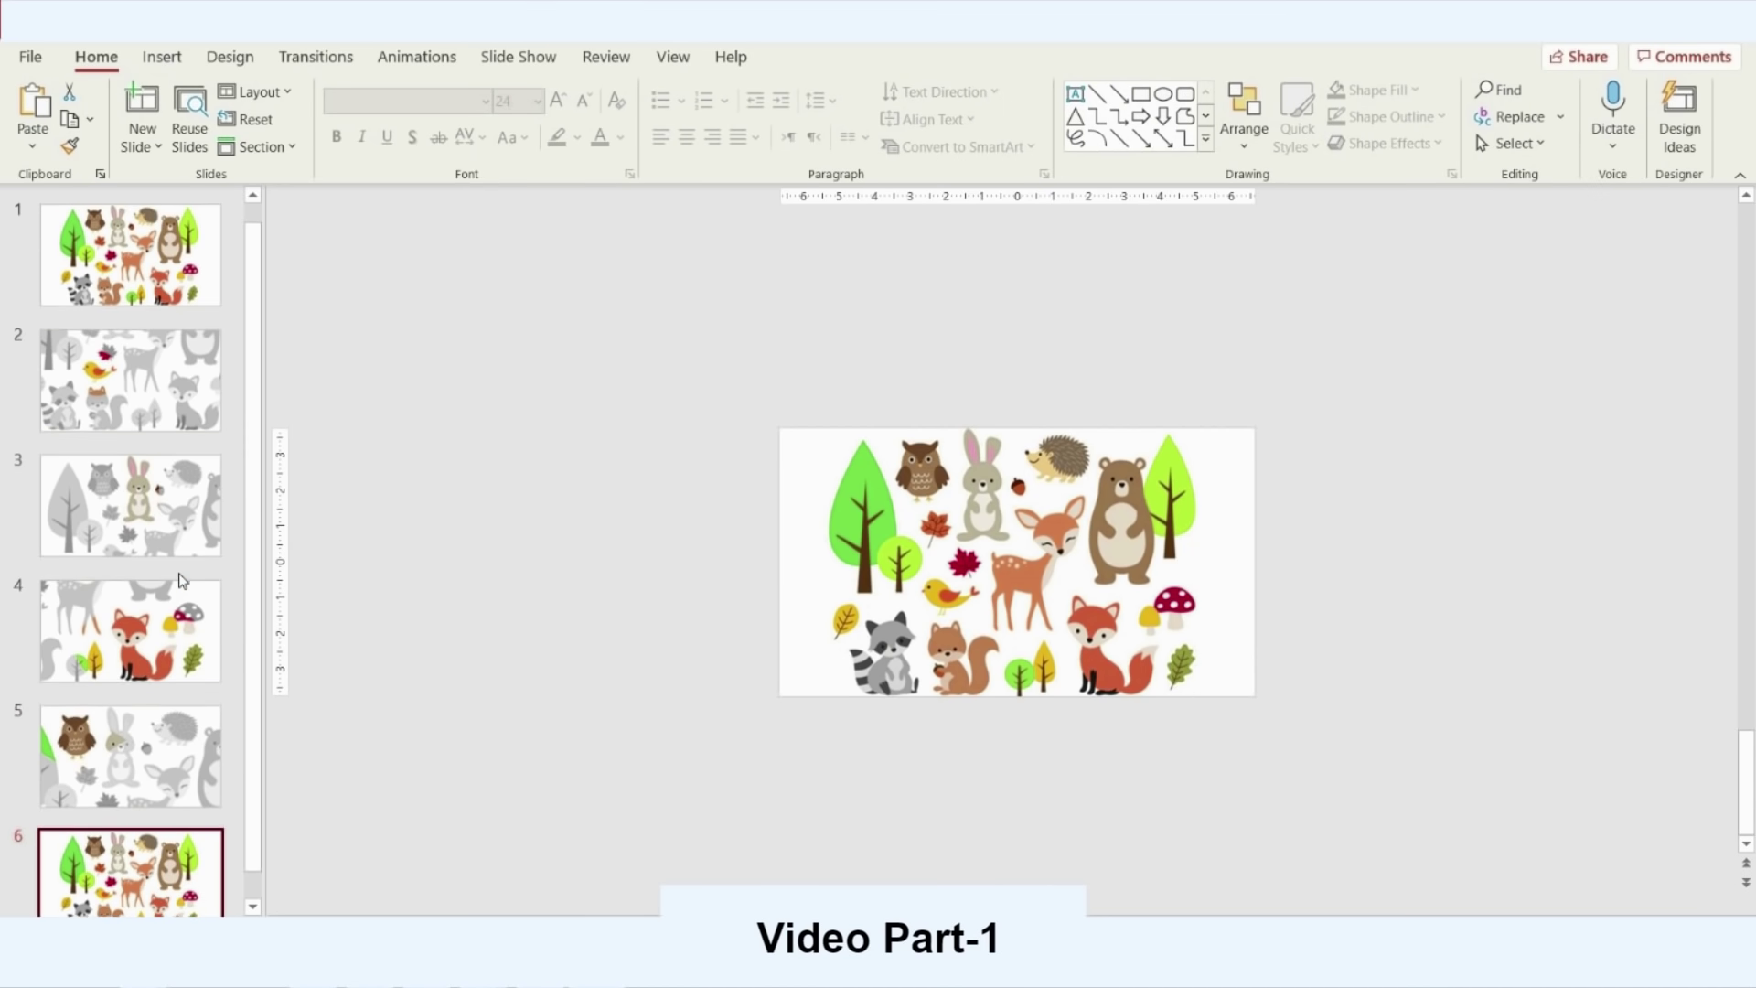
Apply the Morph transition to woodland slides 2–6, then return to slide 1
{"action": "left_click", "coordinate": [200, 391]}
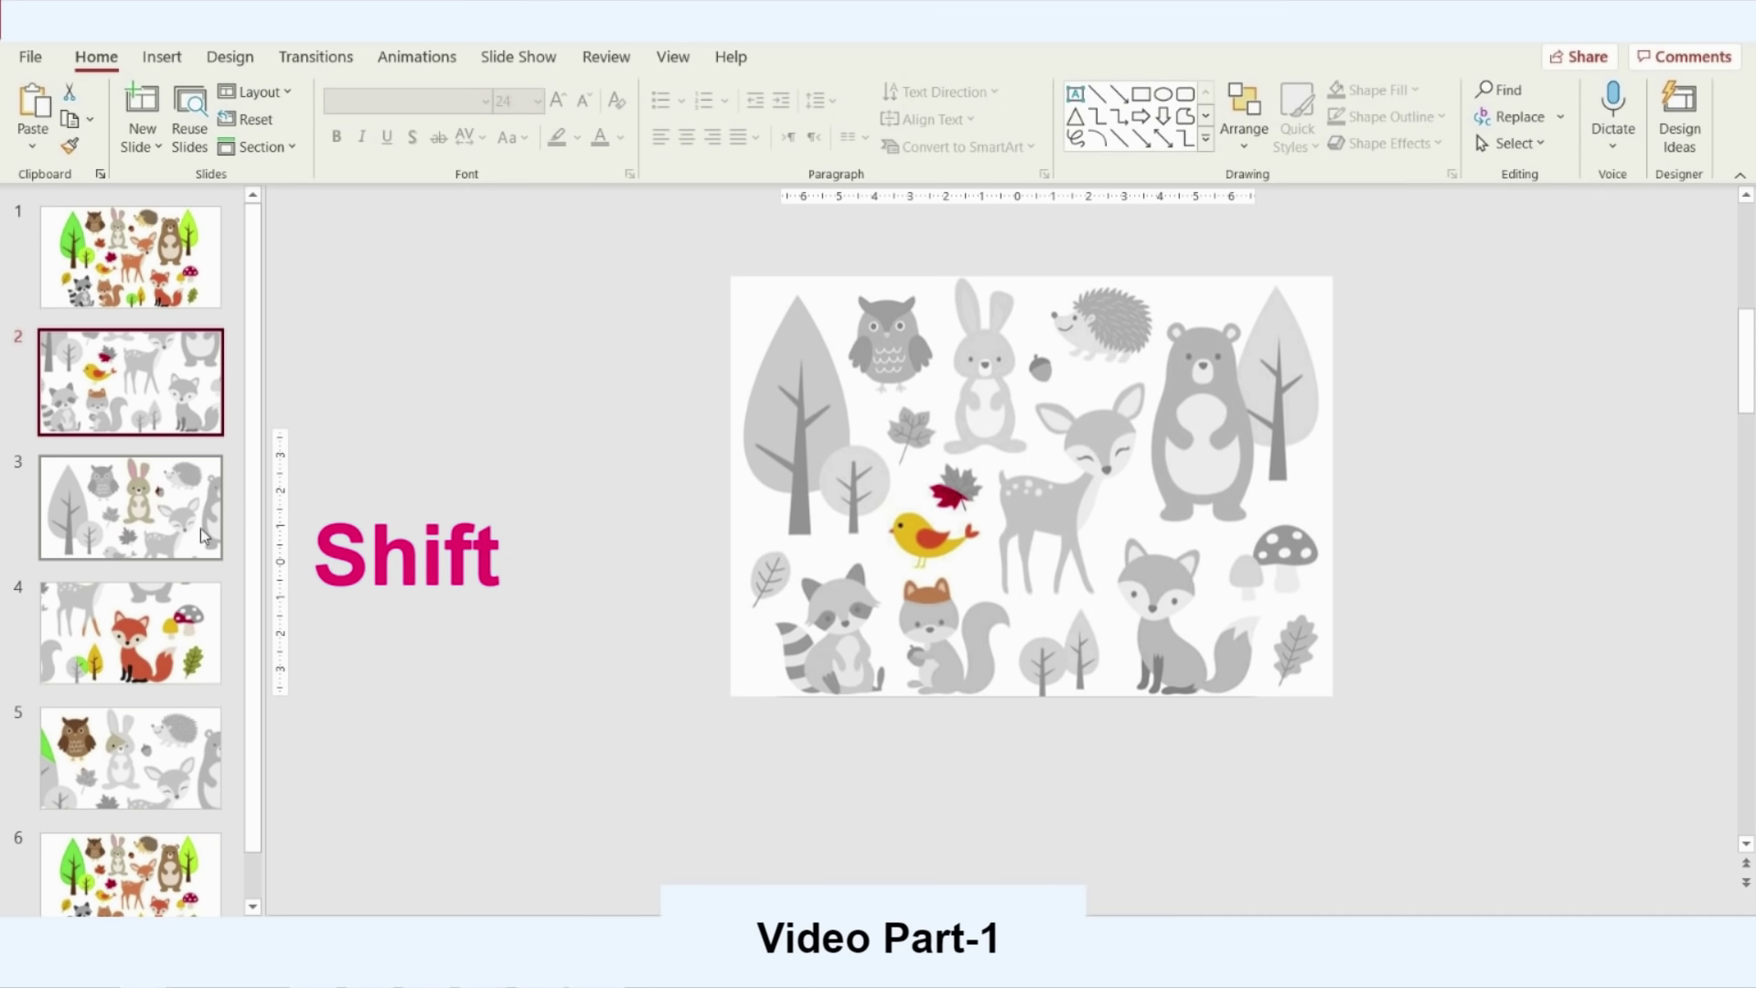
{"action": "left_click", "coordinate": [117, 863], "text": "shift"}
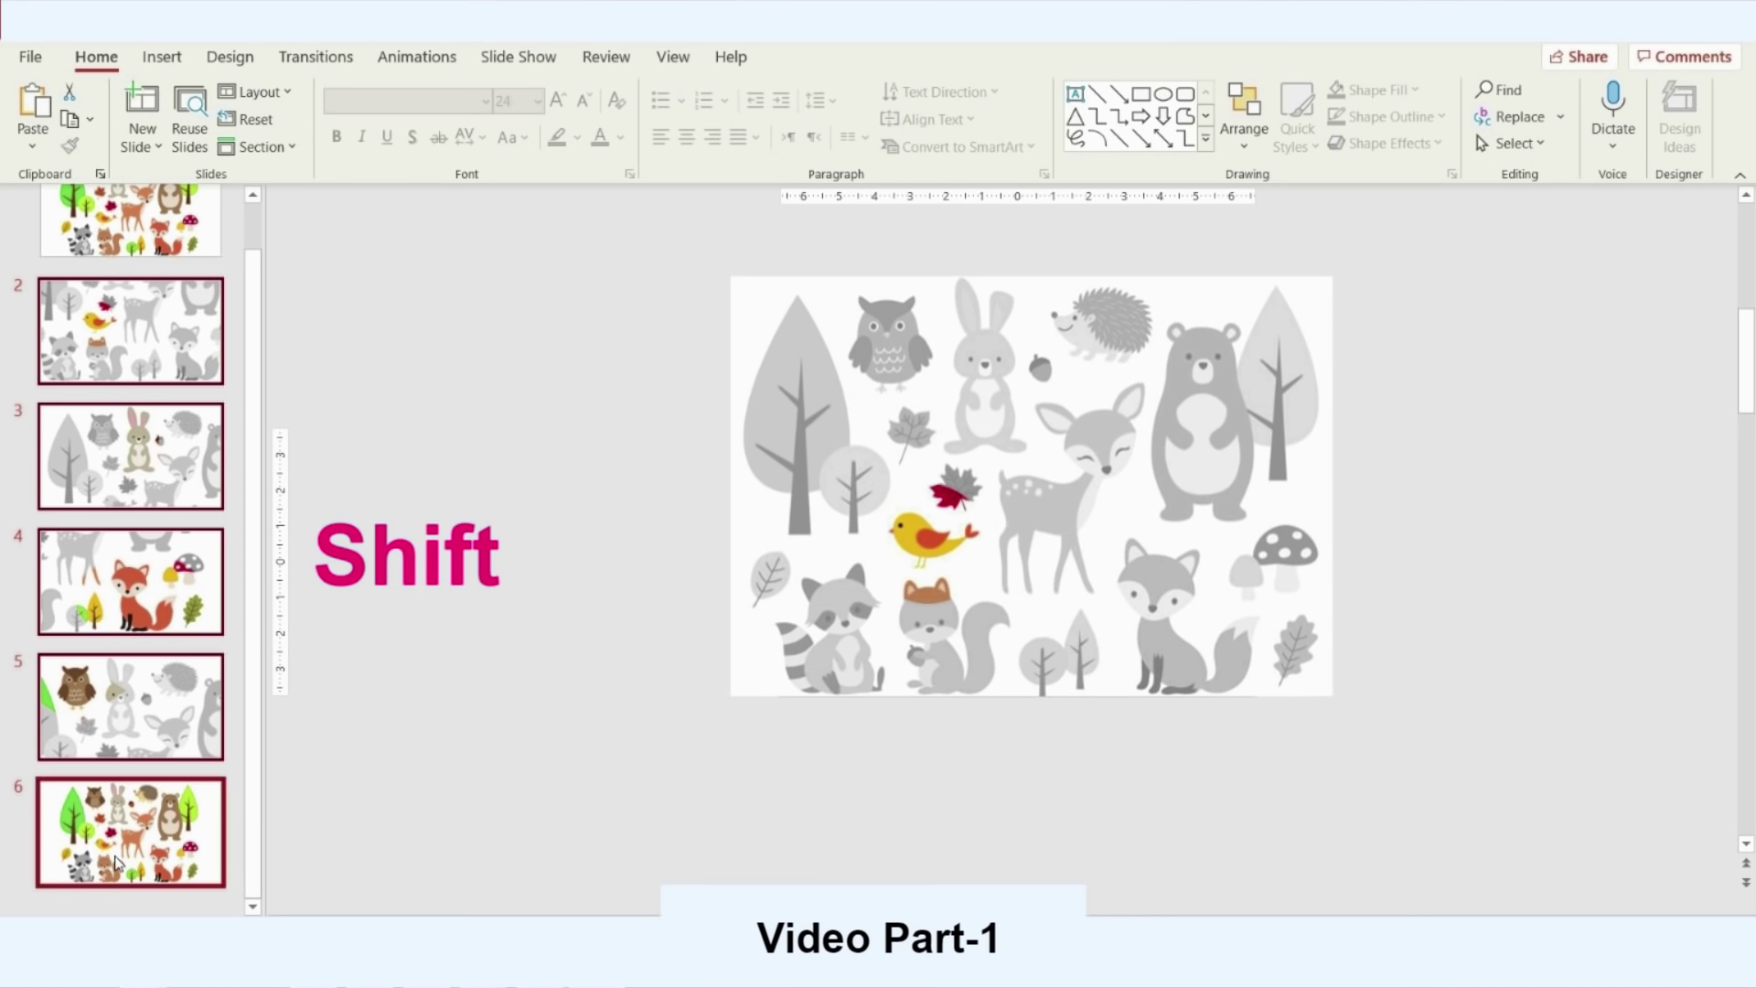
{"action": "left_click", "coordinate": [322, 60]}
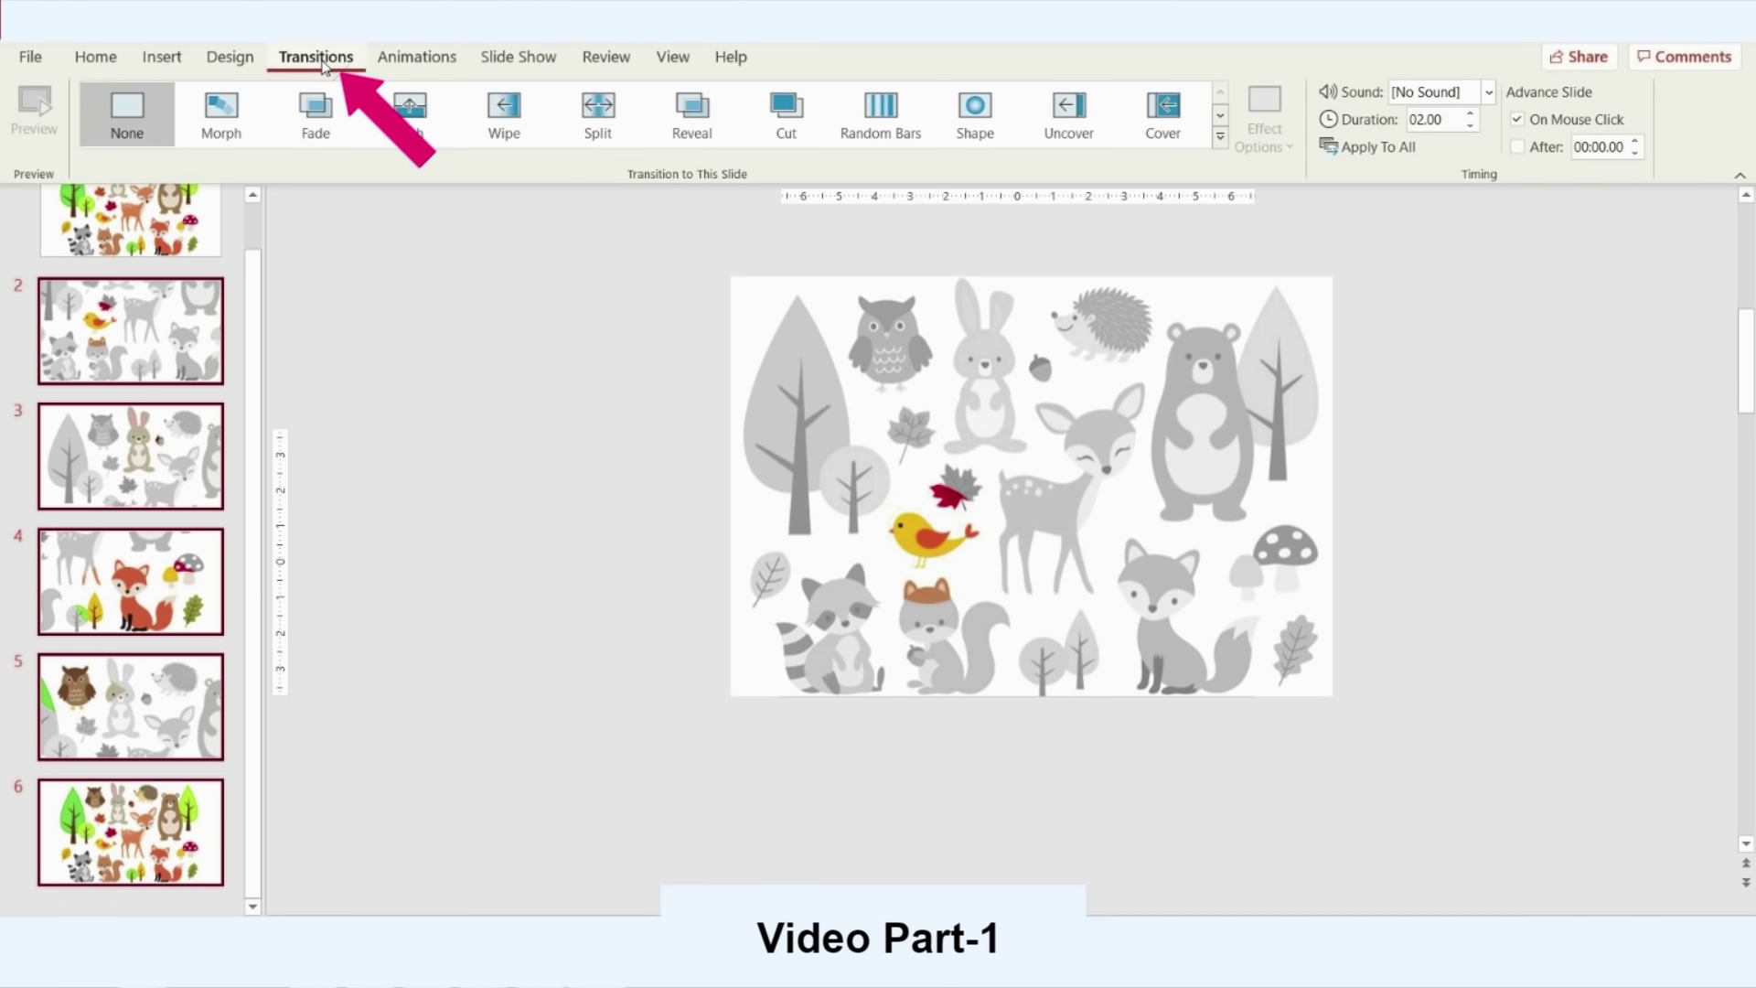
{"action": "left_click", "coordinate": [245, 102]}
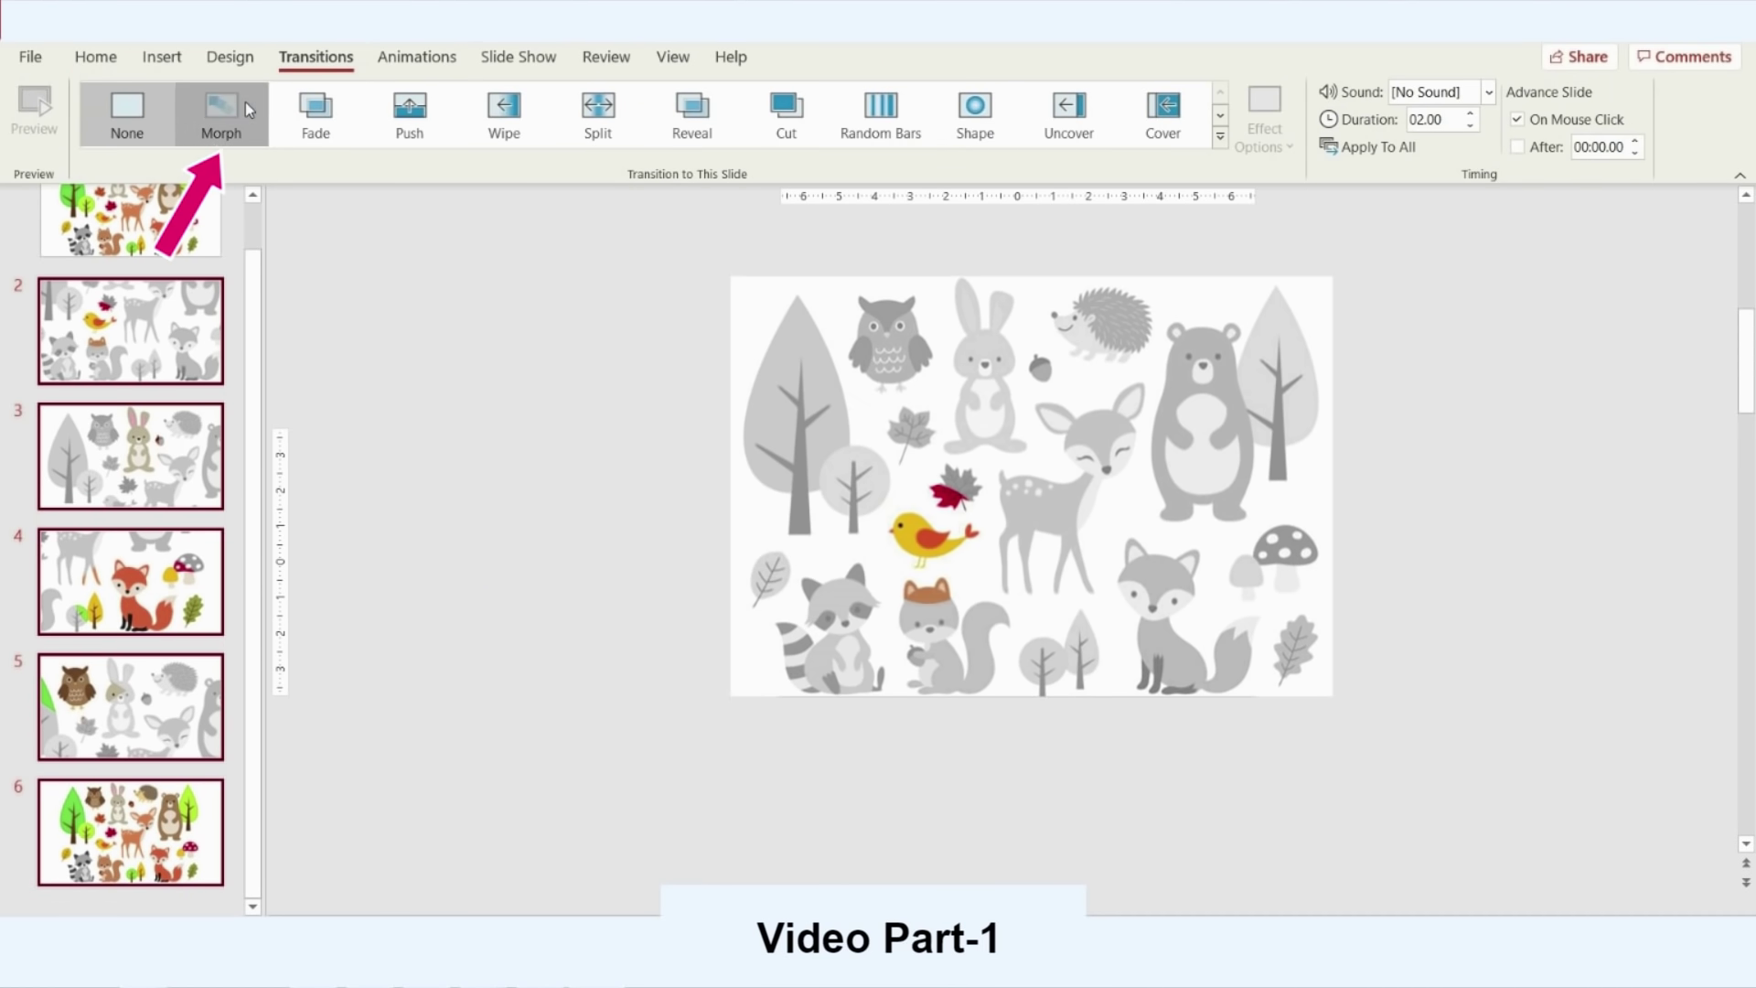
{"action": "left_click", "coordinate": [162, 236]}
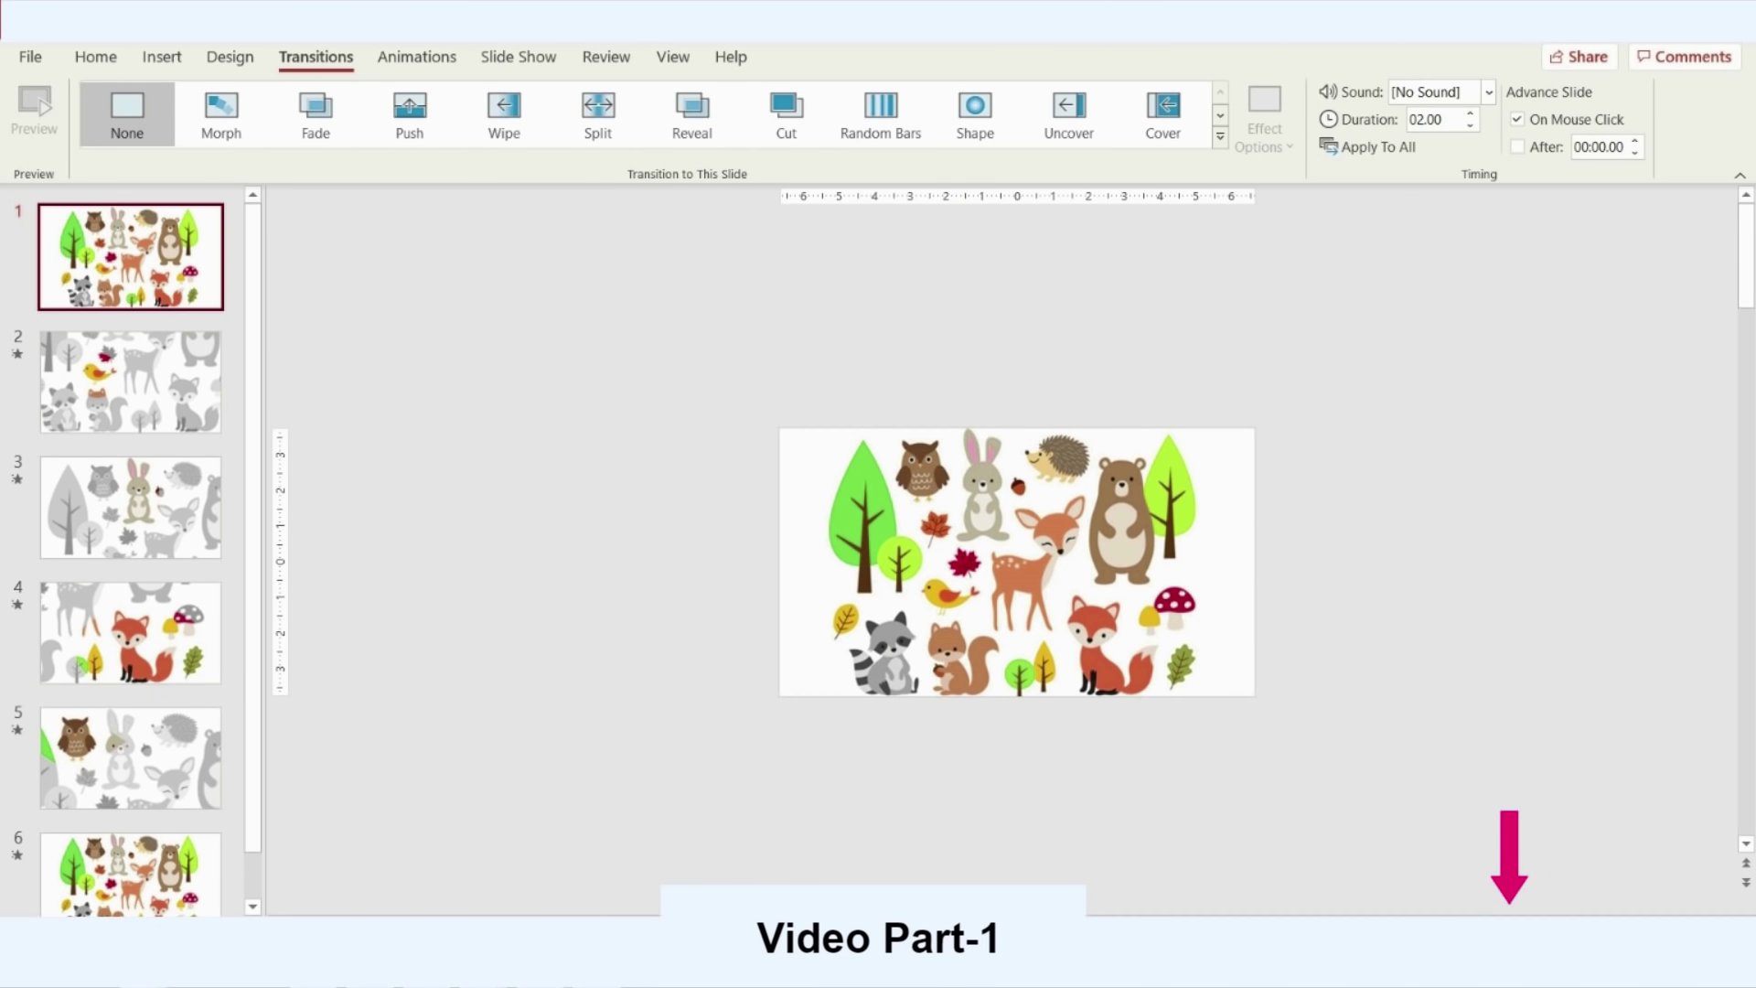
Start the woodland slideshow from the status-bar Slide Show button
{"action": "left_click", "coordinate": [1509, 892]}
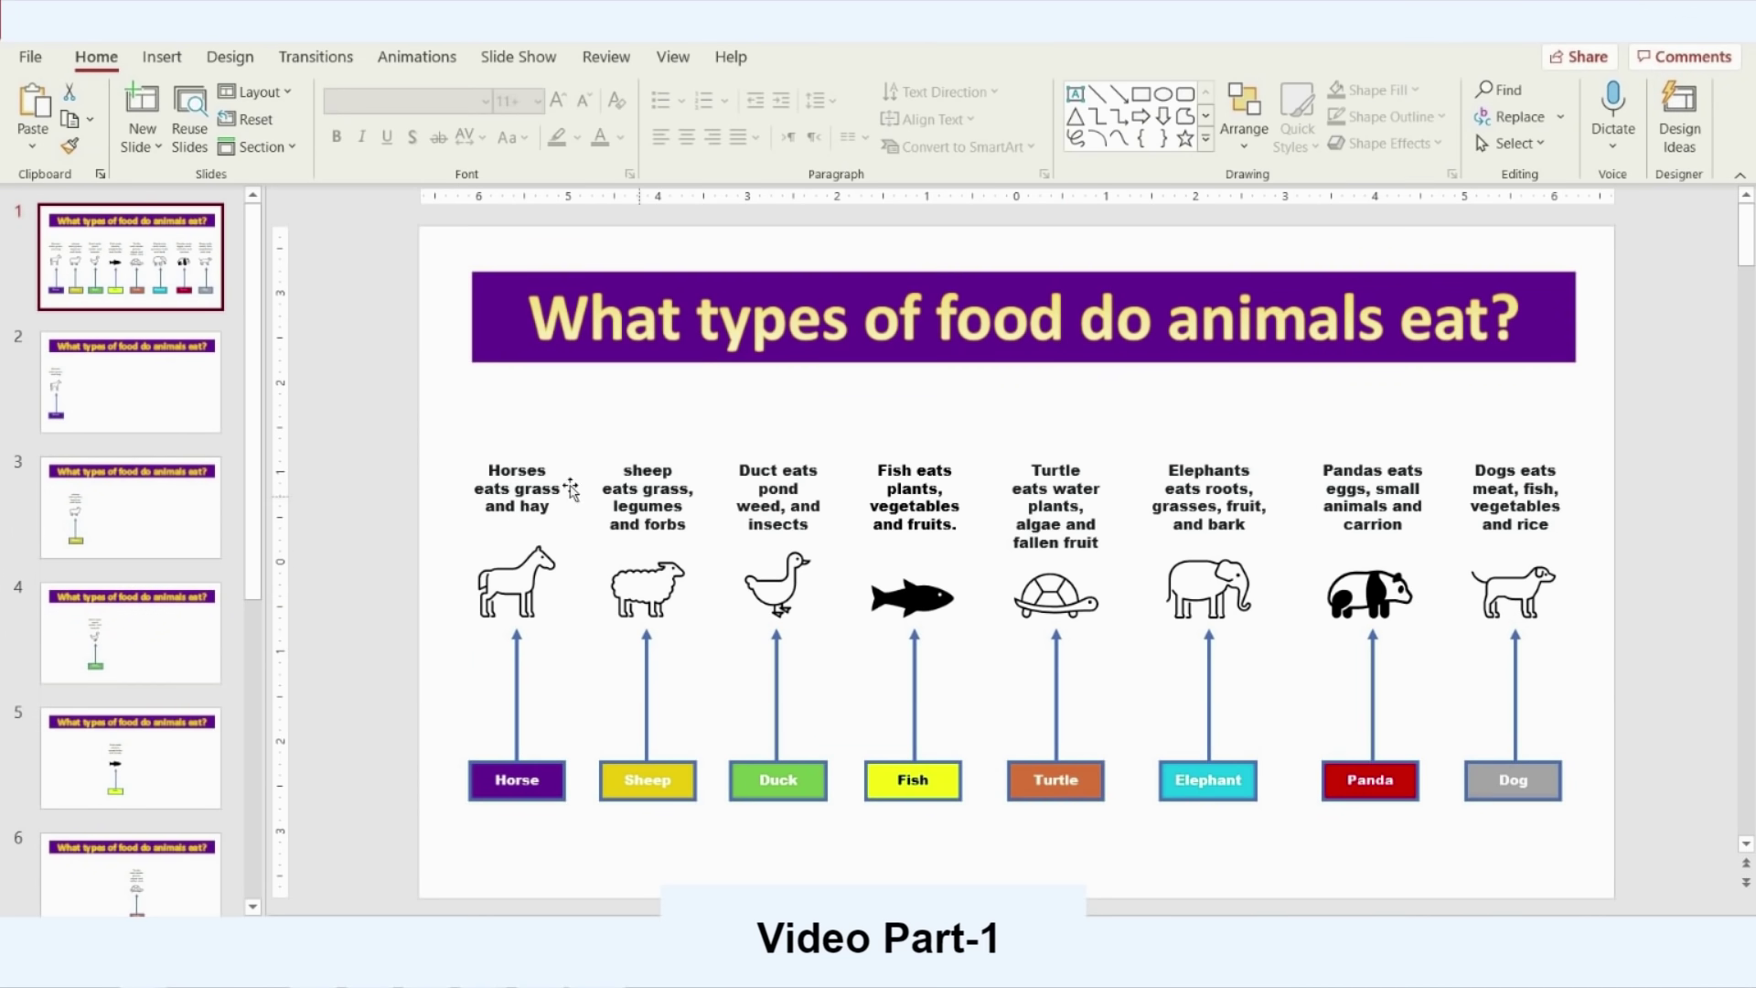
Review the food-chain slides (sheep, duck, fish, turtle, elephant) and return to the overview slide
{"action": "left_click", "coordinate": [165, 430]}
{"action": "left_click", "coordinate": [129, 533]}
{"action": "left_click", "coordinate": [128, 678]}
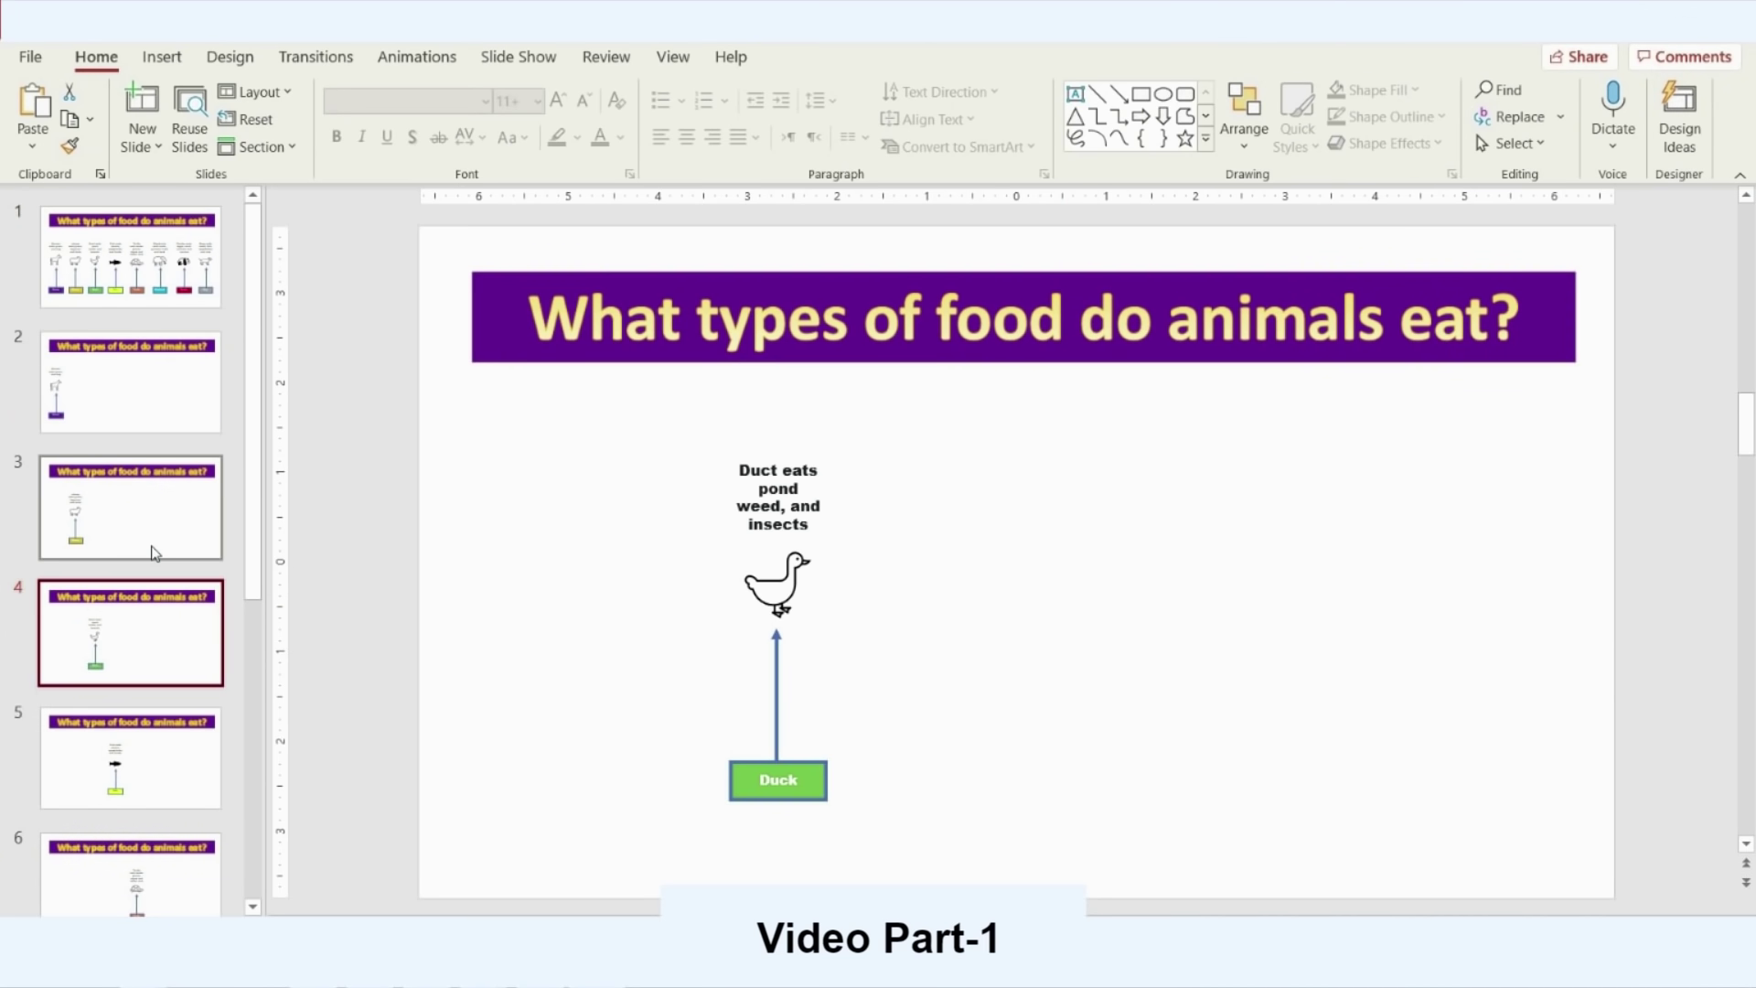
{"action": "scroll", "coordinate": [146, 567], "scroll_direction": "down", "scroll_amount": 3}
{"action": "left_click", "coordinate": [142, 590]}
{"action": "left_click", "coordinate": [159, 688]}
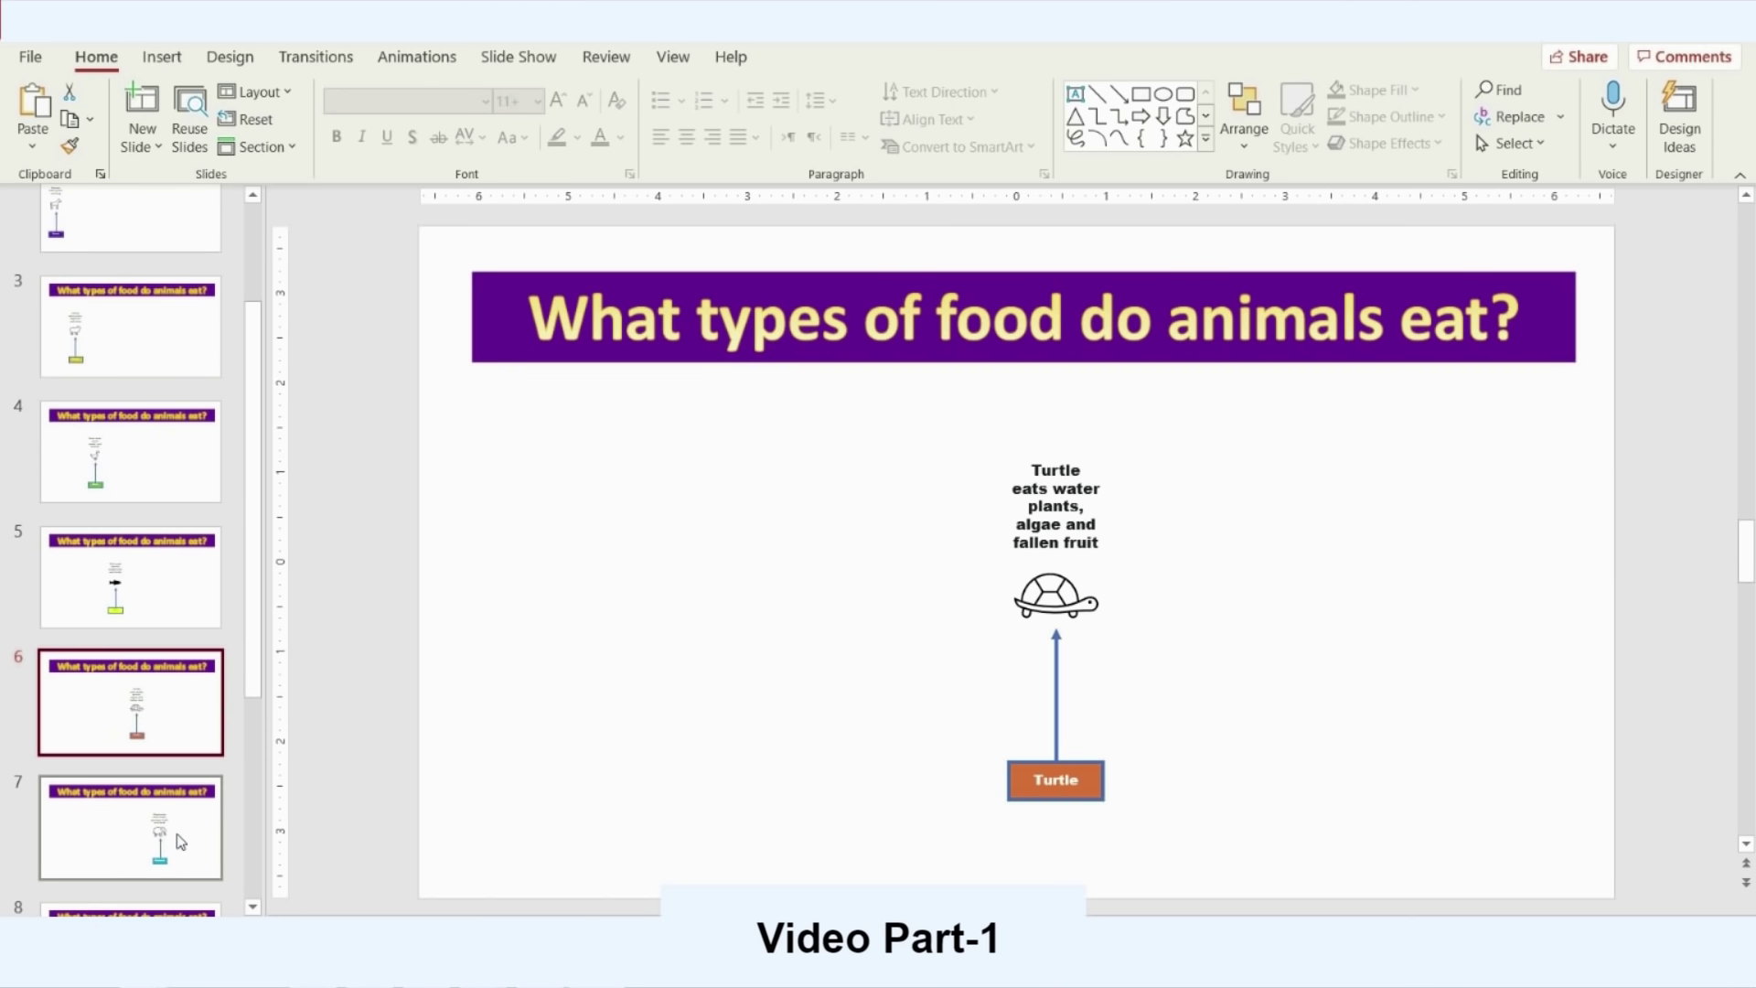
{"action": "left_click", "coordinate": [155, 809]}
{"action": "scroll", "coordinate": [137, 521], "scroll_direction": "up", "scroll_amount": 5}
{"action": "left_click", "coordinate": [171, 263]}
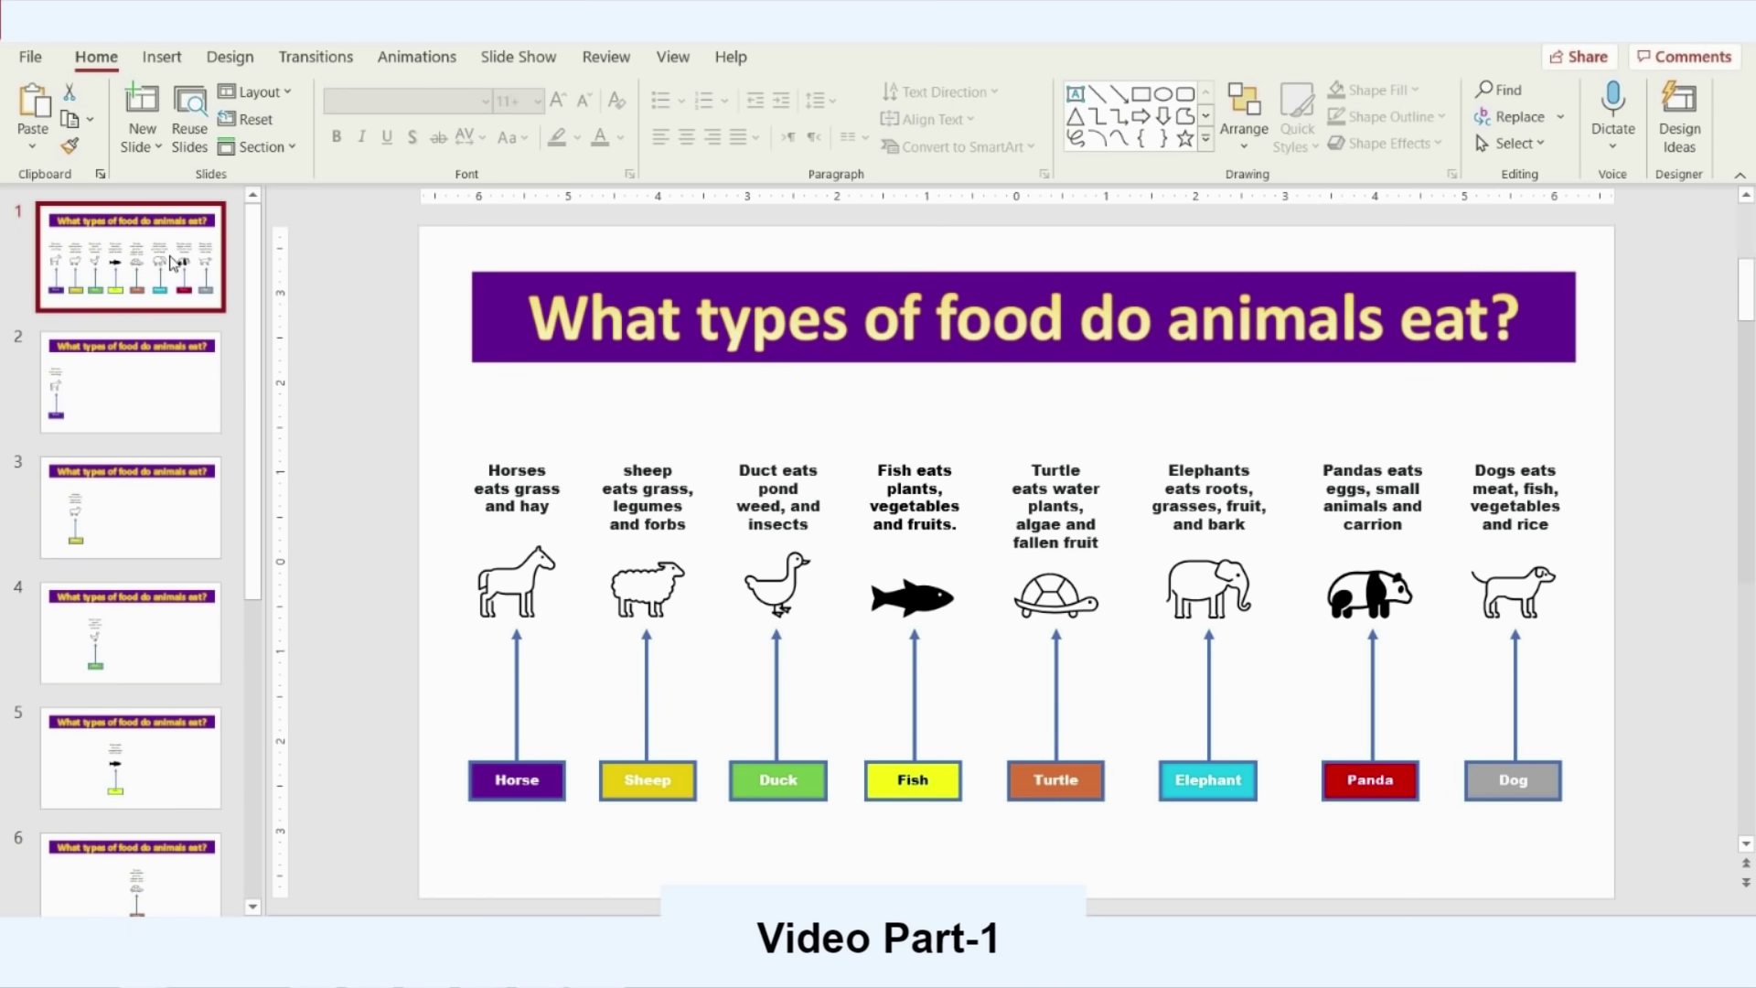
Apply Morph to food-chain slides 2–10 and start the slideshow from slide 1
{"action": "left_click", "coordinate": [149, 381]}
{"action": "scroll", "coordinate": [149, 380], "scroll_direction": "down", "scroll_amount": 3}
{"action": "scroll", "coordinate": [151, 382], "scroll_direction": "down", "scroll_amount": 2}
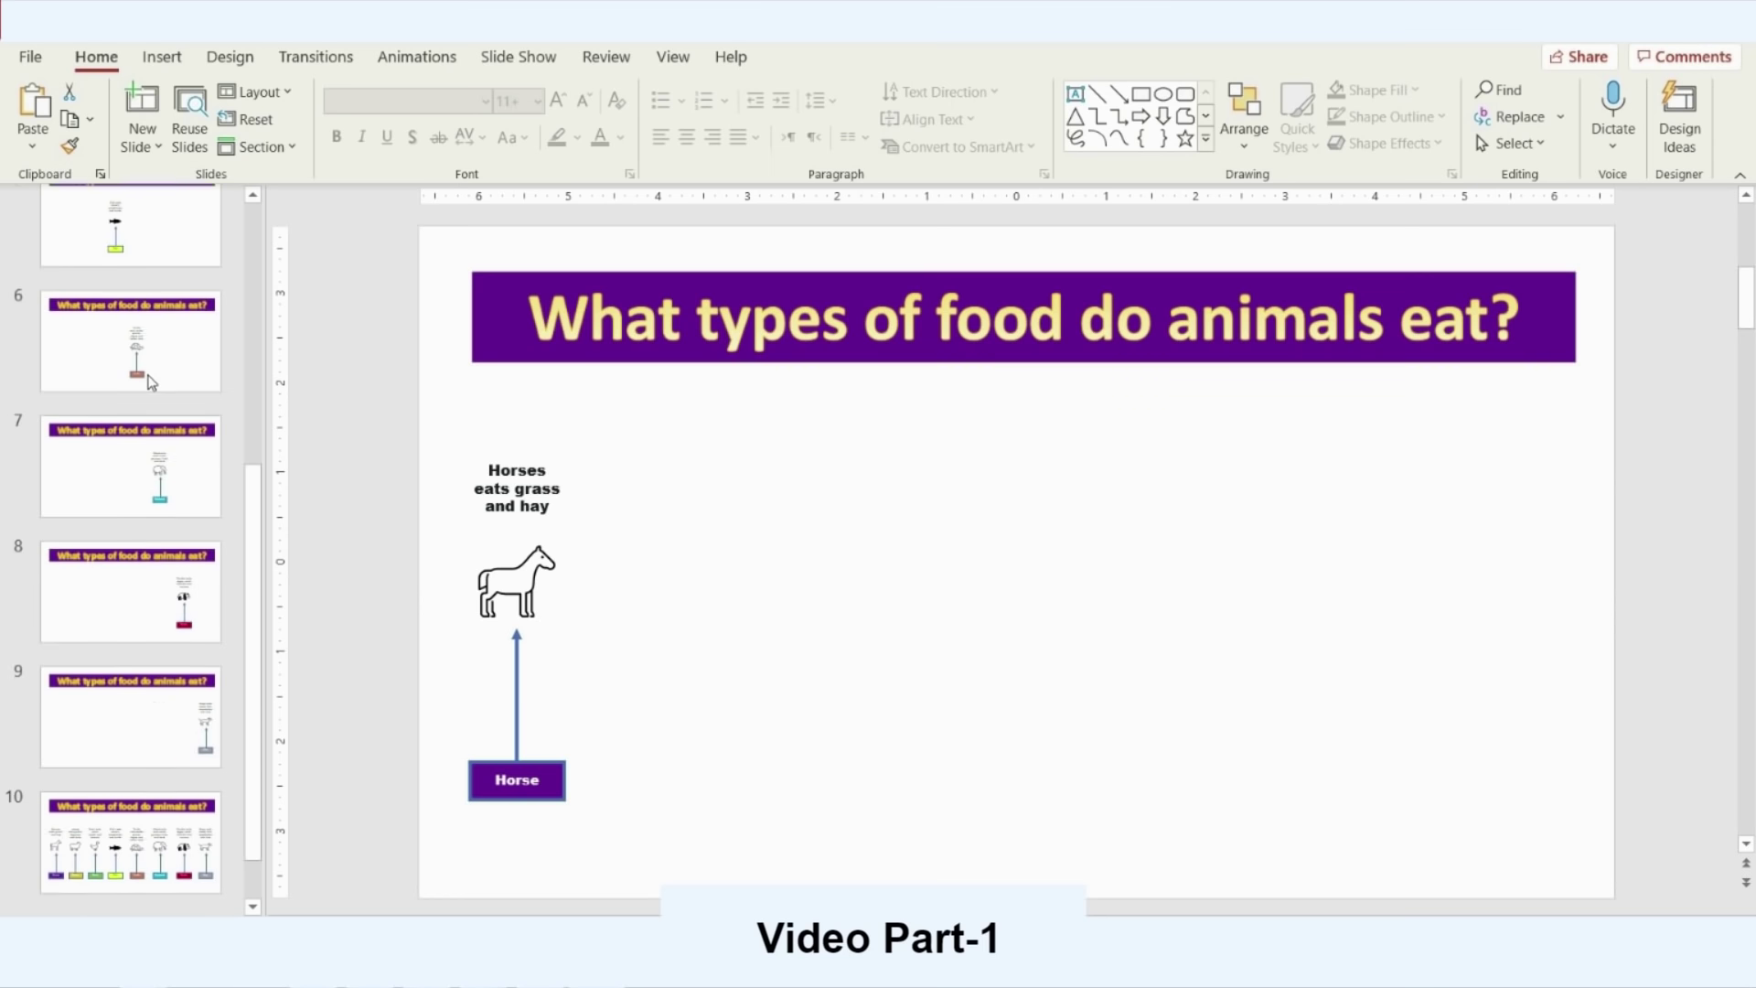
{"action": "left_click", "coordinate": [137, 828], "text": "shift"}
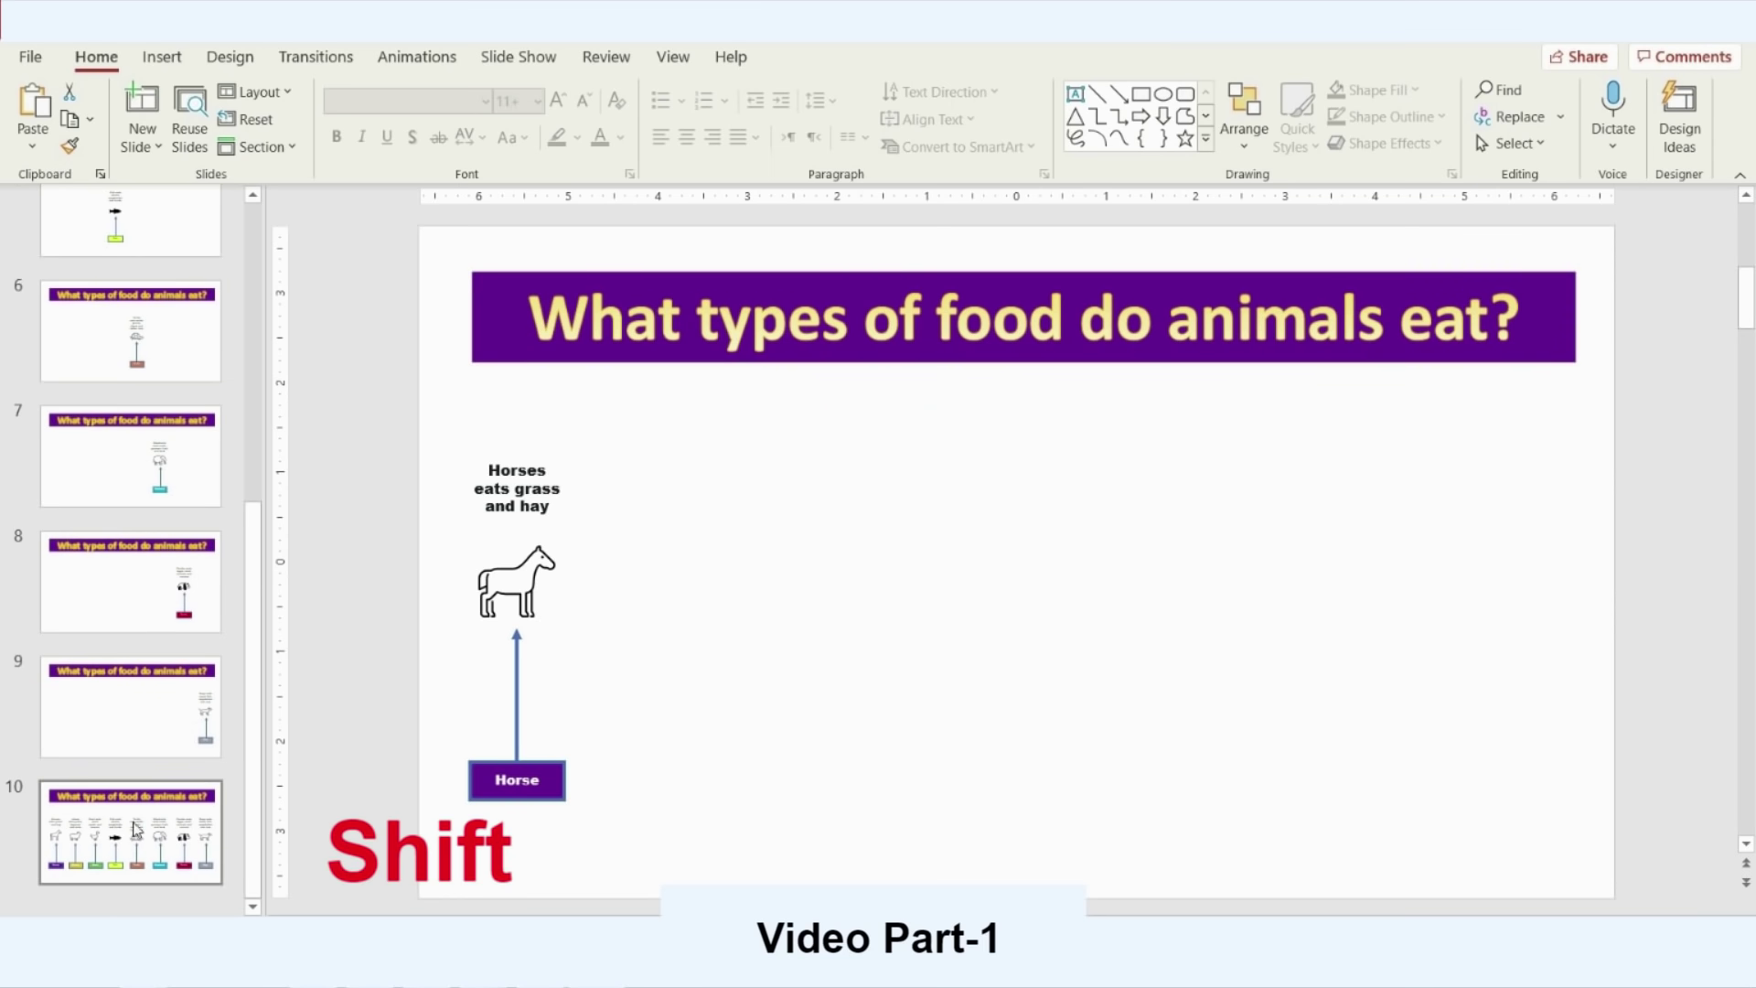
{"action": "left_click", "coordinate": [316, 57]}
{"action": "left_click", "coordinate": [221, 114]}
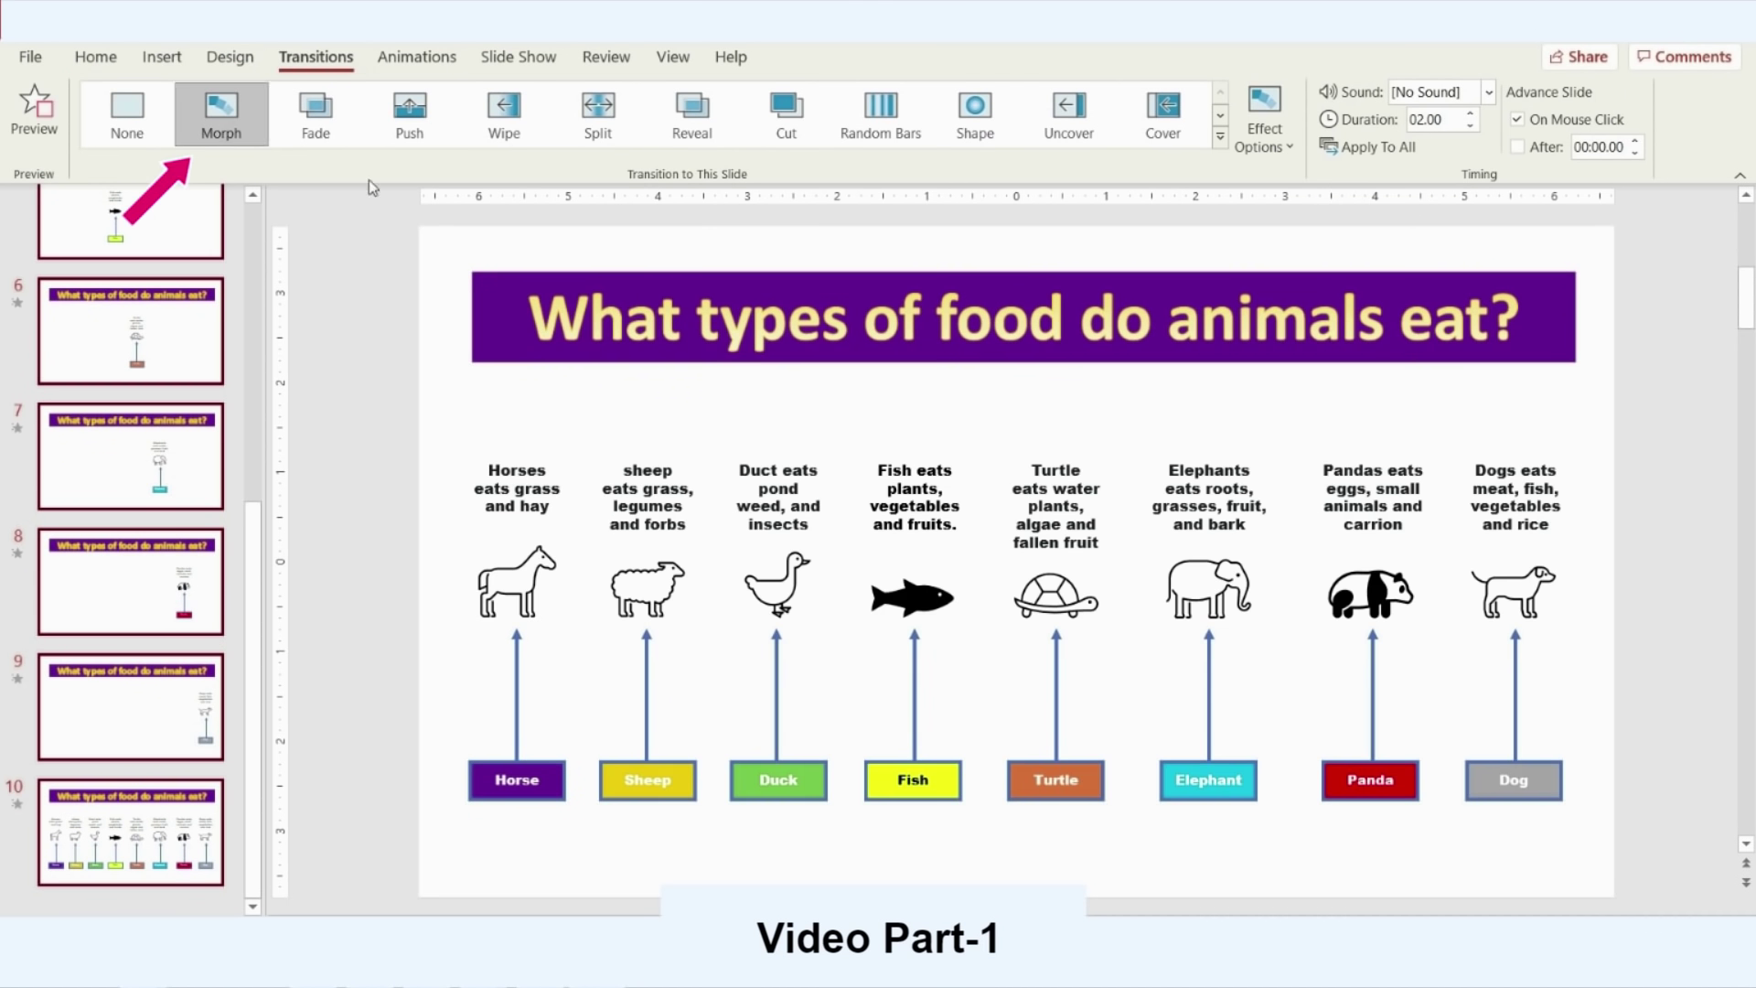
{"action": "scroll", "coordinate": [133, 279], "scroll_direction": "up", "scroll_amount": 5}
{"action": "left_click", "coordinate": [133, 279]}
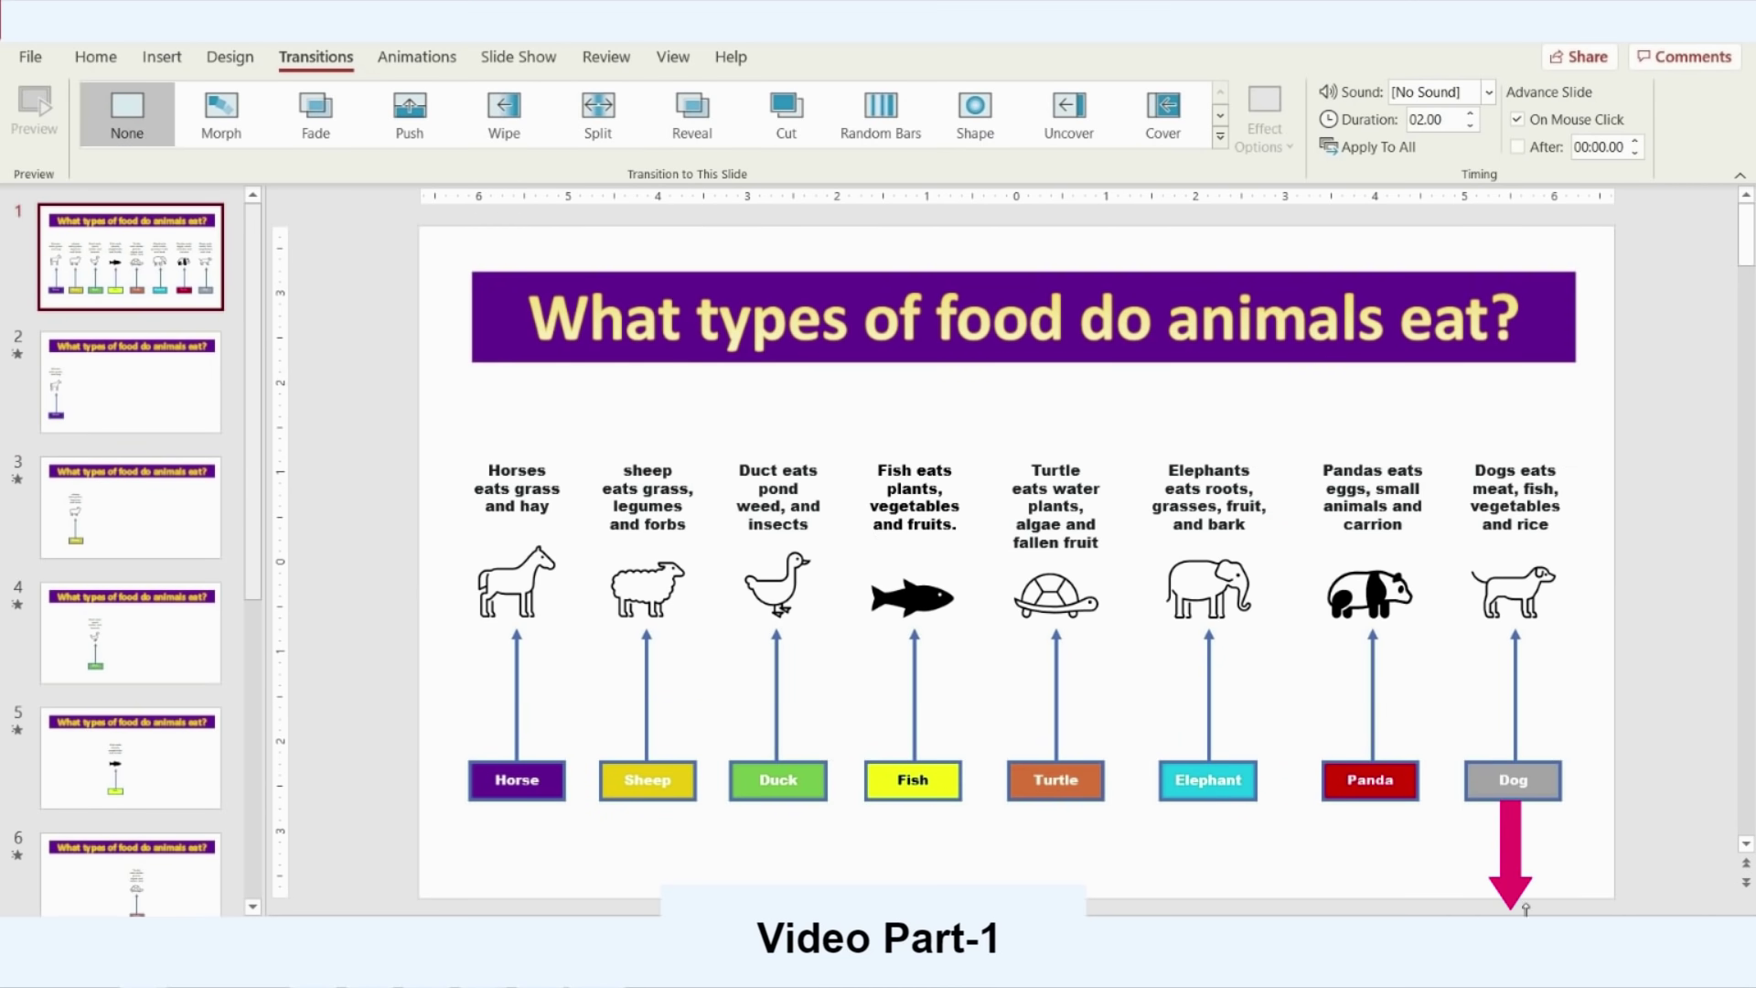
{"action": "key", "text": "alt+F5"}
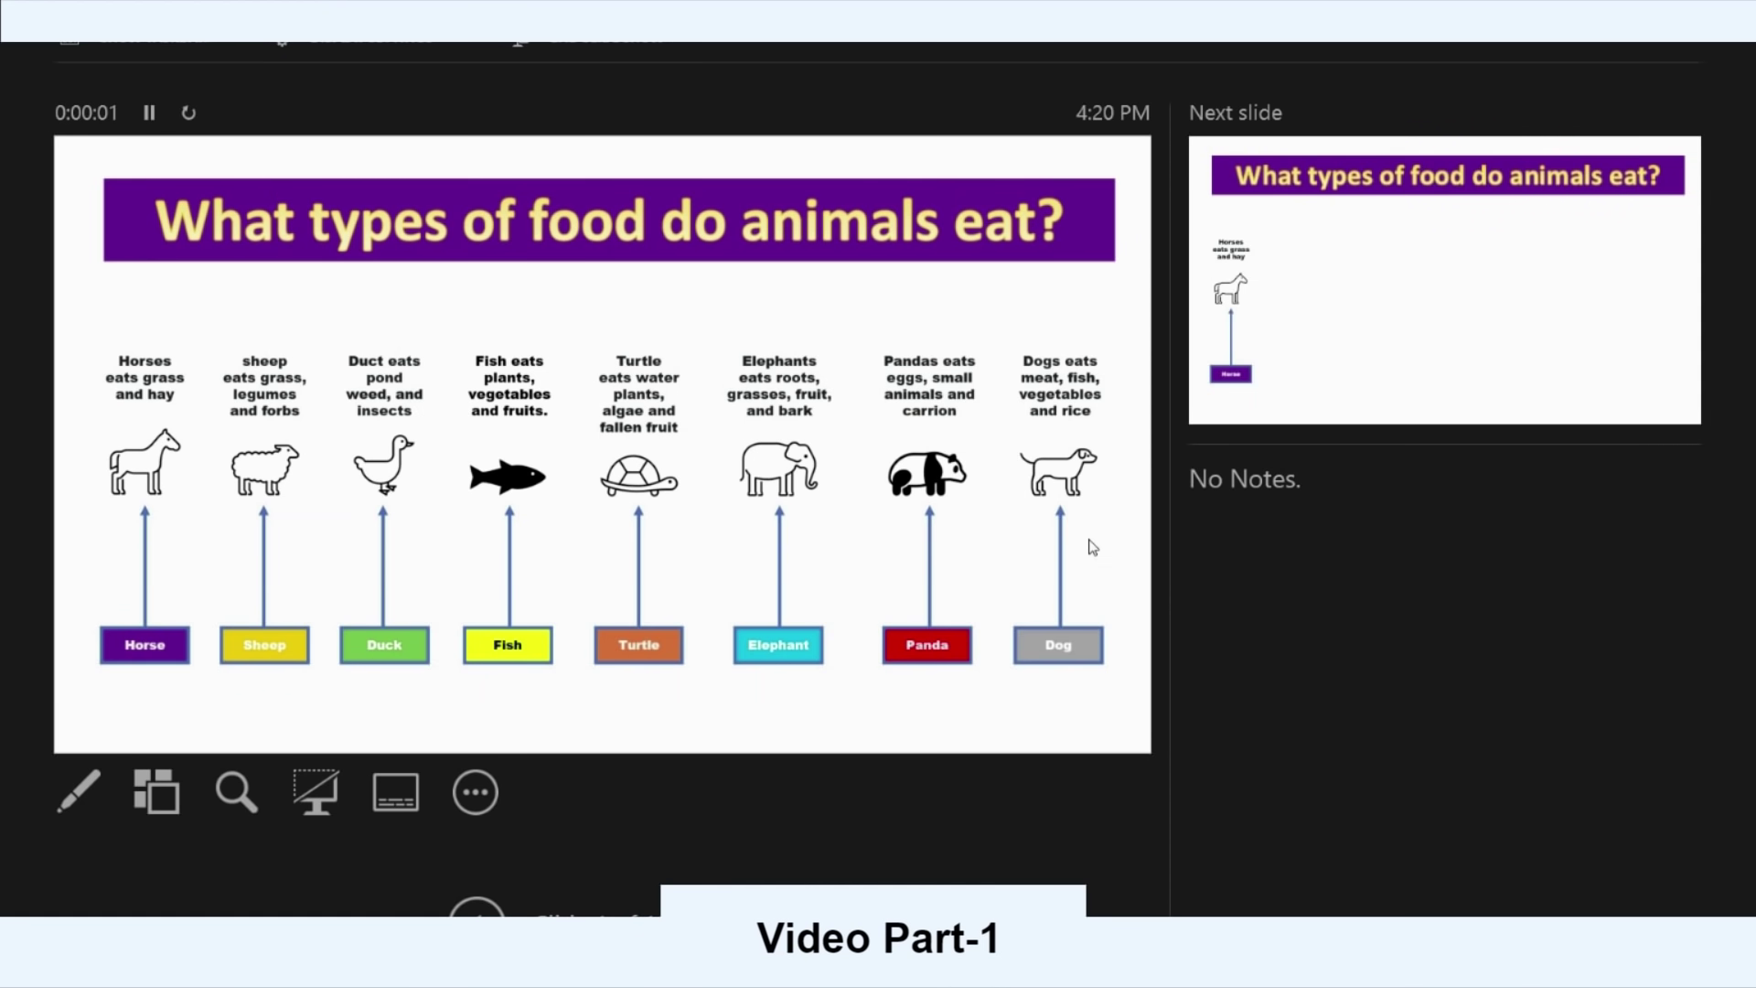